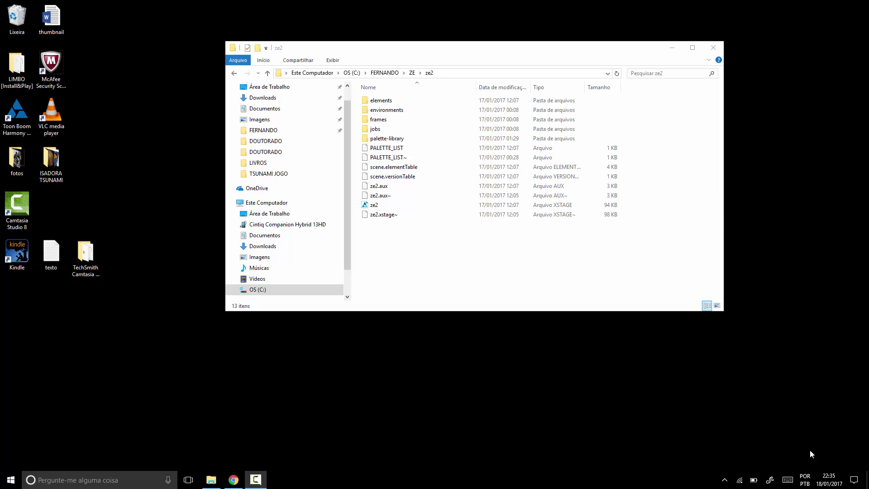
# Launch Toon Boom Harmony Premium and open the recent scene ze2.
pyautogui.moveTo(557, 50); pyautogui.dragTo(568, 51)
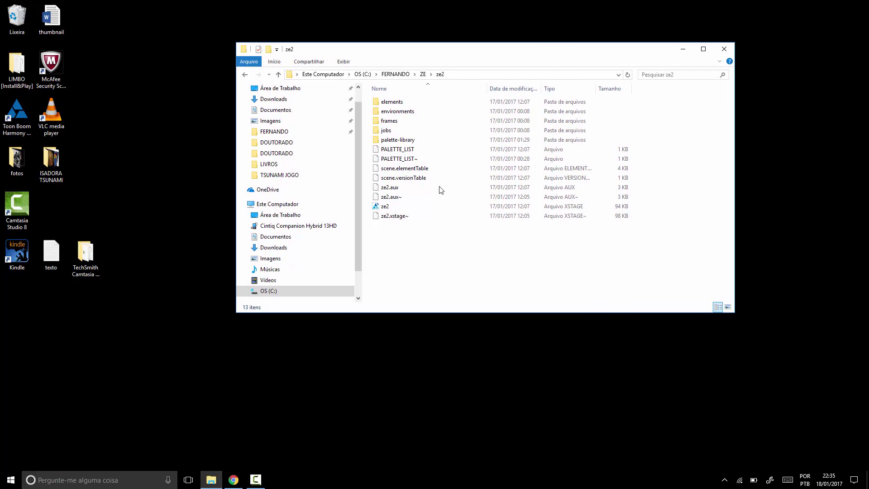
pyautogui.doubleClick(19, 114)
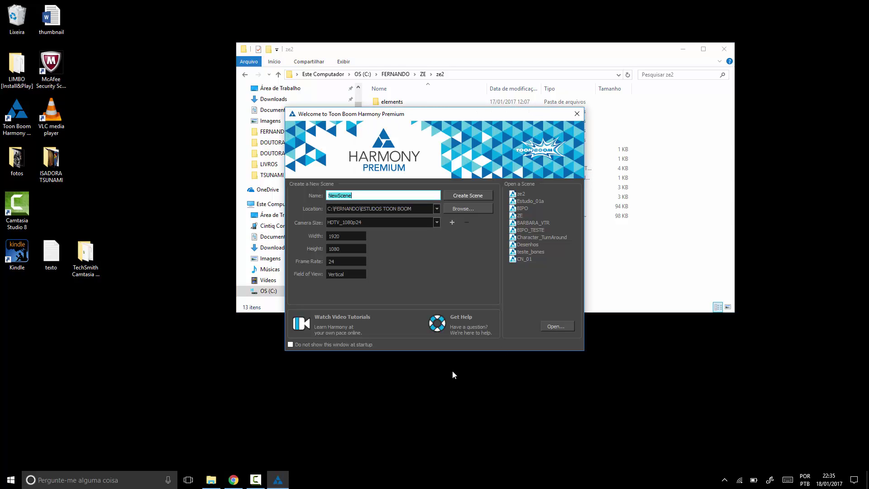
pyautogui.click(521, 195)
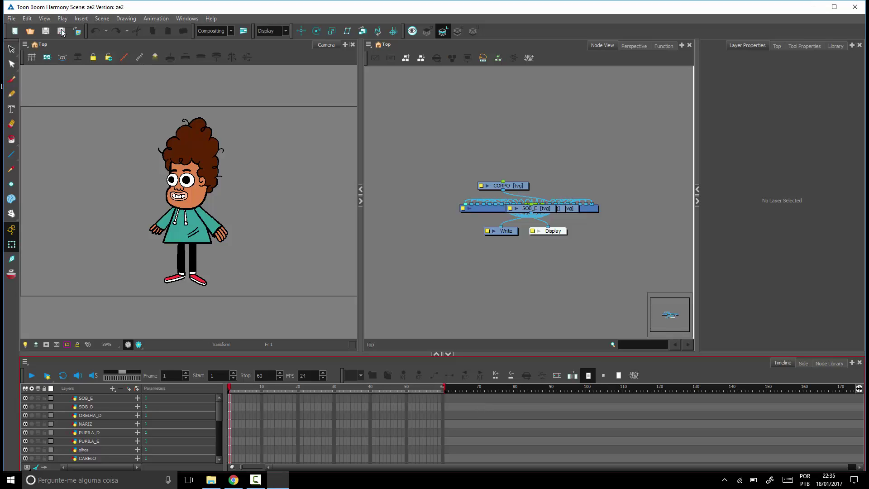
# Switch the workspace layout from Compositing to Default.
pyautogui.click(185, 19)
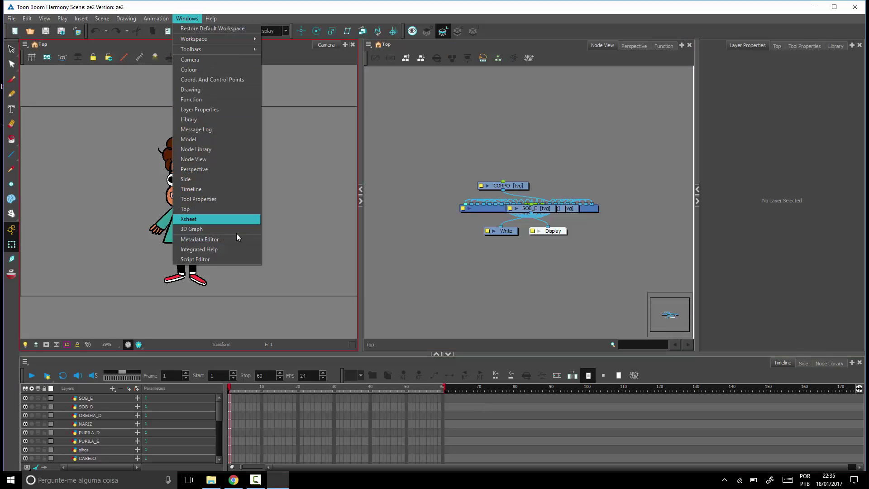
pyautogui.moveTo(213, 39)
pyautogui.moveTo(299, 69)
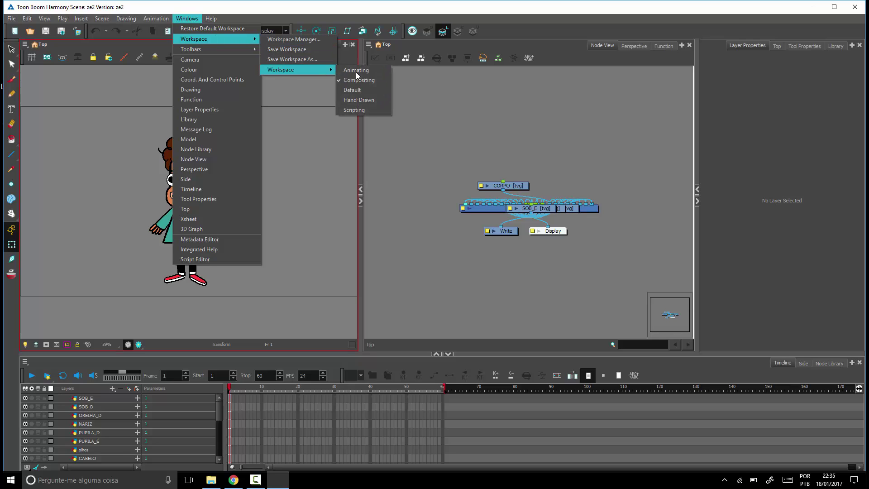
pyautogui.click(365, 84)
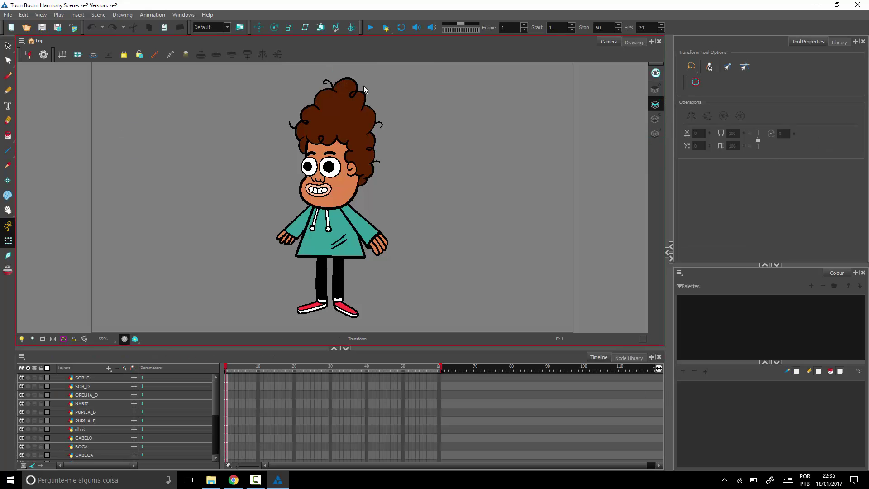
# Switch the workspace layout back to Compositing.
pyautogui.click(183, 15)
pyautogui.moveTo(217, 36)
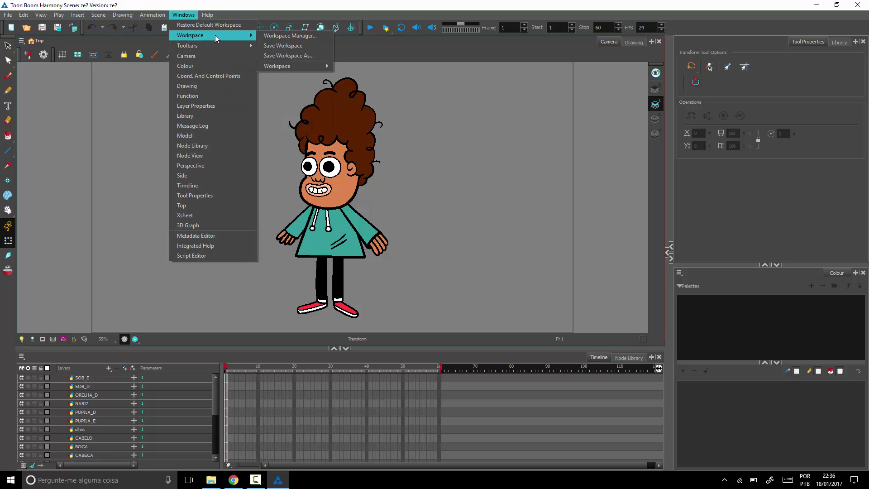
pyautogui.moveTo(292, 66)
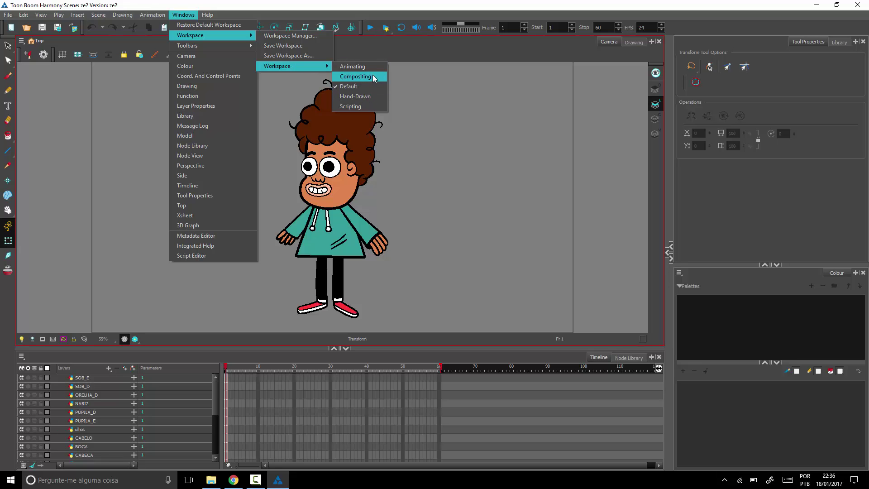
pyautogui.click(356, 76)
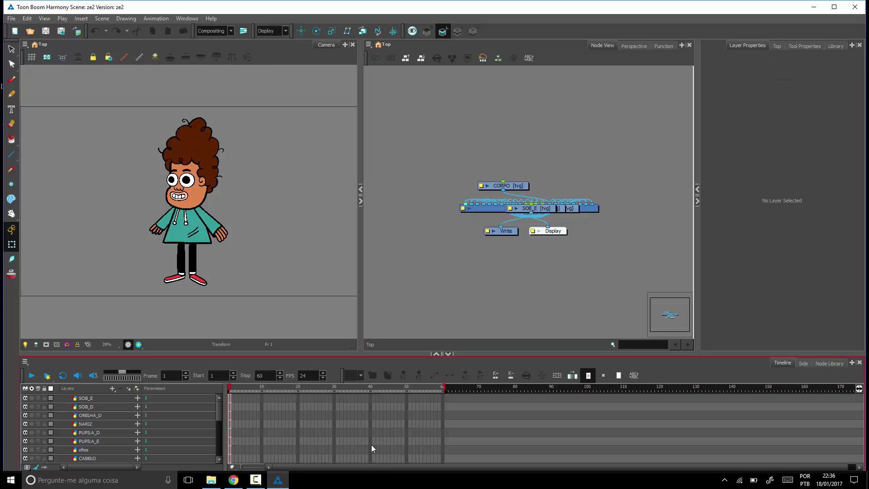
# Load the Default workspace layout.
pyautogui.click(189, 19)
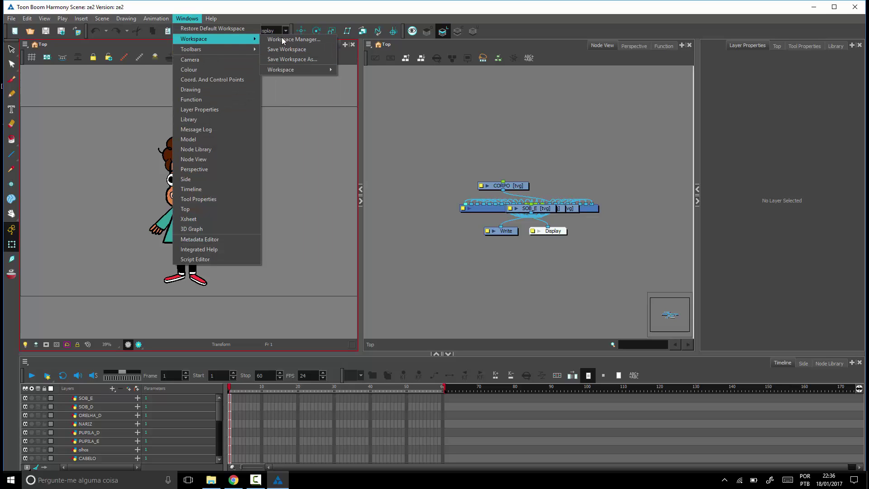
pyautogui.moveTo(332, 68)
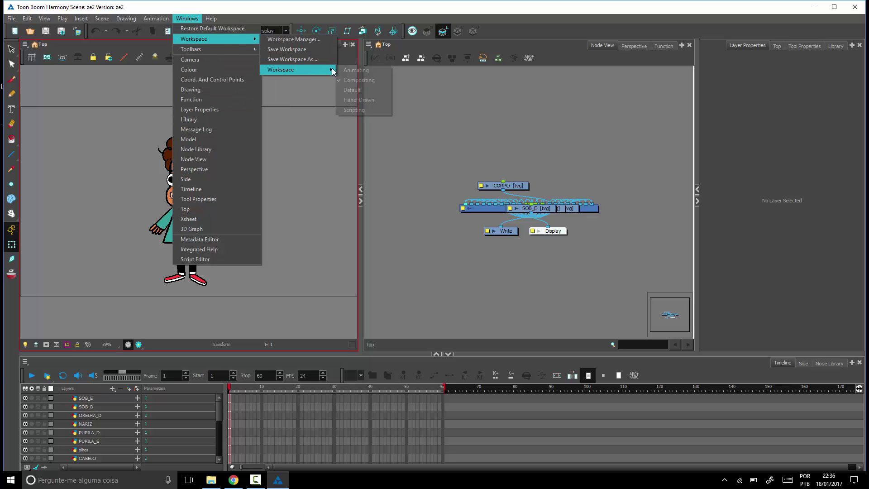
pyautogui.click(368, 89)
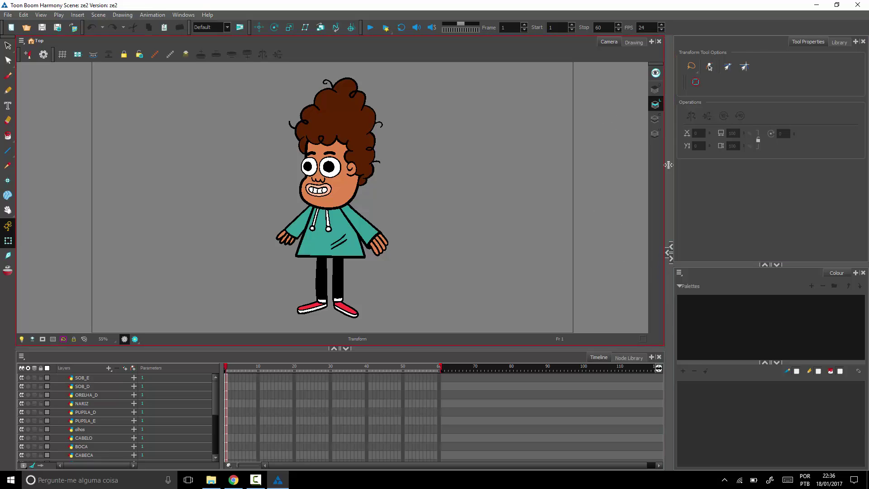
# Add a Node View and dock it side by side with the Camera and Drawing views.
pyautogui.click(652, 42)
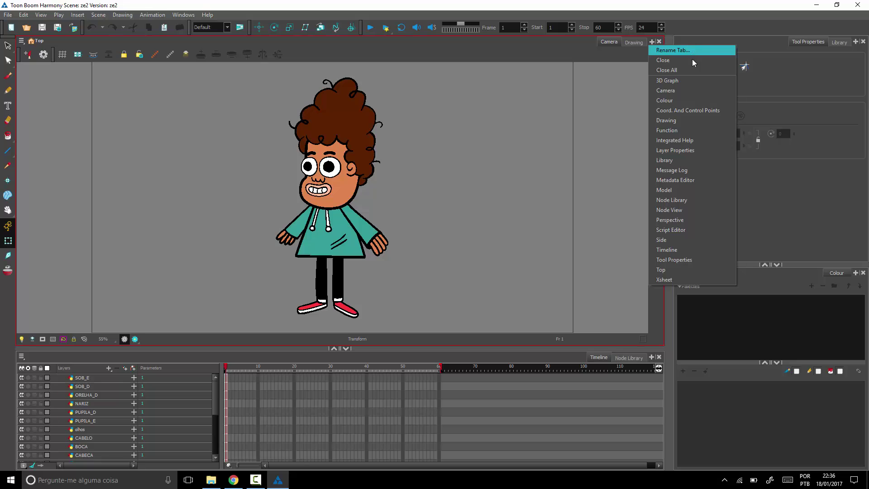
pyautogui.click(685, 210)
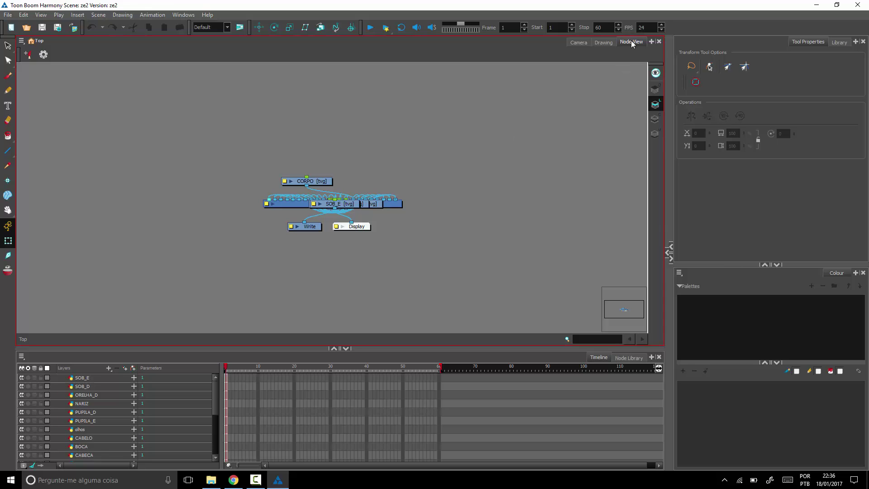
pyautogui.moveTo(630, 40); pyautogui.dragTo(654, 106)
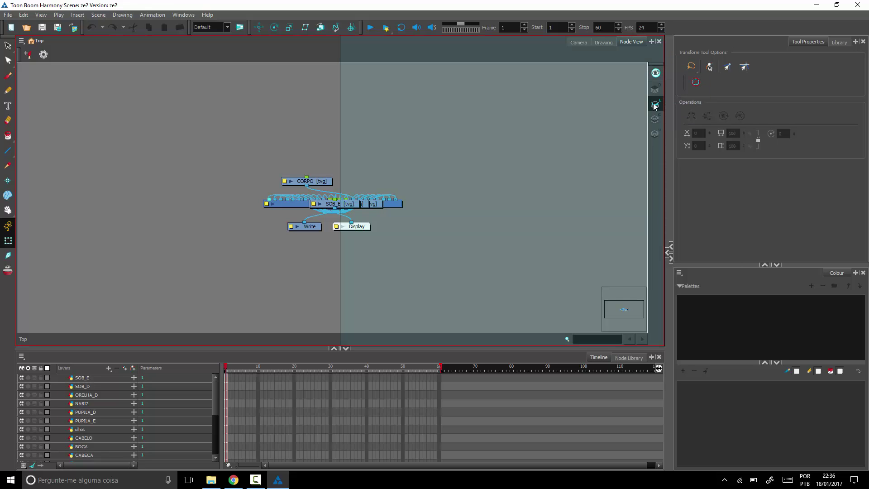
pyautogui.moveTo(661, 137); pyautogui.dragTo(642, 157)
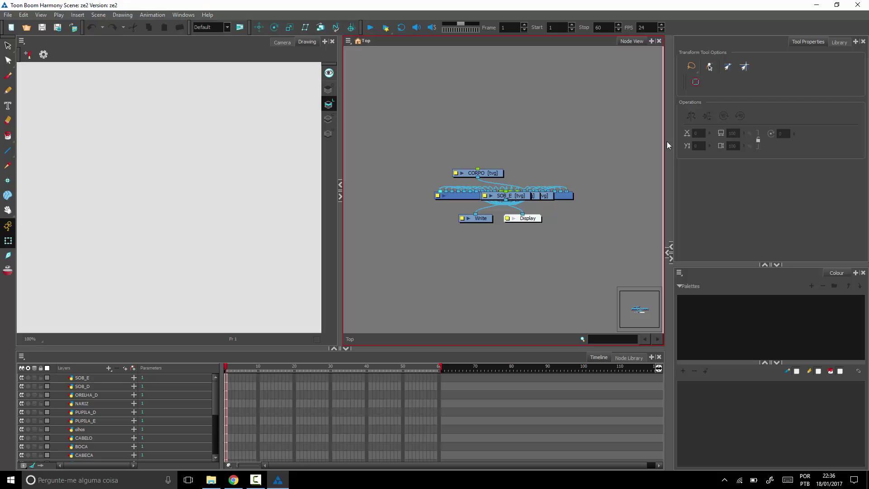
# Widen the Camera and Drawing area beside the Node View and show the Camera view with the character enlarged.
pyautogui.moveTo(340, 265)
pyautogui.mouseDown()
pyautogui.moveTo(355, 264)
pyautogui.moveTo(392, 236)
pyautogui.mouseUp()
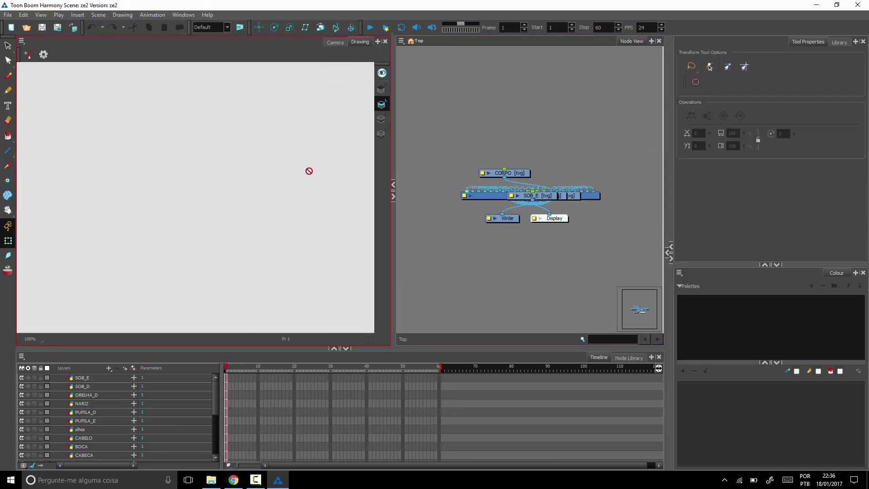
pyautogui.click(335, 42)
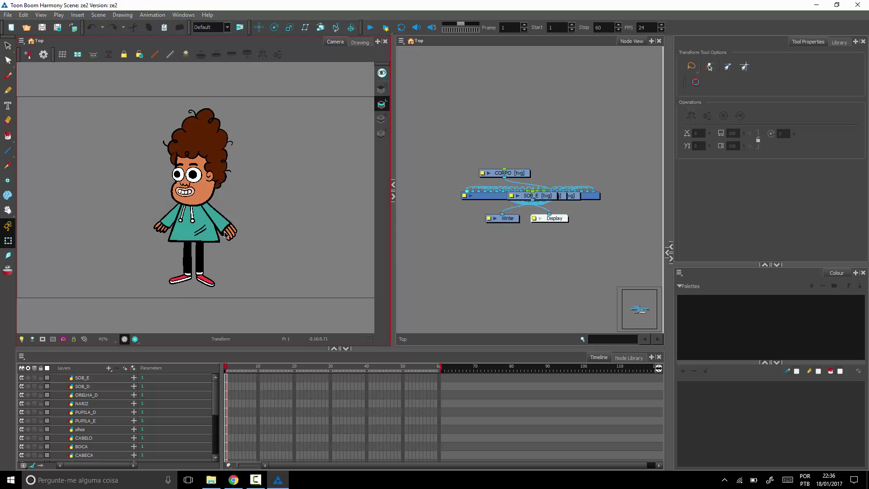
pyautogui.press('2')
pyautogui.moveTo(266, 239); pyautogui.dragTo(281, 188)
pyautogui.press('1')
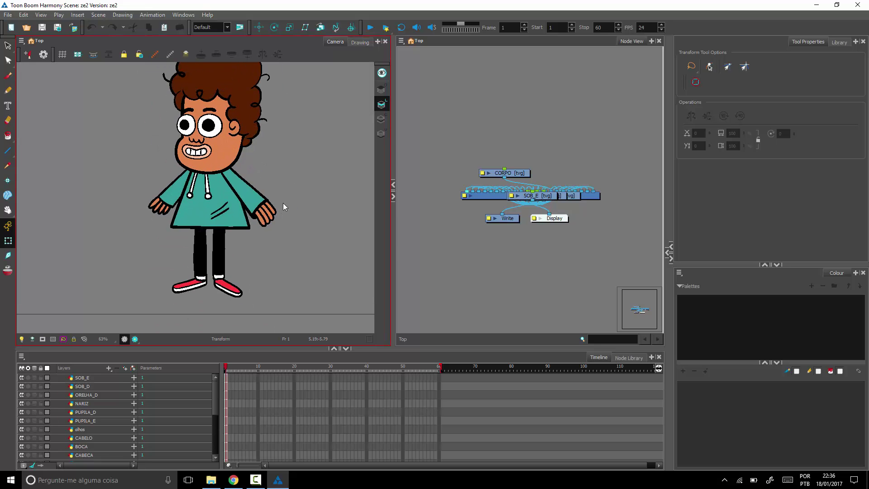
pyautogui.moveTo(275, 276); pyautogui.dragTo(275, 307)
# Select the layers MAO_E, BRACO_E, PE_D, PERNA_D and PE_E in turn to check which body part each one holds.
pyautogui.moveTo(215, 400); pyautogui.dragTo(212, 440)
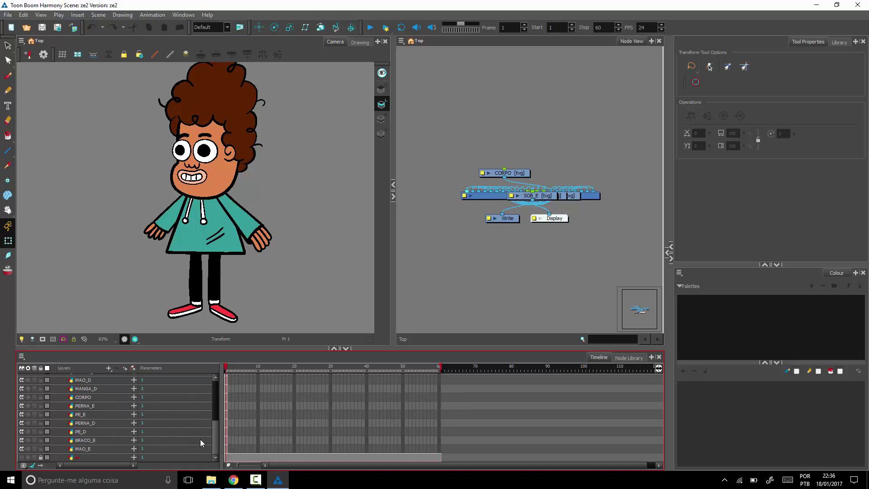
pyautogui.click(88, 450)
pyautogui.click(86, 441)
pyautogui.click(85, 432)
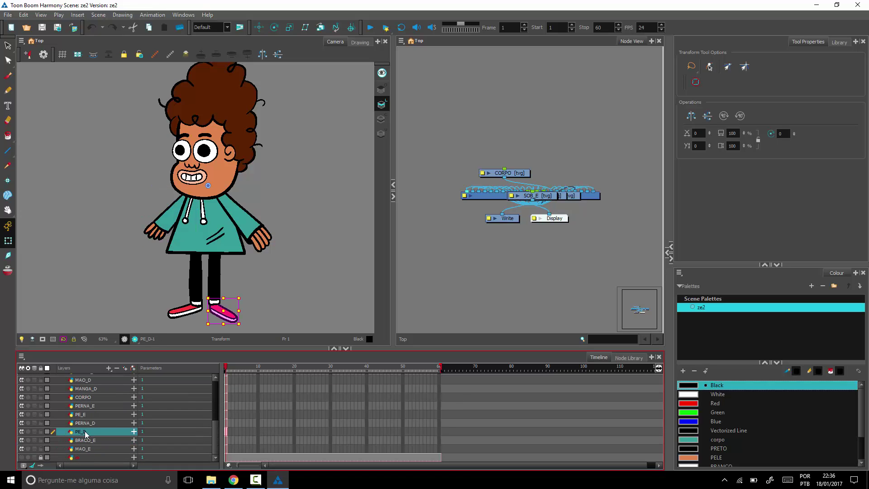
pyautogui.click(85, 423)
pyautogui.click(82, 415)
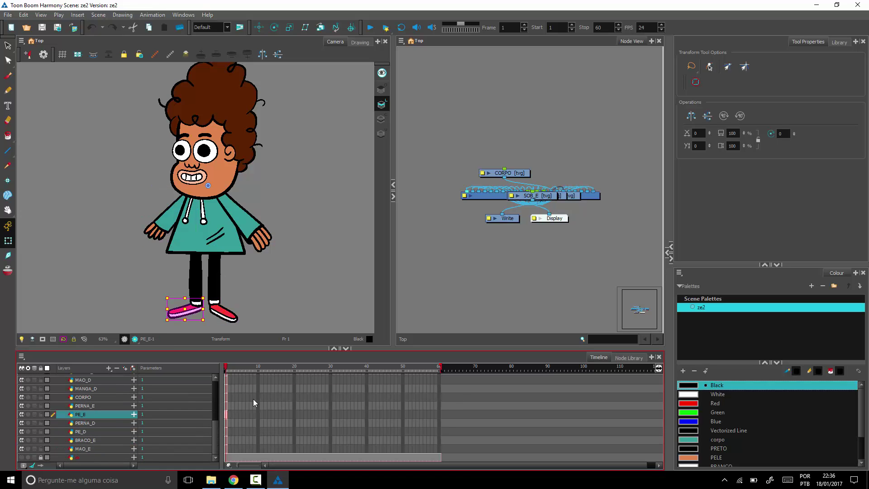
pyautogui.moveTo(213, 431); pyautogui.dragTo(213, 379)
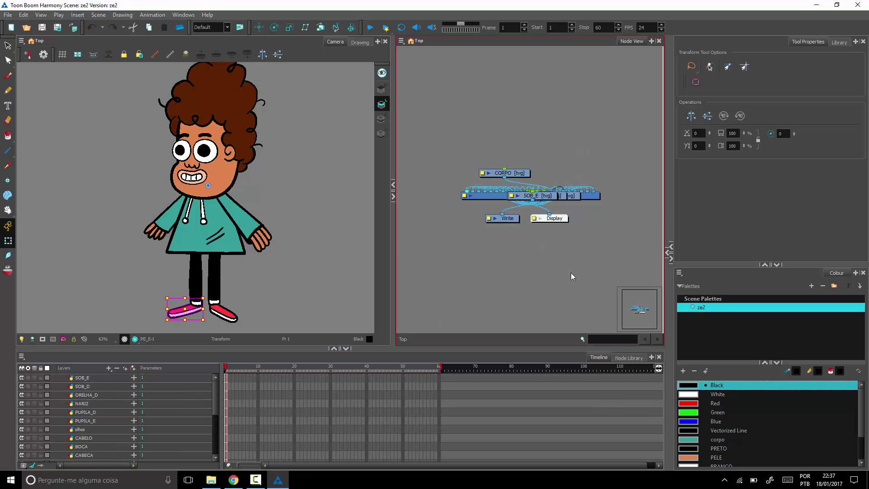
# Fine-tune the split between the Camera view and Node View, and clear the layer selection.
pyautogui.moveTo(392, 257); pyautogui.dragTo(382, 257)
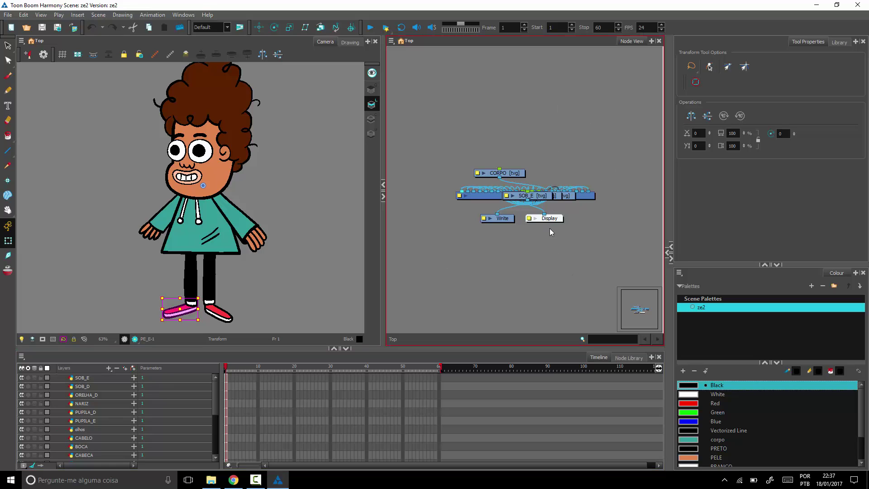
pyautogui.moveTo(383, 241); pyautogui.dragTo(387, 241)
pyautogui.click(300, 203)
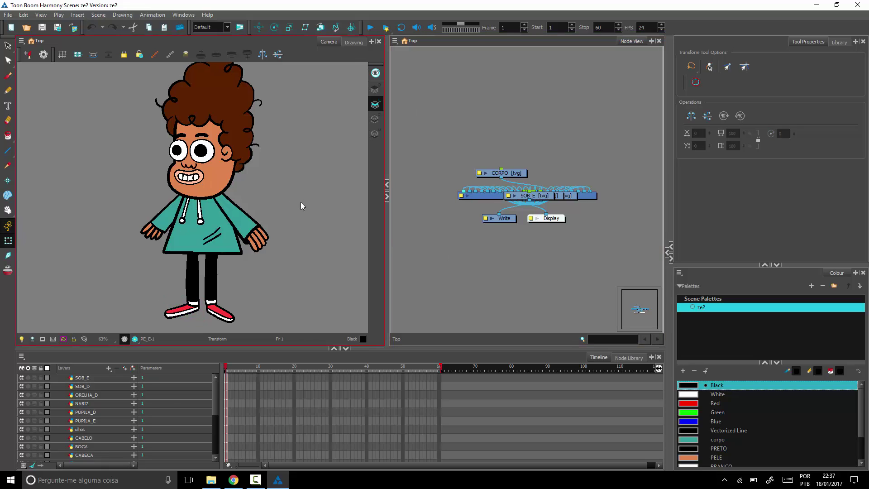
# Test selecting the character's arm and head in the Camera view with the Transform tool, and clear the selection.
pyautogui.click(248, 217)
pyautogui.moveTo(274, 147)
pyautogui.mouseDown()
pyautogui.moveTo(232, 176)
pyautogui.moveTo(240, 183)
pyautogui.mouseUp()
pyautogui.moveTo(274, 135)
pyautogui.mouseDown()
pyautogui.moveTo(253, 136)
pyautogui.moveTo(234, 181)
pyautogui.mouseUp()
pyautogui.click(299, 192)
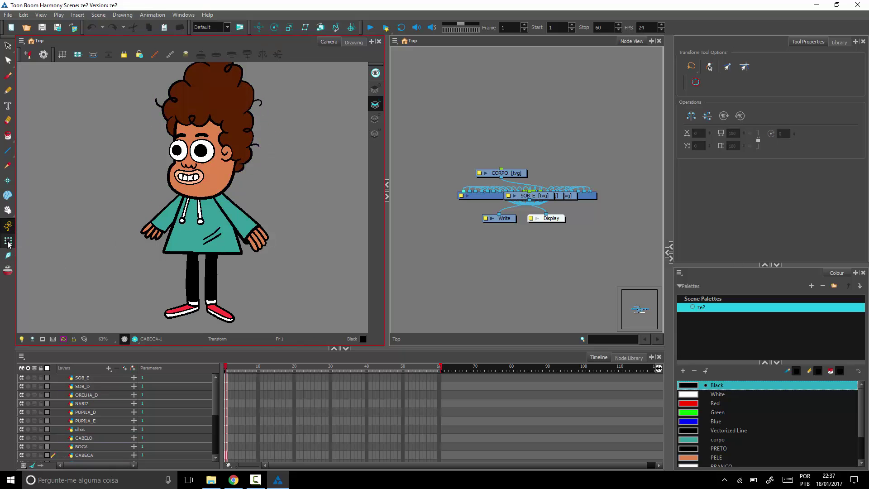
# Try the Brush and Select tools and return to the Transform tool.
pyautogui.click(8, 75)
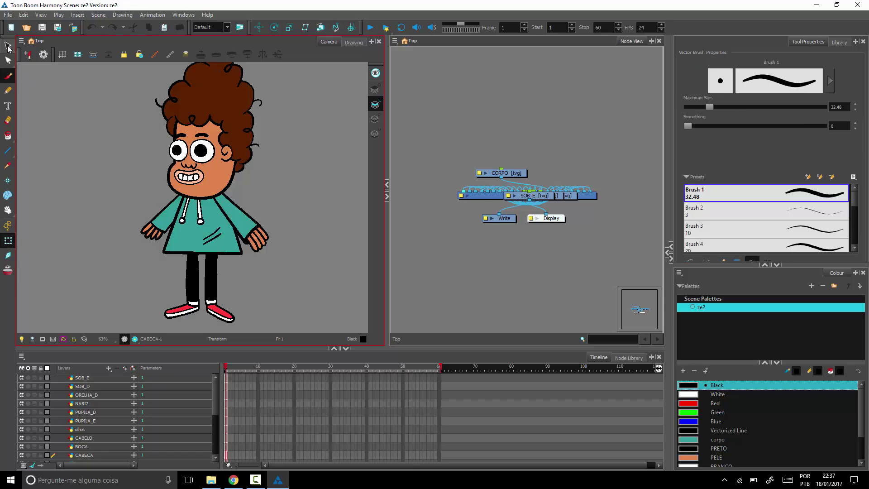
pyautogui.click(9, 60)
pyautogui.click(8, 75)
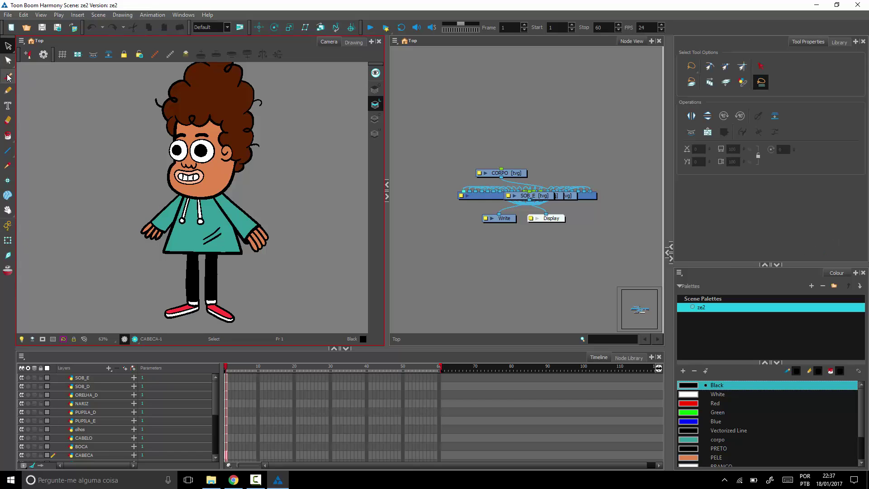
pyautogui.click(8, 240)
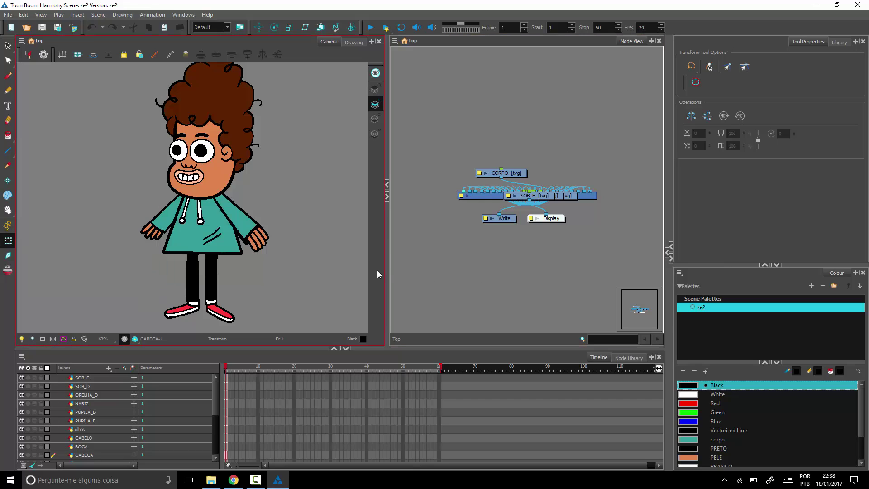
# Select the character's arm, head, body and leg drawings in turn in the Camera view to check they are separate parts.
pyautogui.click(241, 219)
pyautogui.click(291, 224)
pyautogui.click(247, 213)
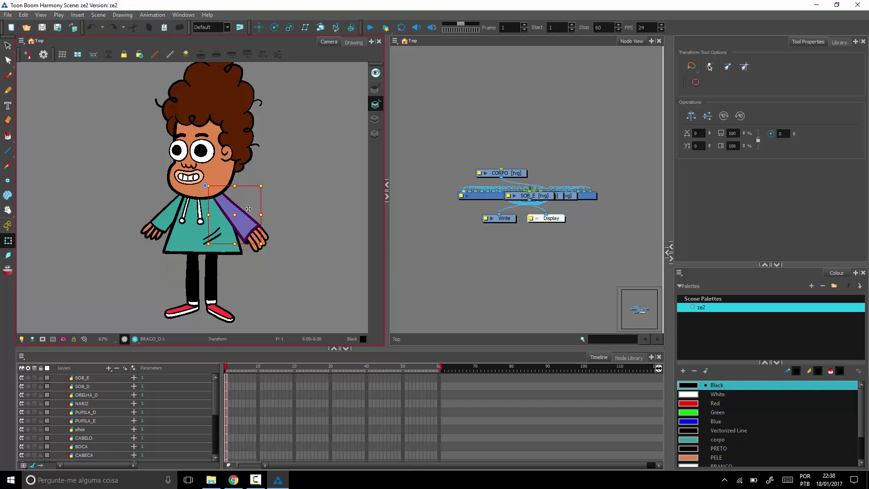
pyautogui.click(231, 178)
pyautogui.click(203, 202)
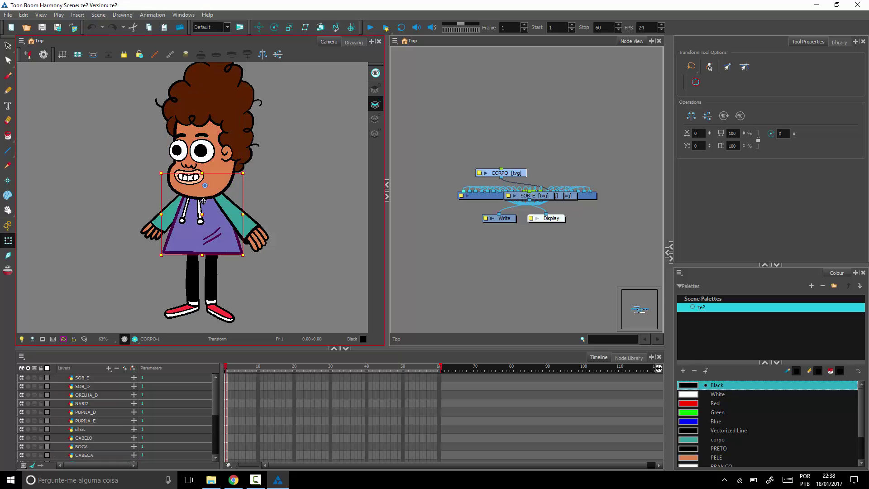
pyautogui.click(229, 285)
pyautogui.click(212, 276)
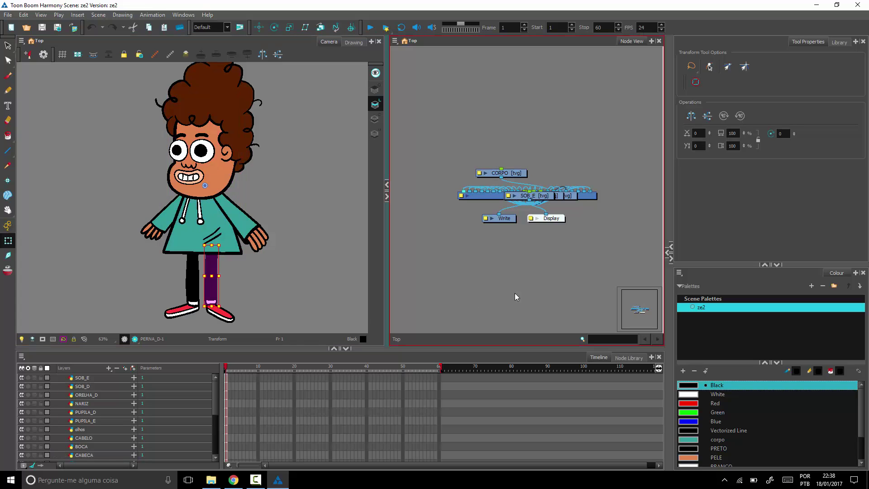
# Clear the selection, widen the Node View and zoom in on the character's nodes.
pyautogui.click(515, 292)
pyautogui.click(596, 266)
pyautogui.moveTo(387, 251); pyautogui.dragTo(317, 256)
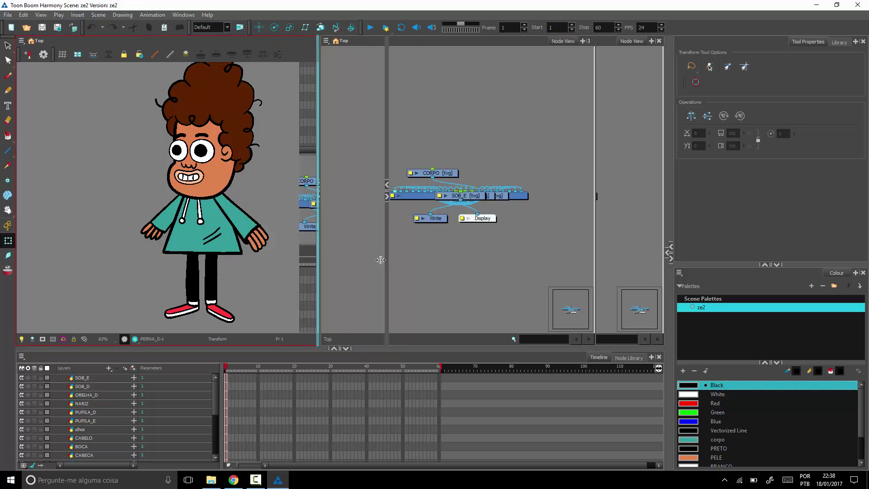
pyautogui.moveTo(545, 267); pyautogui.dragTo(536, 273)
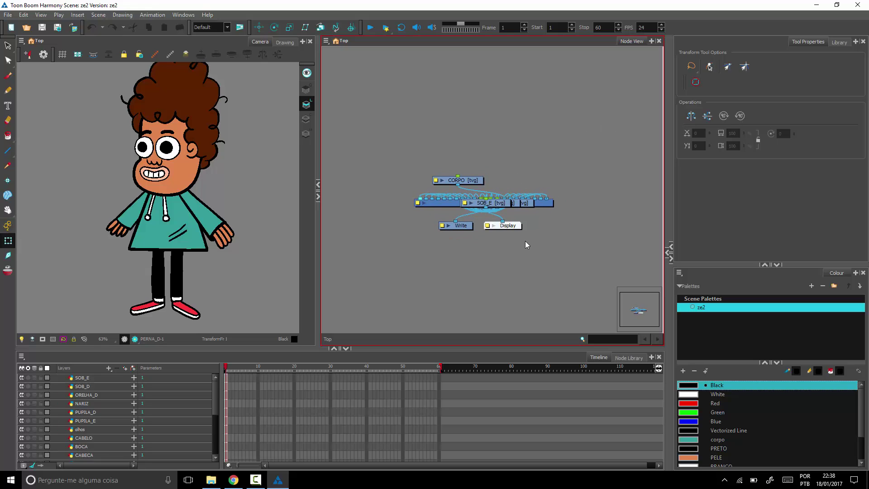
pyautogui.scroll(2, 525, 241)
pyautogui.moveTo(477, 293)
pyautogui.mouseDown()
pyautogui.moveTo(510, 244)
pyautogui.moveTo(470, 295)
pyautogui.mouseUp()
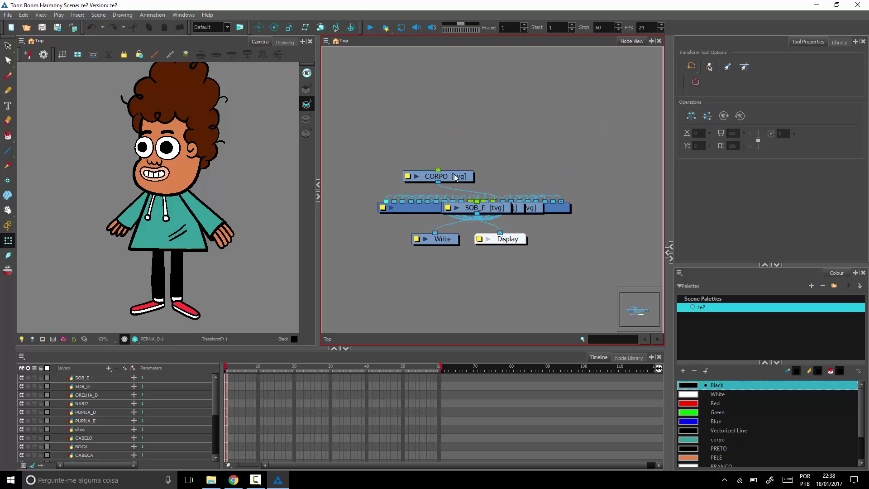
# Move the CORPO node up, clear of the stacked drawing nodes, and select all nodes in the Node View.
pyautogui.moveTo(456, 177); pyautogui.dragTo(484, 151)
pyautogui.moveTo(518, 257); pyautogui.dragTo(518, 257)
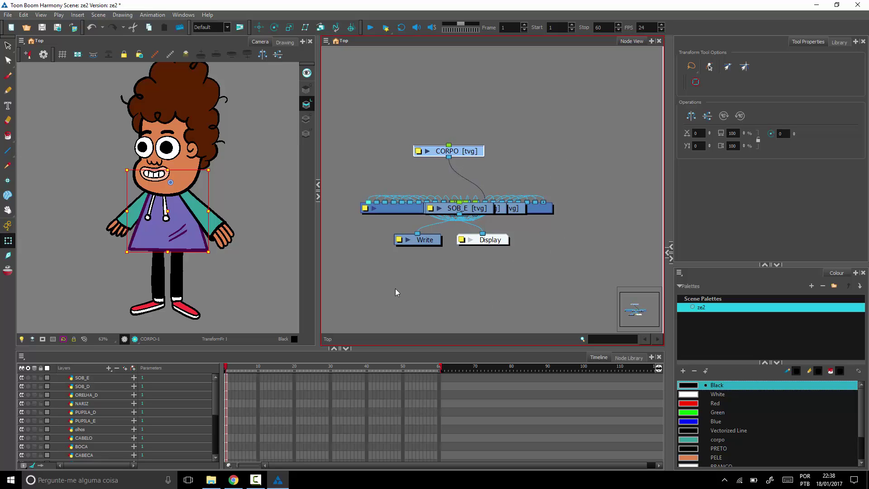
pyautogui.moveTo(596, 110); pyautogui.dragTo(374, 330)
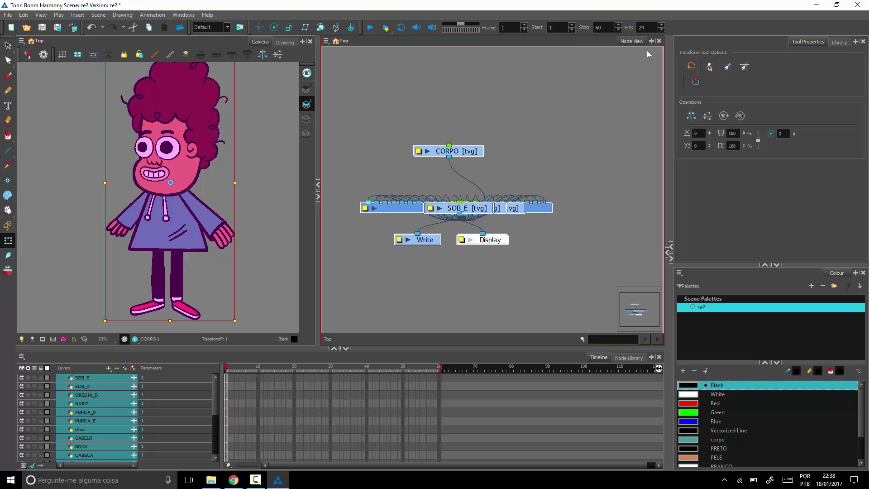
pyautogui.rightClick(597, 41)
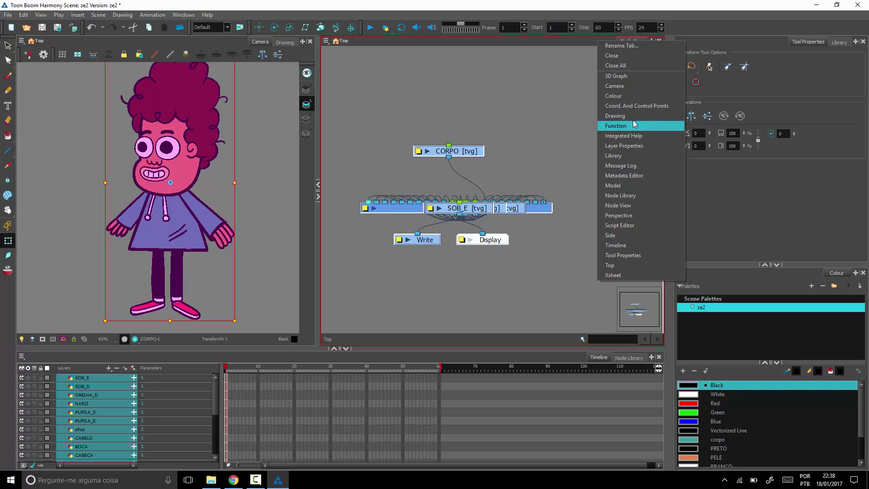
pyautogui.click(528, 97)
pyautogui.click(326, 42)
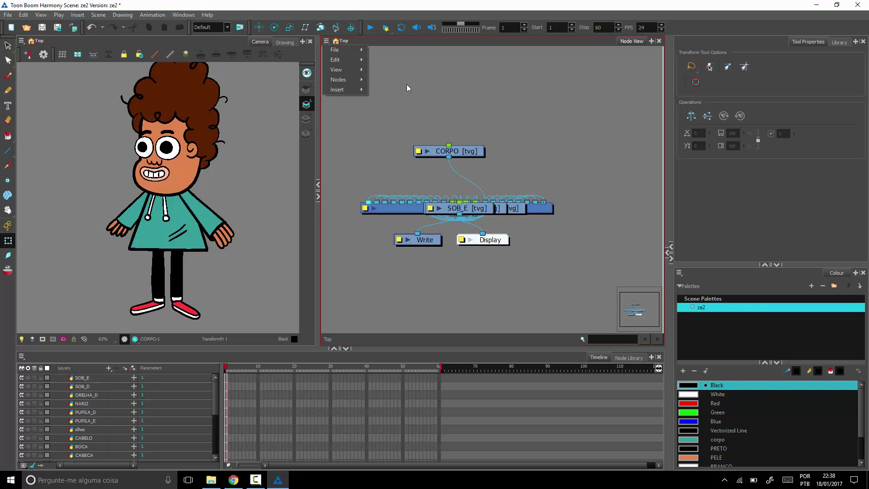
pyautogui.click(442, 97)
# Switch the workspace layout to Compositing.
pyautogui.click(184, 15)
pyautogui.moveTo(227, 35)
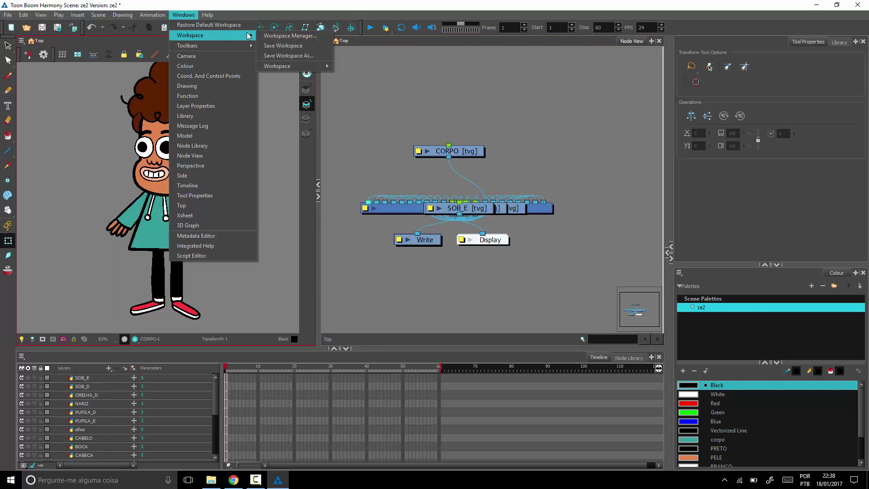
pyautogui.moveTo(308, 66)
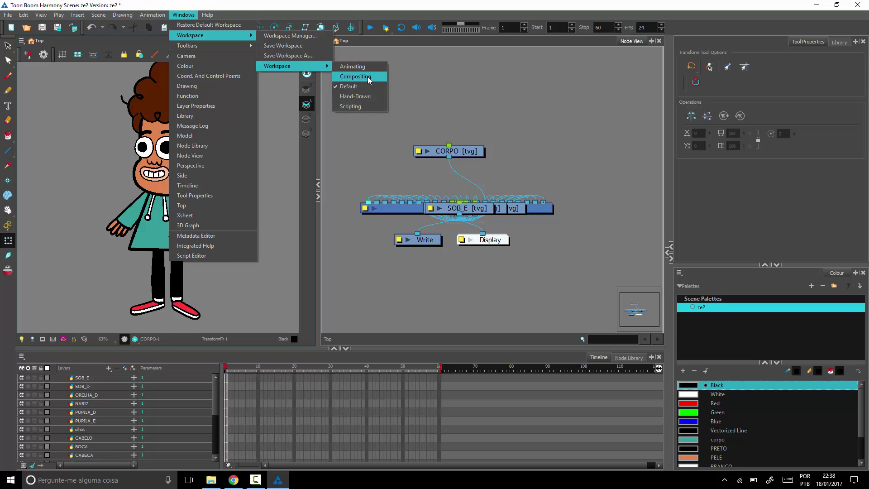
pyautogui.click(367, 78)
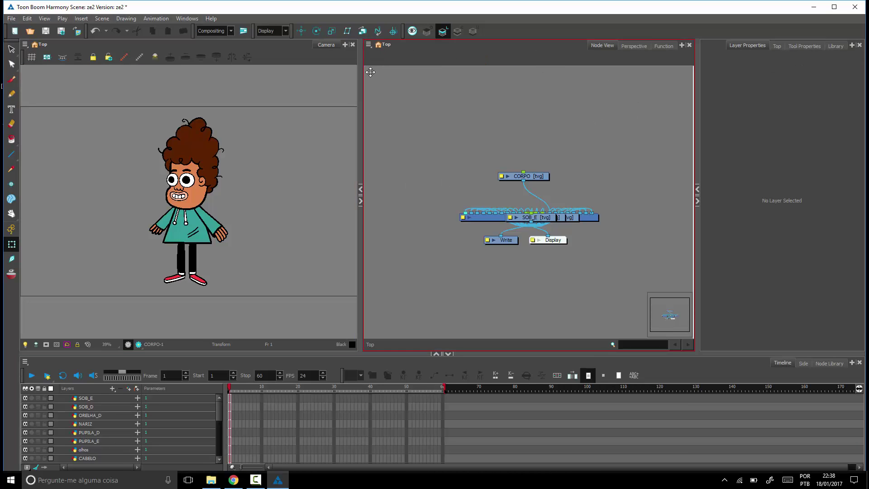
# Try repositioning the Node View toolbar, and hide and redisplay it.
pyautogui.moveTo(367, 58)
pyautogui.mouseDown()
pyautogui.moveTo(398, 106)
pyautogui.moveTo(438, 91)
pyautogui.moveTo(410, 85)
pyautogui.moveTo(373, 58)
pyautogui.mouseUp()
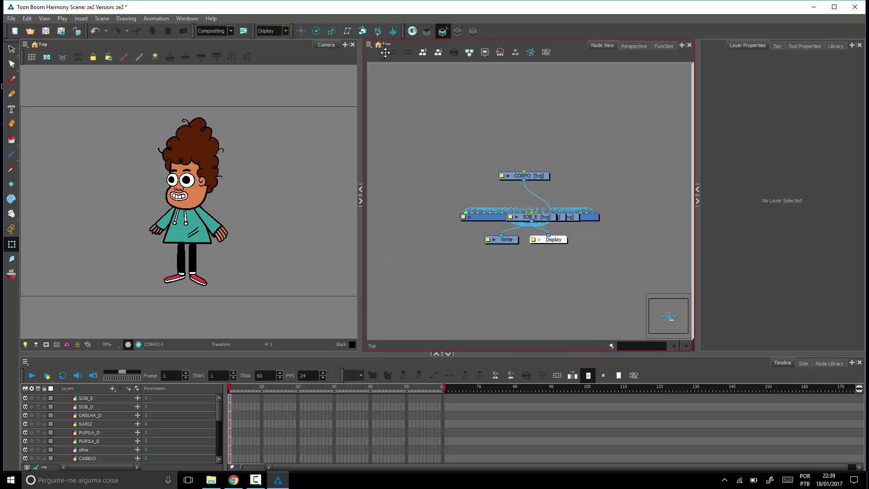
pyautogui.rightClick(562, 59)
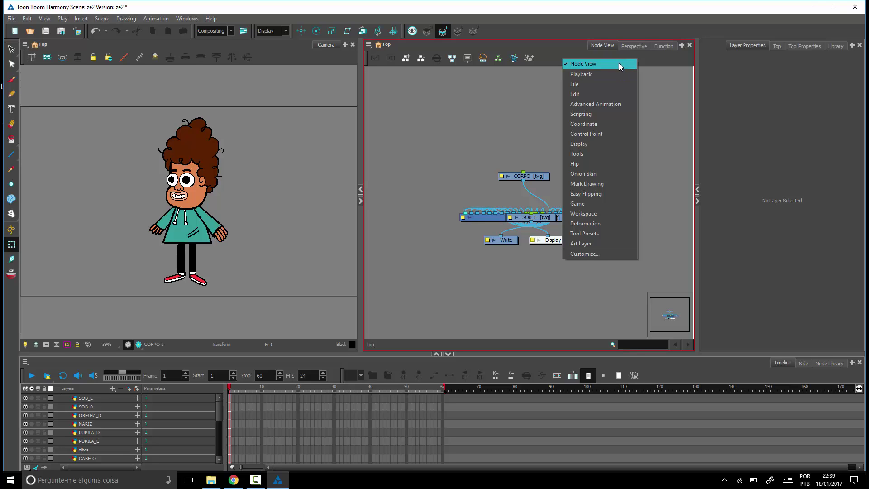
pyautogui.click(619, 63)
pyautogui.rightClick(546, 47)
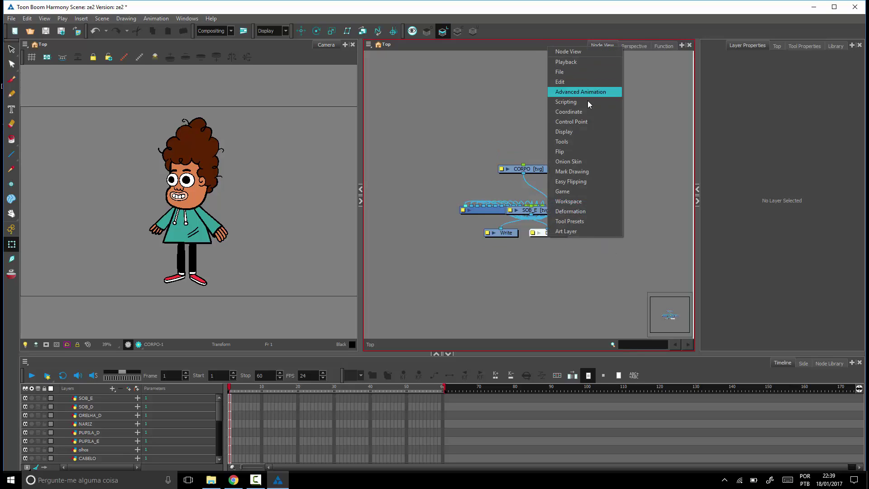
pyautogui.click(582, 51)
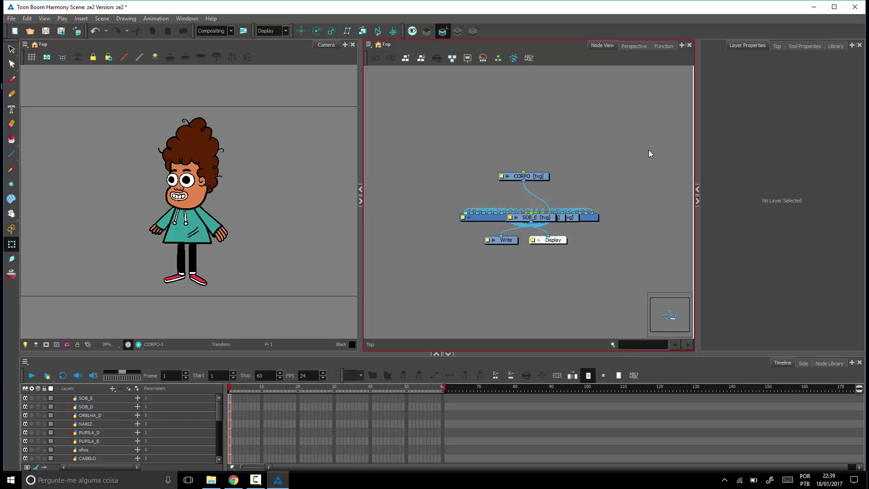
# Select all nodes and spread them out with the Order Node View command, adjusting the layer spacing in its settings.
pyautogui.moveTo(617, 119); pyautogui.dragTo(433, 278)
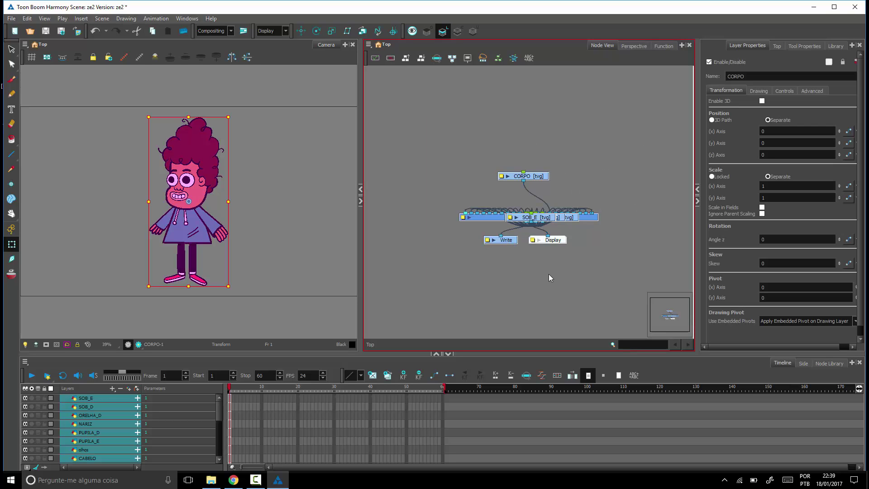
pyautogui.click(419, 60)
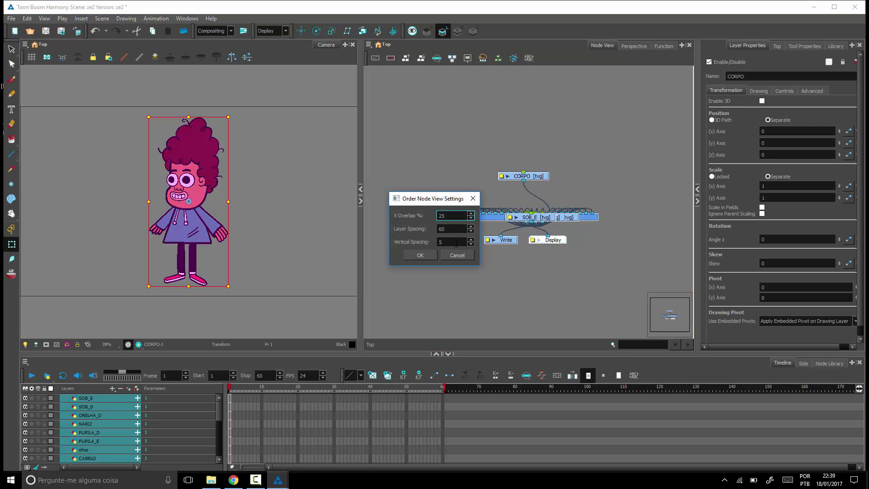
pyautogui.press('Return')
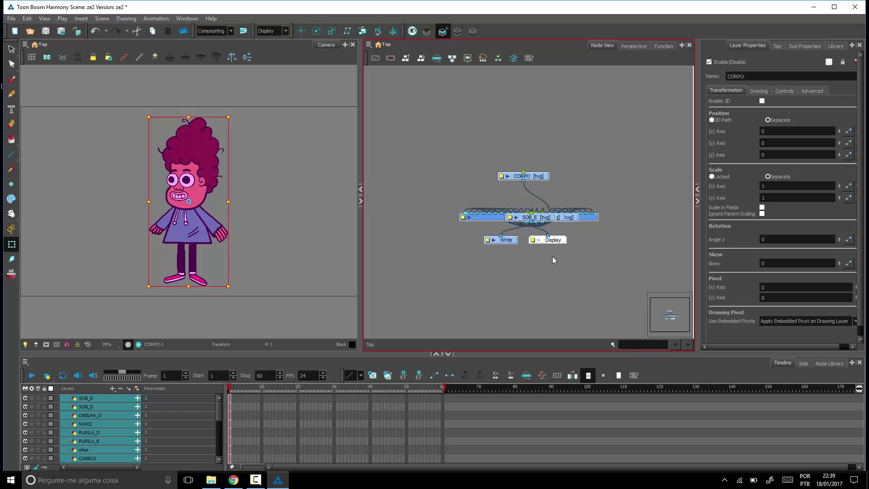
pyautogui.click(423, 60)
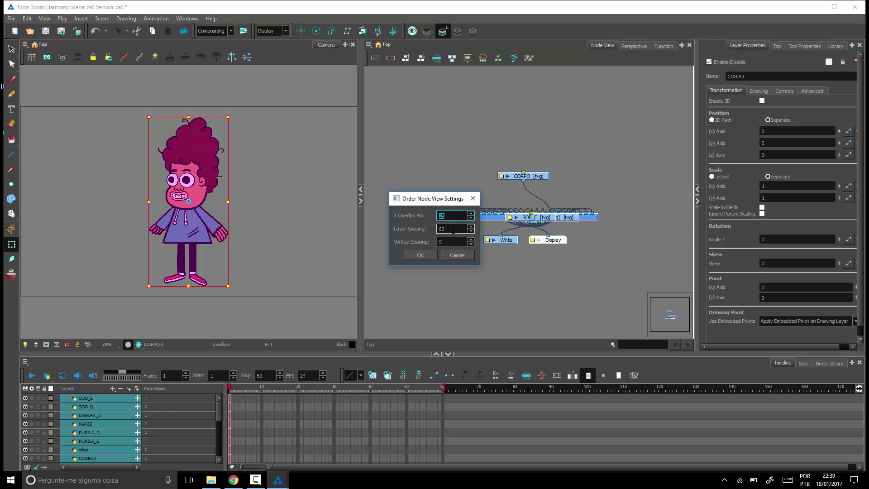
pyautogui.click(469, 228)
pyautogui.click(423, 258)
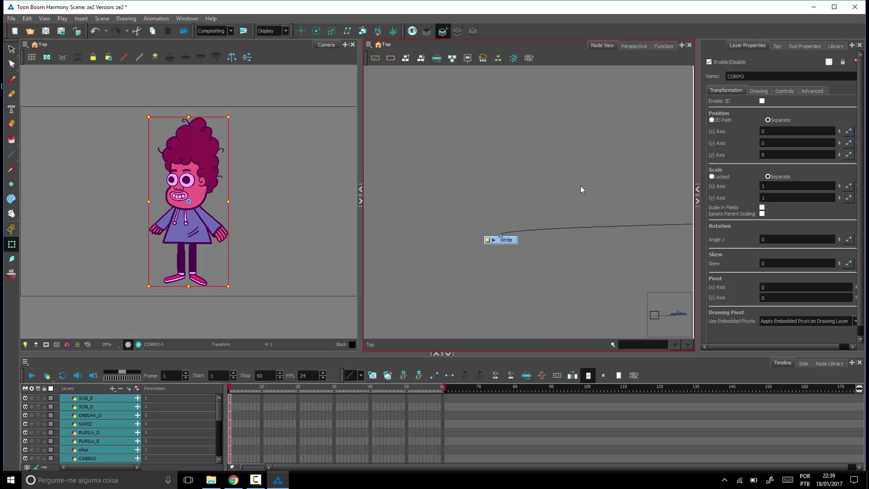
pyautogui.scroll(-5, 597, 265)
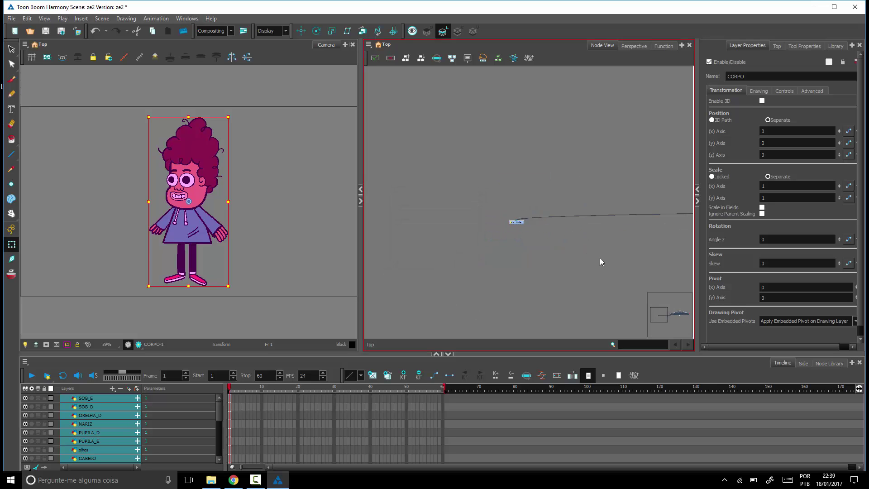
pyautogui.moveTo(624, 241); pyautogui.dragTo(487, 269)
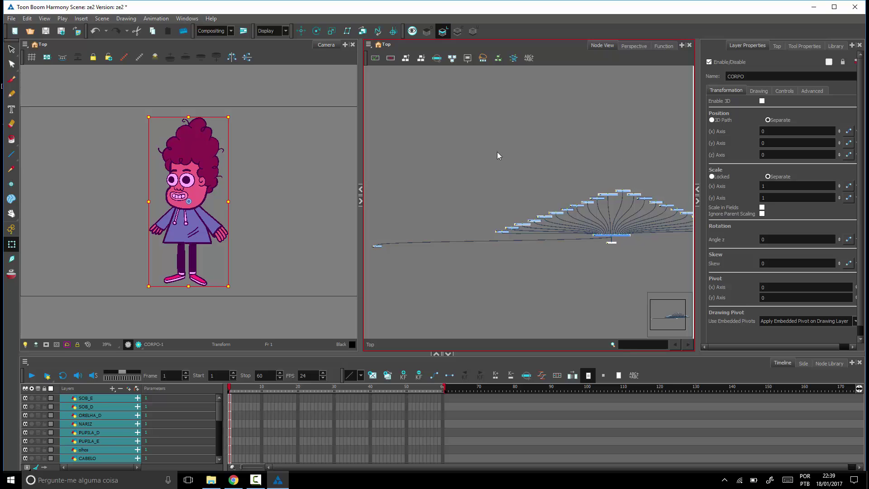
pyautogui.scroll(3, 516, 247)
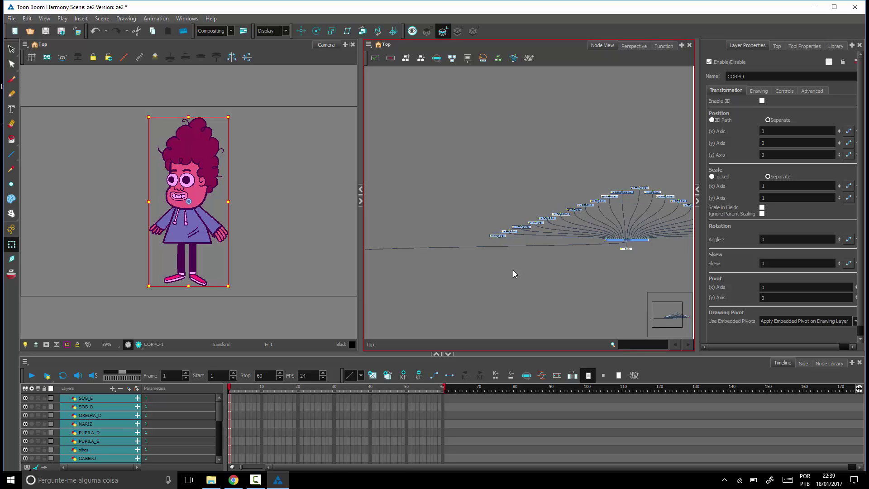
# Clear the selection and move the distant Write node back beneath the fanned-out drawing nodes.
pyautogui.click(409, 200)
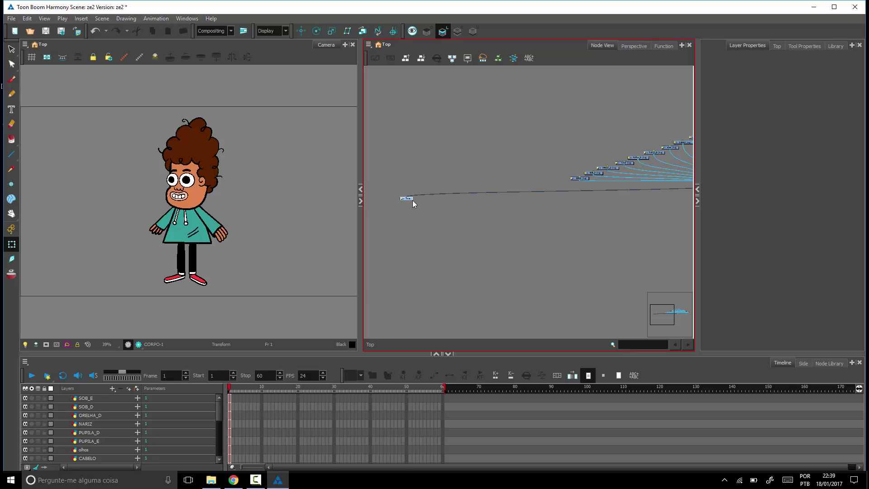
pyautogui.click(412, 210)
pyautogui.scroll(2, 420, 219)
pyautogui.moveTo(413, 220); pyautogui.dragTo(464, 231)
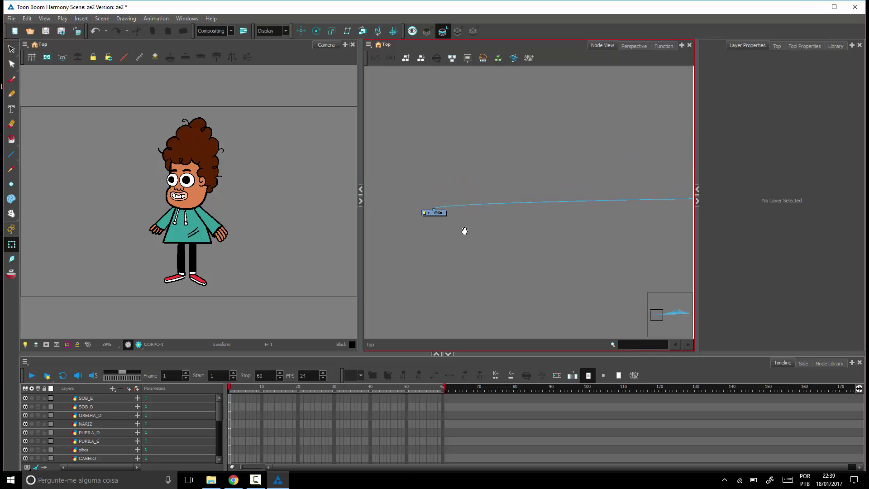
pyautogui.scroll(1, 462, 230)
pyautogui.moveTo(420, 214); pyautogui.dragTo(641, 233)
pyautogui.moveTo(629, 267); pyautogui.dragTo(469, 293)
pyautogui.moveTo(477, 260); pyautogui.dragTo(644, 276)
# Select the SOB_E, SOB_D, ORELHA_D, NARIZ and PUPILA_D nodes in turn to check which character part each one holds.
pyautogui.click(439, 201)
pyautogui.click(449, 242)
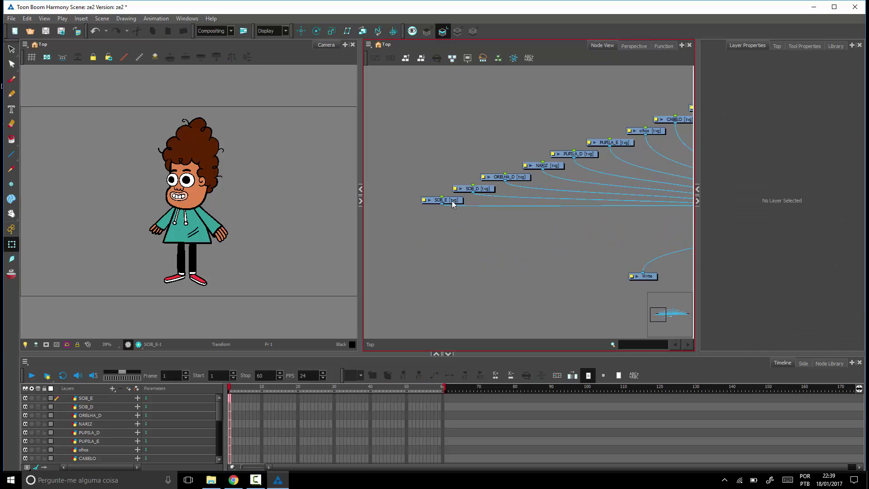
pyautogui.click(452, 200)
pyautogui.scroll(4, 183, 137)
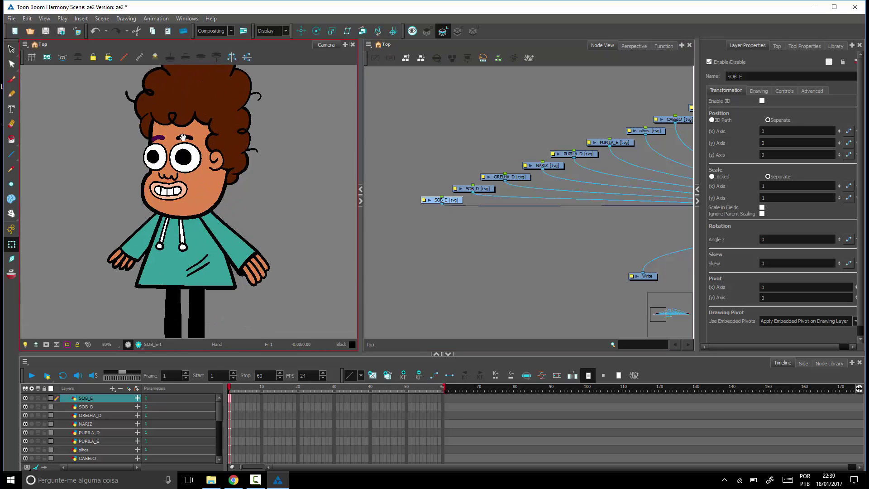
pyautogui.moveTo(183, 137); pyautogui.dragTo(189, 148)
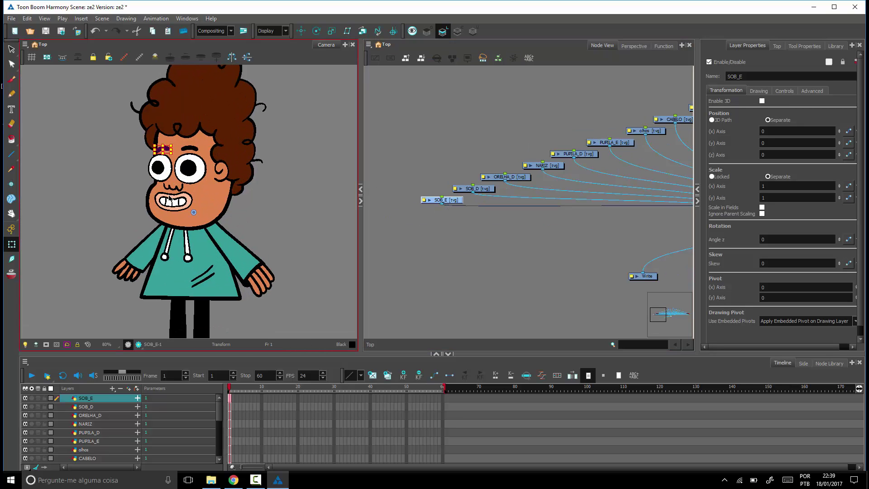
pyautogui.click(476, 189)
pyautogui.moveTo(534, 172); pyautogui.dragTo(433, 200)
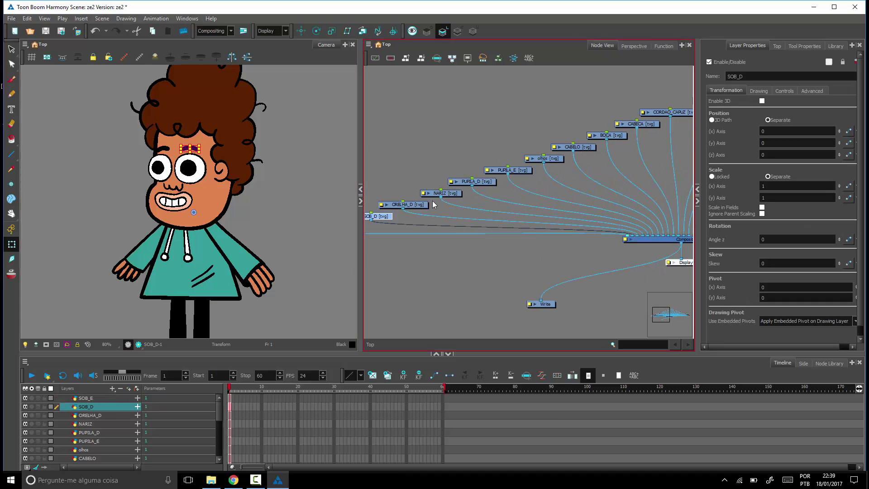
pyautogui.click(404, 205)
pyautogui.moveTo(413, 230); pyautogui.dragTo(460, 198)
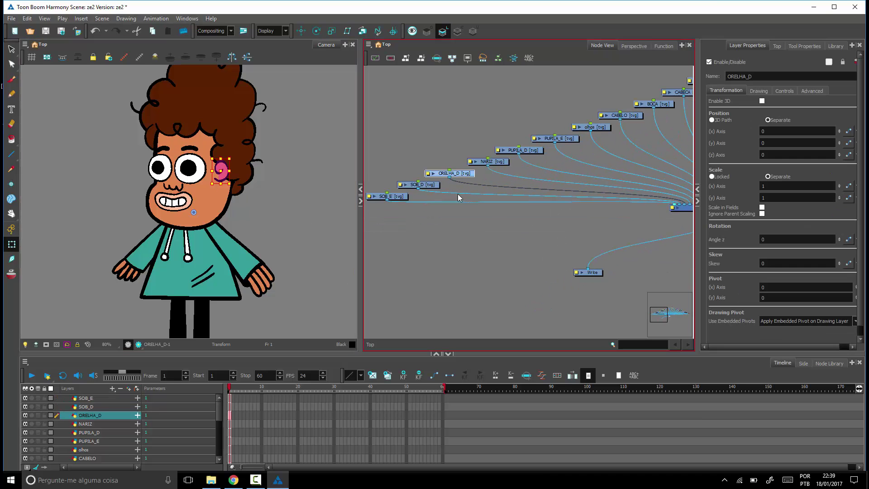
pyautogui.click(492, 161)
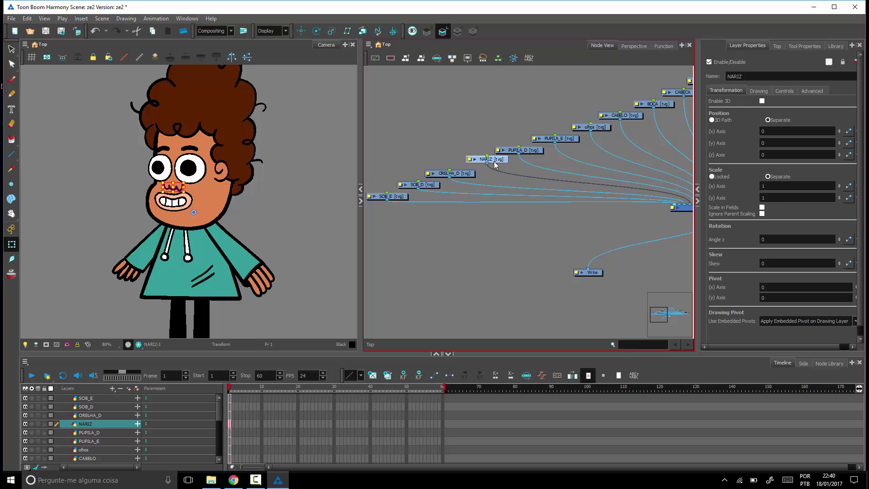
pyautogui.click(527, 150)
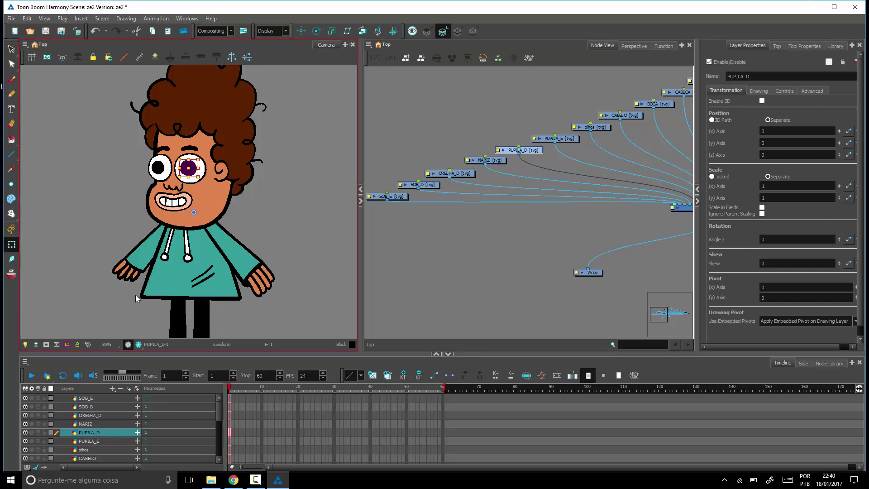
# Place the Display and Write nodes apart from each other below the Composite node.
pyautogui.moveTo(600, 265); pyautogui.dragTo(452, 204)
pyautogui.click(618, 147)
pyautogui.moveTo(585, 171); pyautogui.dragTo(644, 221)
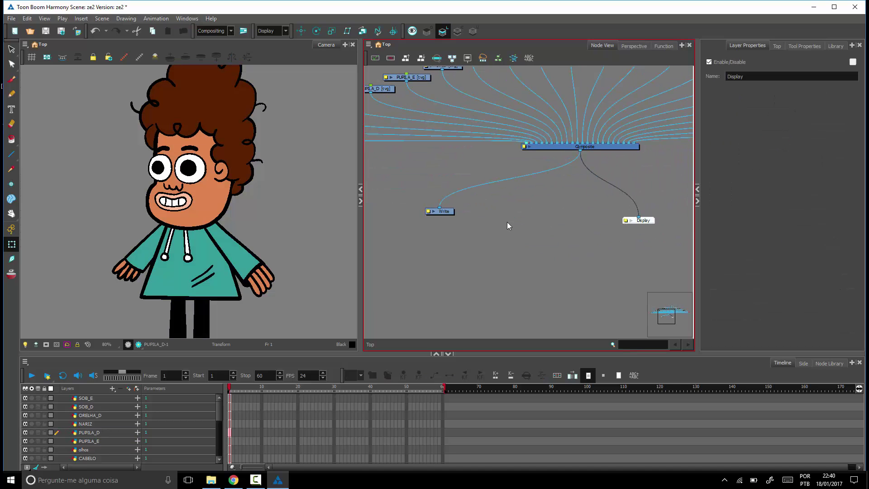
pyautogui.moveTo(445, 212); pyautogui.dragTo(526, 234)
pyautogui.moveTo(620, 219); pyautogui.dragTo(547, 268)
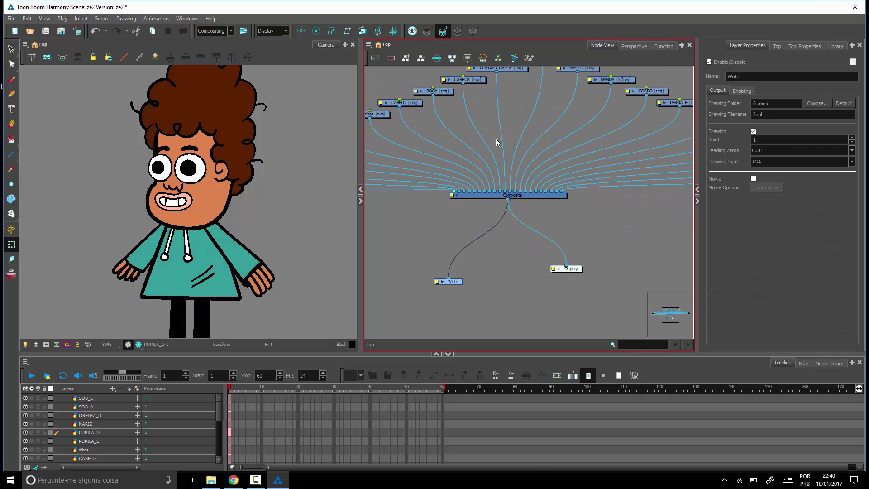
# Select the Composite node and shift its position slightly beneath the drawing nodes.
pyautogui.click(547, 197)
pyautogui.moveTo(533, 195); pyautogui.dragTo(606, 236)
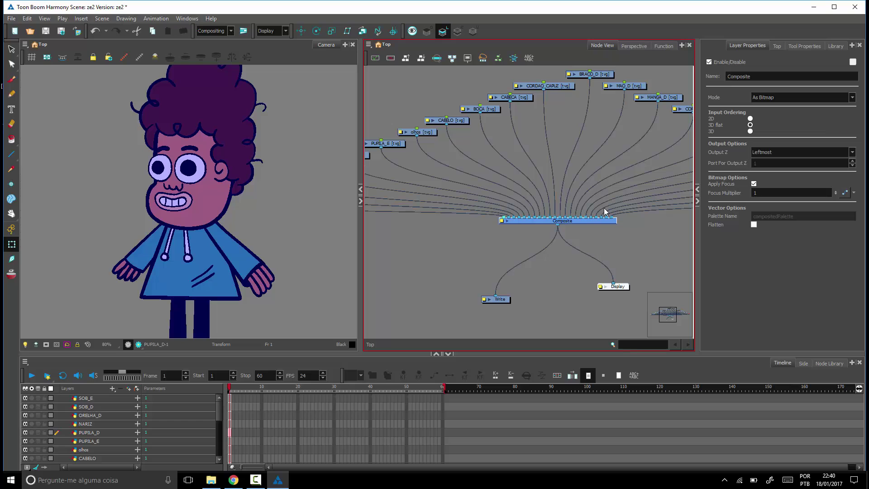
pyautogui.moveTo(588, 224); pyautogui.dragTo(587, 223)
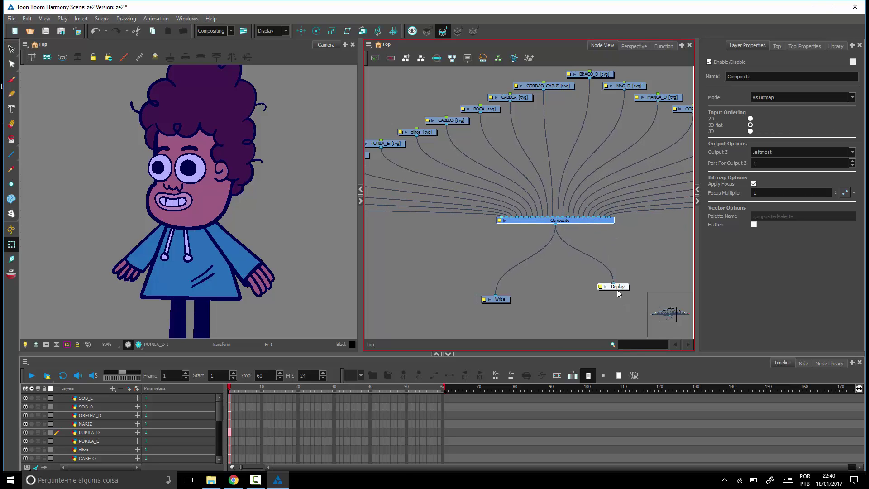
# Adjust the positions of the Display and Write nodes under the Composite, placing Write lower and farther out than Display.
pyautogui.moveTo(606, 286); pyautogui.dragTo(603, 294)
pyautogui.moveTo(495, 298); pyautogui.dragTo(504, 291)
pyautogui.moveTo(612, 296); pyautogui.dragTo(612, 291)
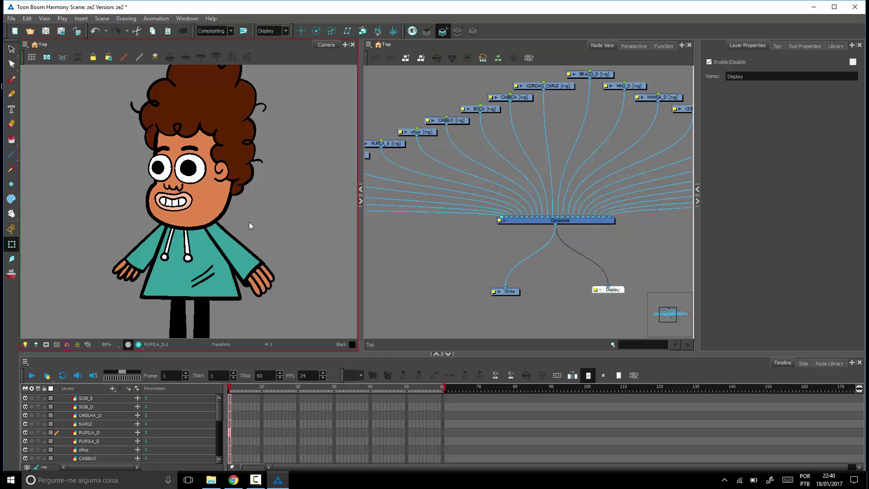
pyautogui.moveTo(518, 293); pyautogui.dragTo(523, 288)
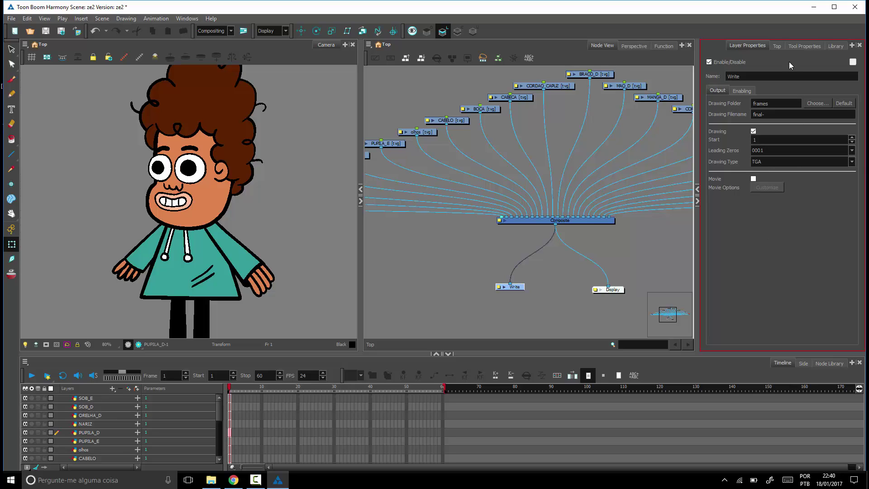
pyautogui.moveTo(515, 286); pyautogui.dragTo(481, 311)
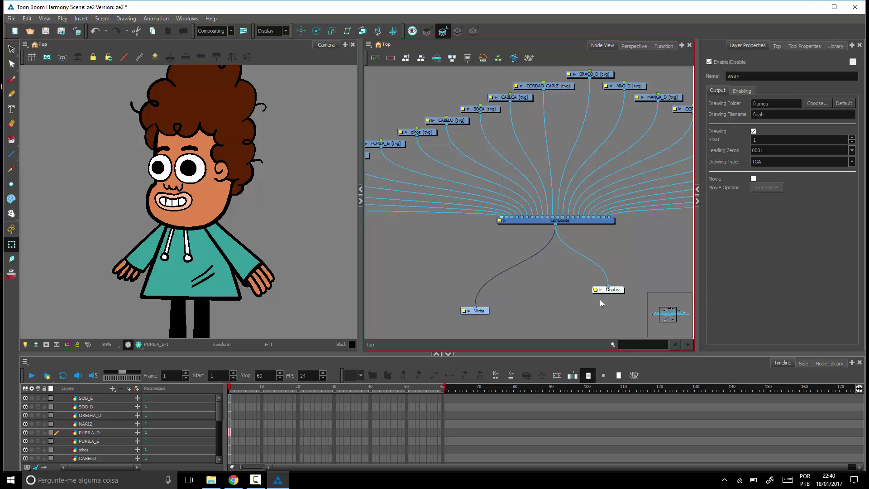
pyautogui.click(603, 290)
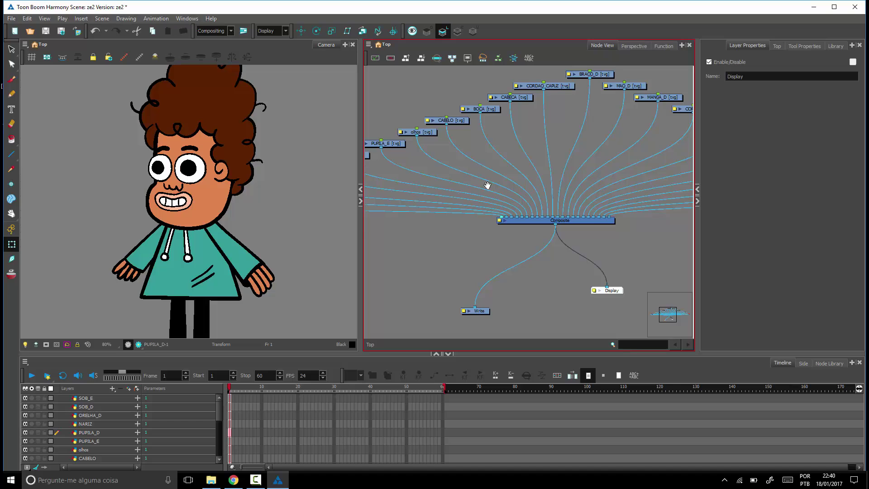
pyautogui.moveTo(489, 188); pyautogui.dragTo(646, 225)
pyautogui.moveTo(411, 249); pyautogui.dragTo(571, 232)
pyautogui.scroll(-4, 570, 232)
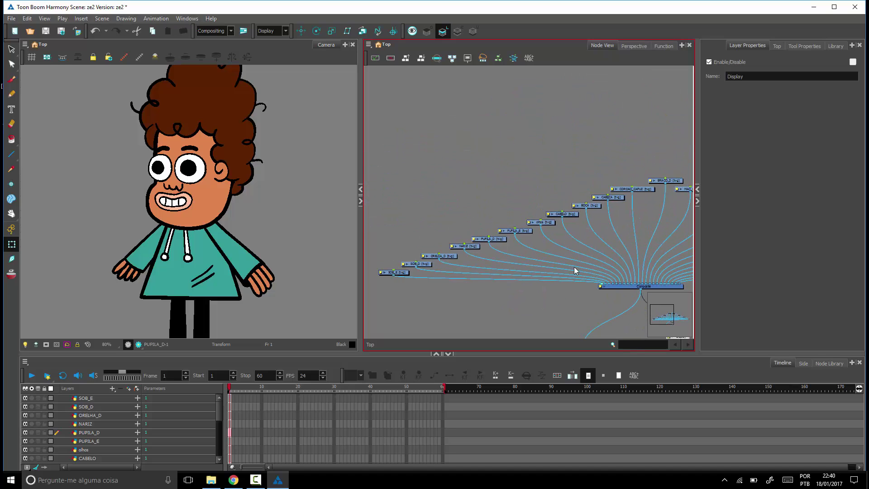
pyautogui.moveTo(574, 274); pyautogui.dragTo(610, 258)
# Select the character's head drawings together in the camera view and move their nodes away from the remaining body nodes.
pyautogui.moveTo(239, 249); pyautogui.dragTo(254, 237)
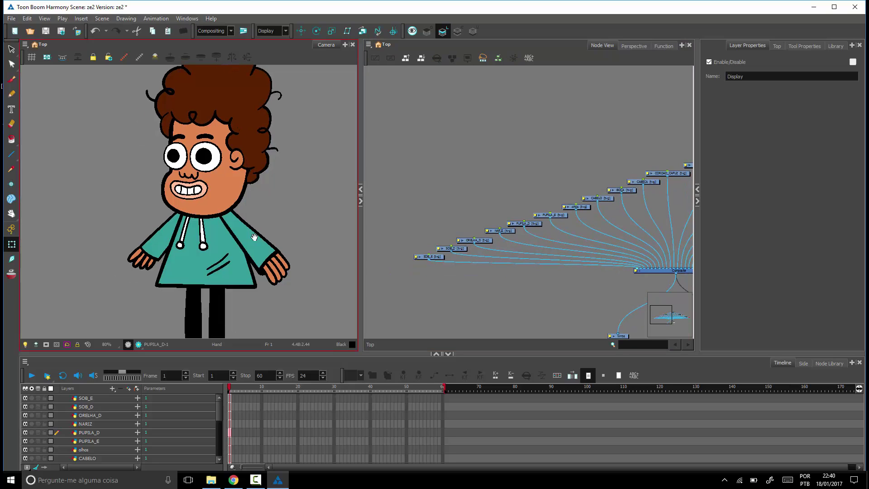
pyautogui.moveTo(308, 155); pyautogui.dragTo(293, 222)
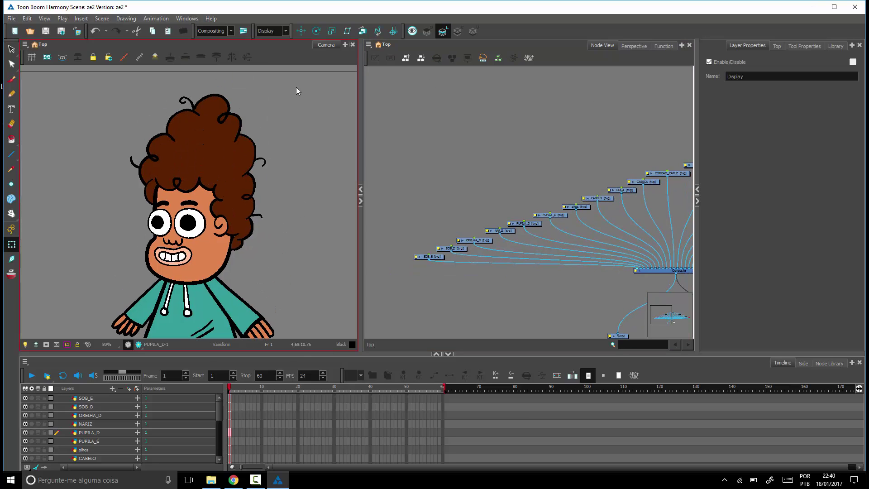
pyautogui.moveTo(296, 90)
pyautogui.mouseDown()
pyautogui.moveTo(186, 100)
pyautogui.moveTo(101, 176)
pyautogui.mouseUp()
pyautogui.moveTo(132, 259)
pyautogui.mouseDown()
pyautogui.moveTo(189, 260)
pyautogui.moveTo(267, 164)
pyautogui.moveTo(260, 214)
pyautogui.mouseUp()
pyautogui.click(288, 237)
pyautogui.moveTo(276, 90)
pyautogui.mouseDown()
pyautogui.moveTo(91, 187)
pyautogui.moveTo(272, 190)
pyautogui.mouseUp()
pyautogui.click(321, 239)
pyautogui.moveTo(272, 115)
pyautogui.mouseDown()
pyautogui.moveTo(99, 233)
pyautogui.moveTo(224, 240)
pyautogui.mouseUp()
pyautogui.press('space')
pyautogui.moveTo(296, 227); pyautogui.dragTo(293, 173)
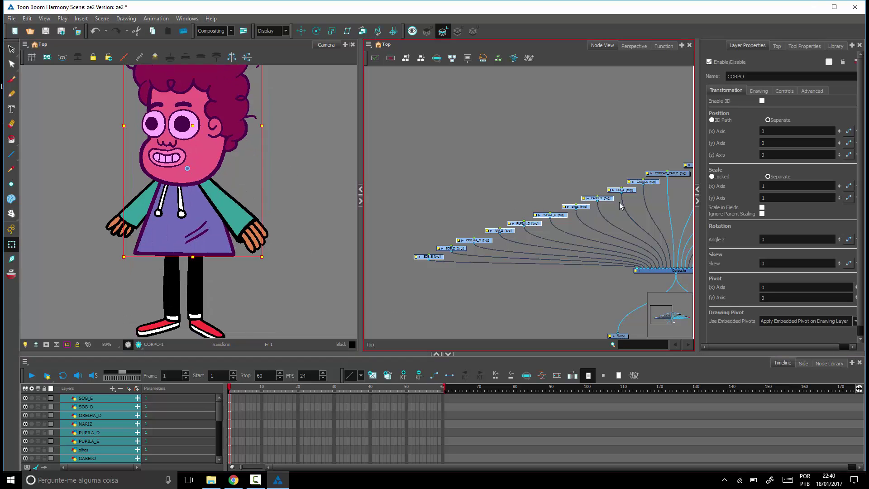
pyautogui.scroll(4, 630, 243)
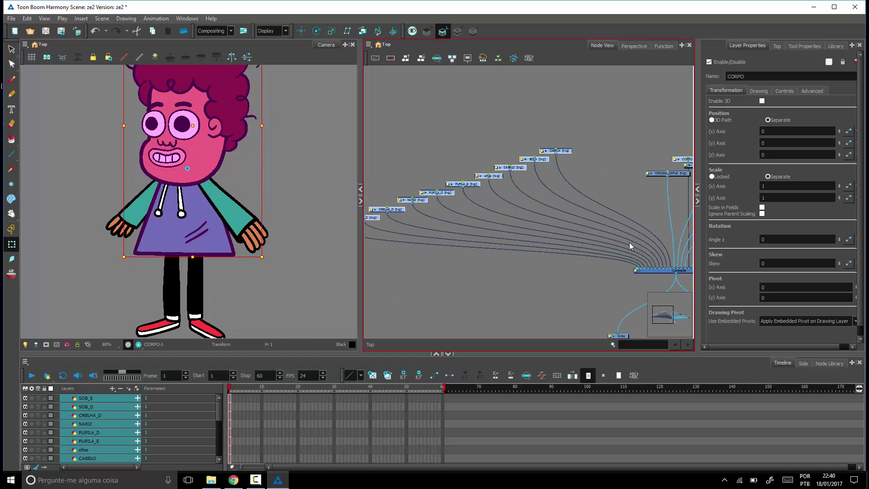
pyautogui.scroll(-5, 627, 249)
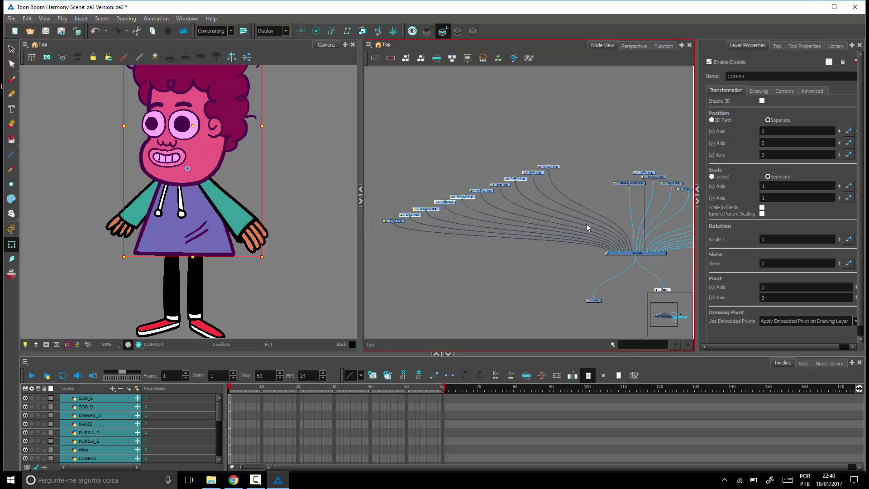
# Expand the node view to full screen and move the CORPO node clear above the central nodes.
pyautogui.hotkey('ctrl', 'f')
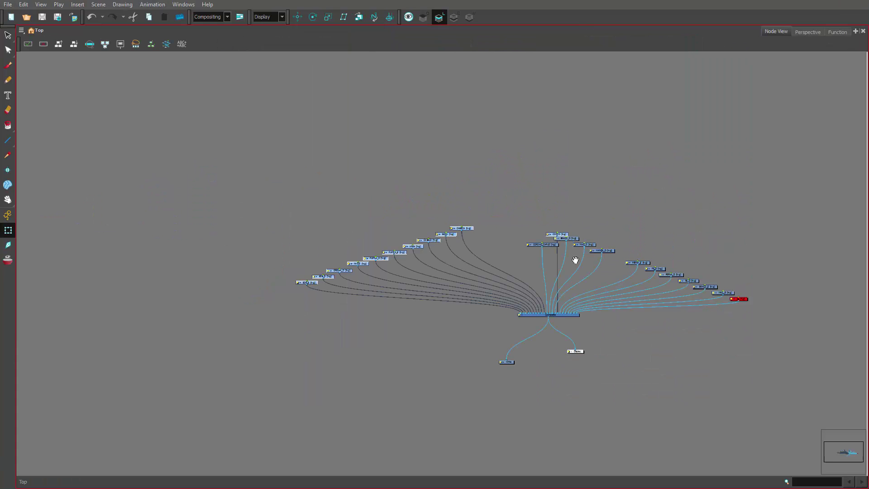
pyautogui.moveTo(574, 260); pyautogui.dragTo(419, 205)
pyautogui.scroll(2, 523, 269)
pyautogui.scroll(1, 523, 269)
pyautogui.moveTo(523, 269); pyautogui.dragTo(596, 293)
pyautogui.click(534, 179)
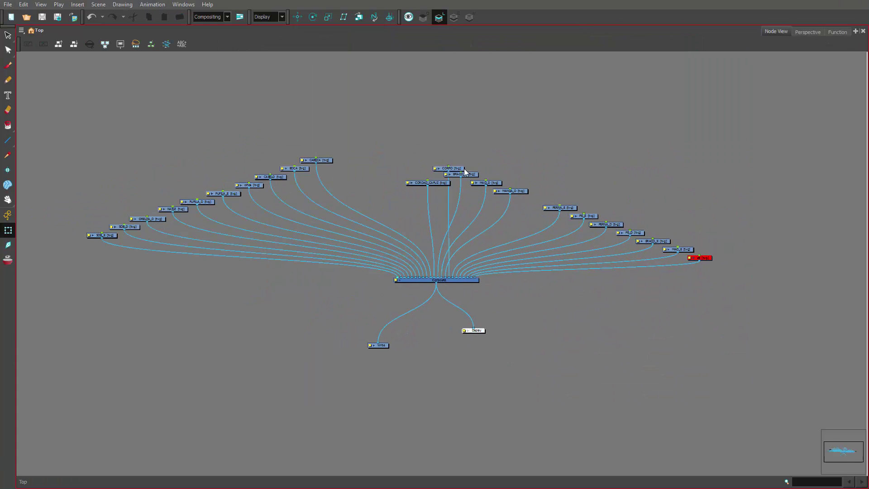
pyautogui.moveTo(460, 170); pyautogui.dragTo(404, 135)
# Move the whole row of head nodes, from SOB_E to CABECA, farther left and restore the multi-view layout.
pyautogui.moveTo(73, 147); pyautogui.dragTo(346, 248)
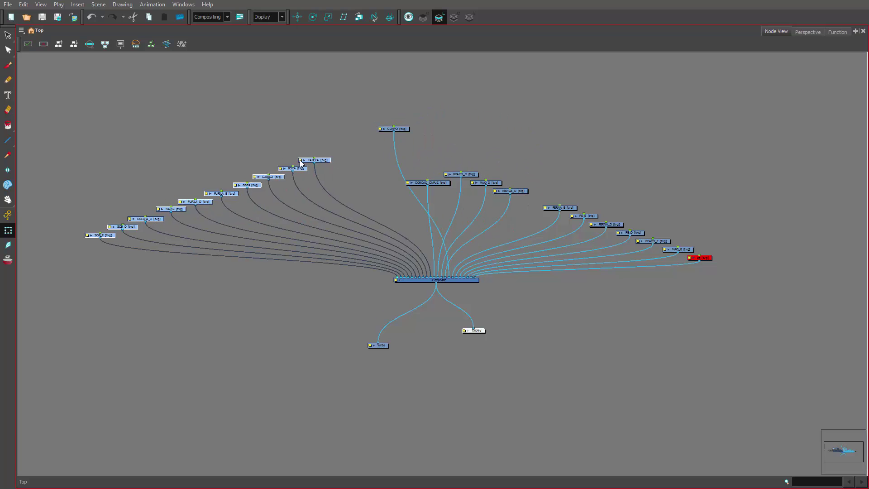
pyautogui.moveTo(304, 161); pyautogui.dragTo(82, 152)
pyautogui.hotkey('ctrl', 'f')
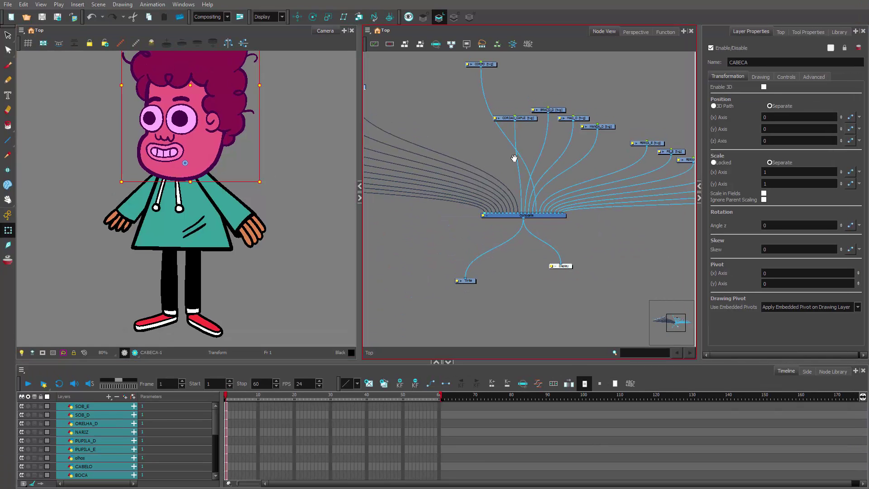
# Try moving the complete head selection off the body in the camera view and undo the move.
pyautogui.moveTo(515, 157); pyautogui.dragTo(648, 184)
pyautogui.moveTo(498, 207); pyautogui.dragTo(586, 194)
pyautogui.moveTo(651, 77); pyautogui.dragTo(395, 210)
pyautogui.moveTo(175, 142); pyautogui.dragTo(78, 108)
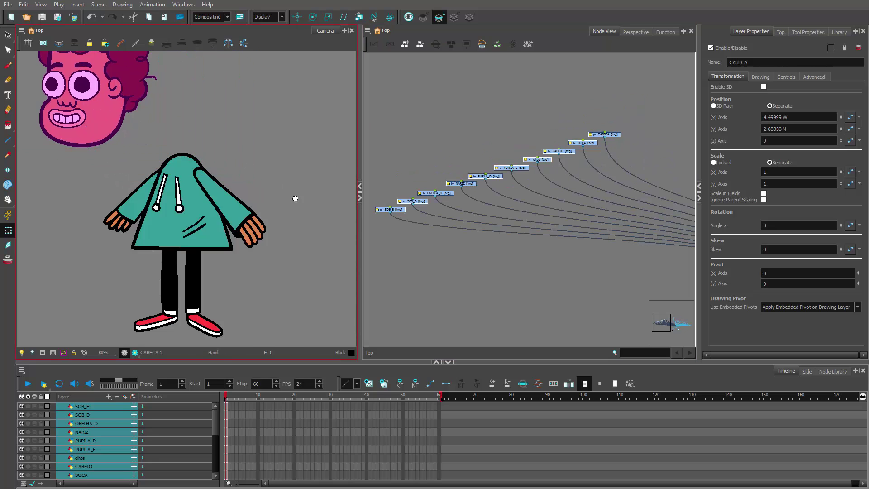
pyautogui.moveTo(295, 197); pyautogui.dragTo(362, 240)
pyautogui.hotkey('ctrl', 'z')
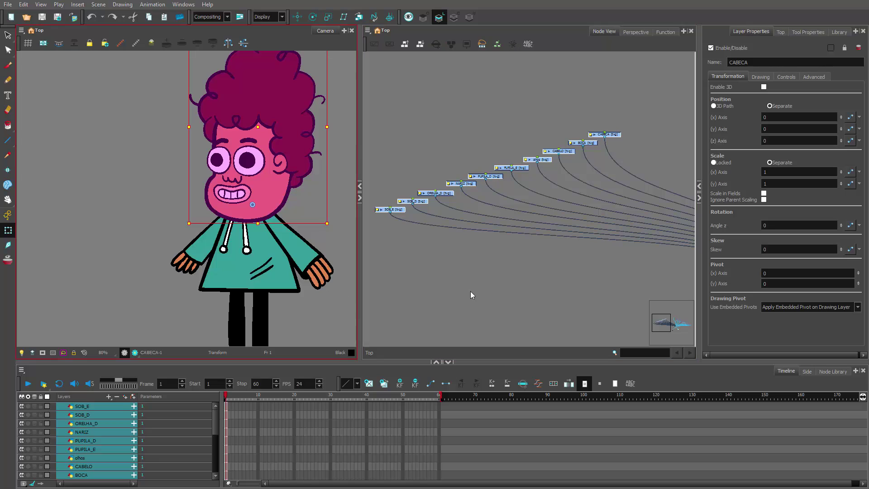
# Group the selected head nodes, inspect the group's connections to the Composite, and ungroup them again.
pyautogui.scroll(-3, 502, 271)
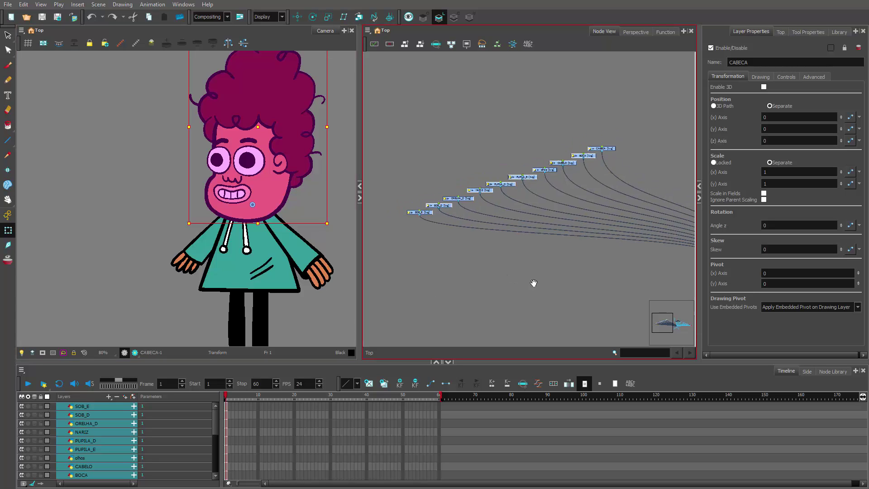
pyautogui.click(502, 297)
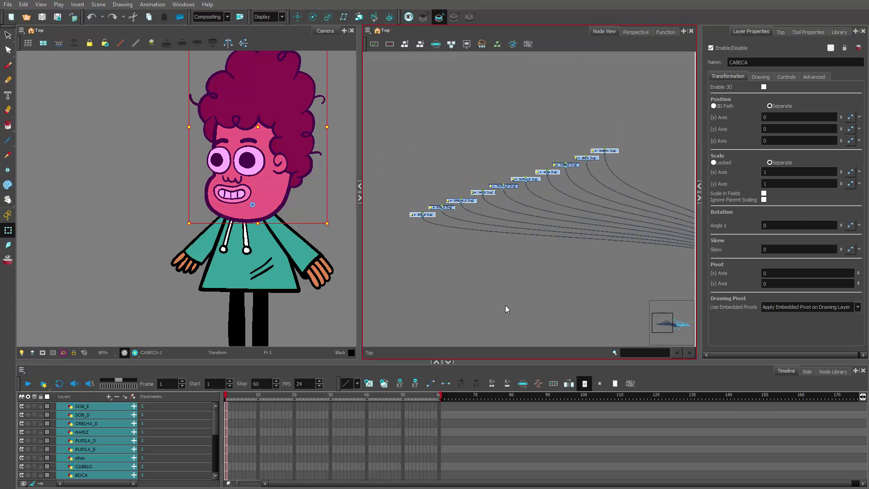
pyautogui.hotkey('ctrl', 'g')
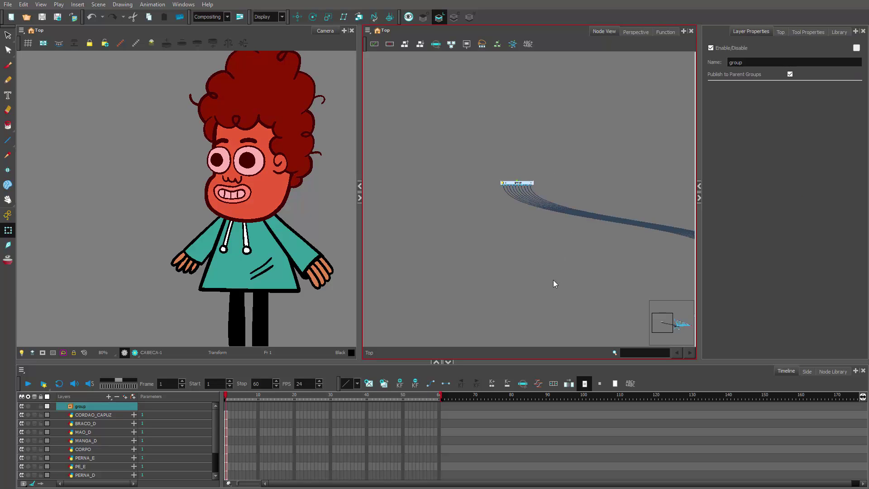
pyautogui.moveTo(597, 269); pyautogui.dragTo(506, 286)
pyautogui.moveTo(438, 201); pyautogui.dragTo(458, 201)
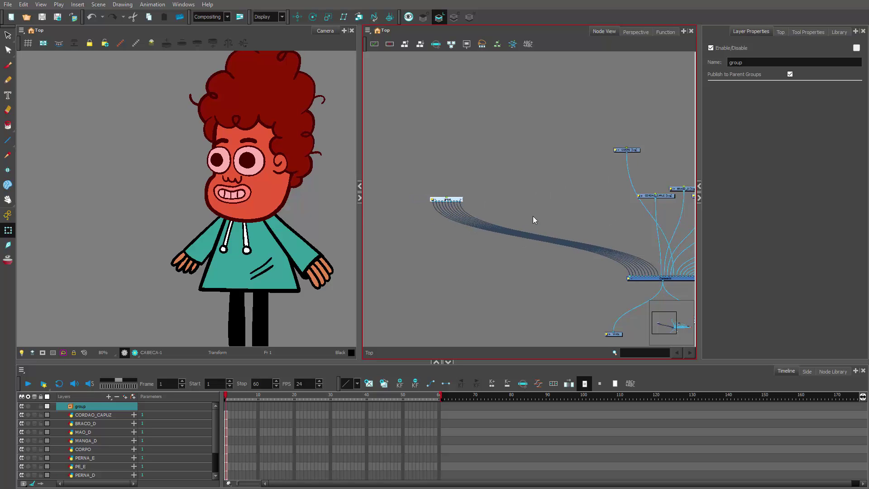
pyautogui.hotkey('ctrl', 'shift', 'g')
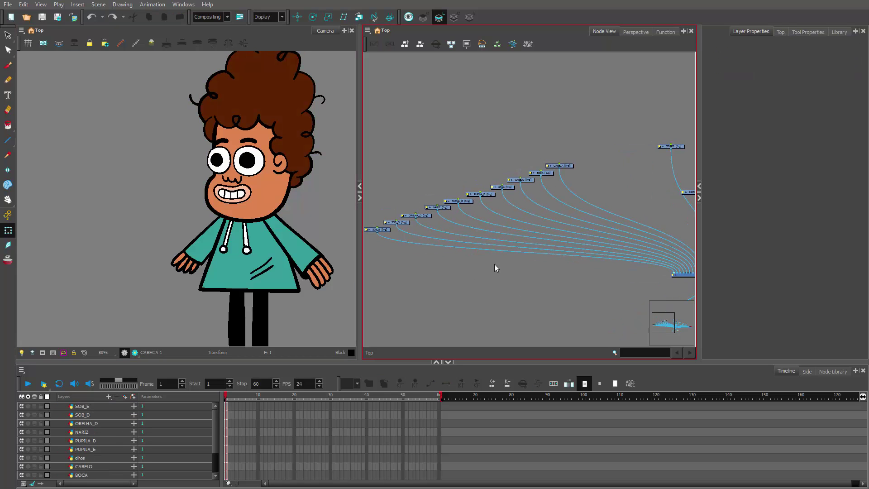
# Select the BRACO_D, MAO_D and MANGA_D arm drawings and move their nodes up, apart from the others.
pyautogui.moveTo(495, 265); pyautogui.dragTo(507, 273)
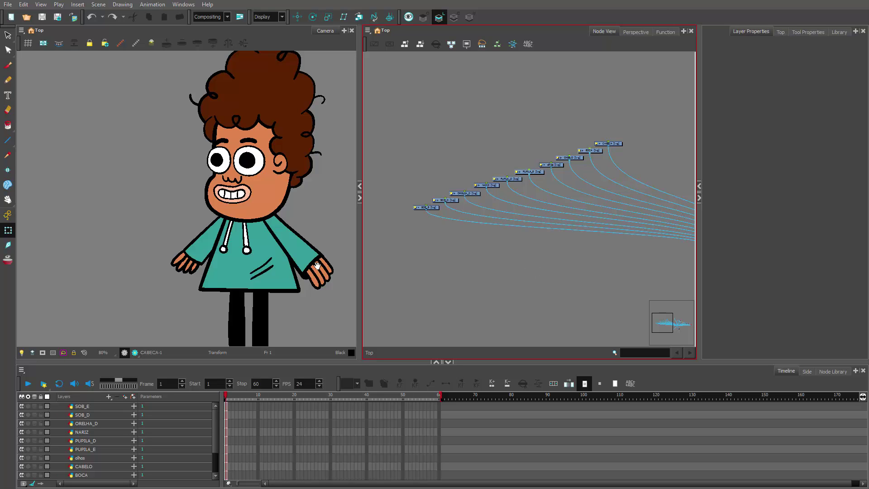
pyautogui.moveTo(318, 266); pyautogui.dragTo(243, 261)
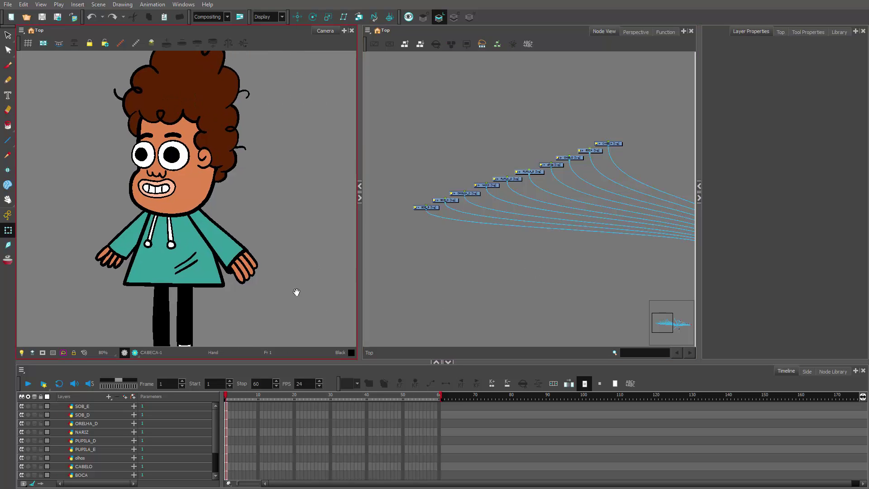
pyautogui.moveTo(296, 293); pyautogui.dragTo(270, 248)
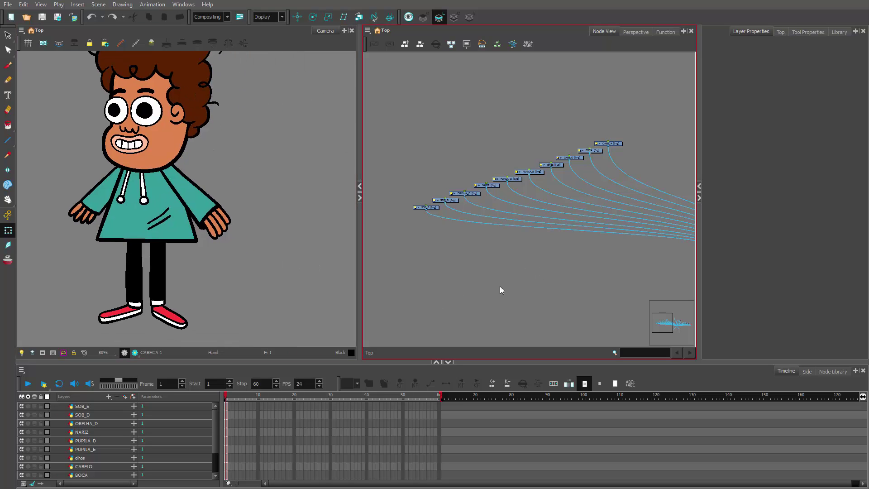
pyautogui.moveTo(545, 238); pyautogui.dragTo(485, 258)
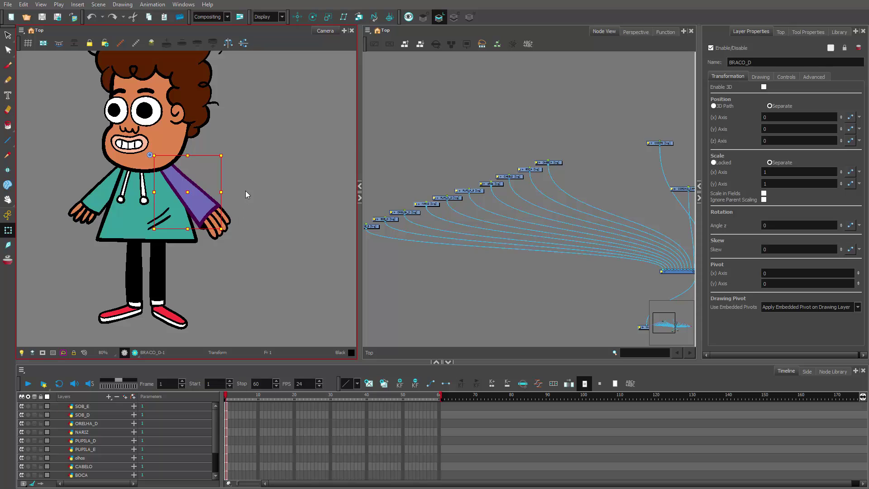
pyautogui.moveTo(245, 191)
pyautogui.mouseDown()
pyautogui.moveTo(213, 240)
pyautogui.moveTo(249, 208)
pyautogui.mouseUp()
pyautogui.moveTo(555, 257)
pyautogui.mouseDown()
pyautogui.moveTo(371, 256)
pyautogui.moveTo(505, 278)
pyautogui.mouseUp()
pyautogui.moveTo(528, 210); pyautogui.dragTo(578, 138)
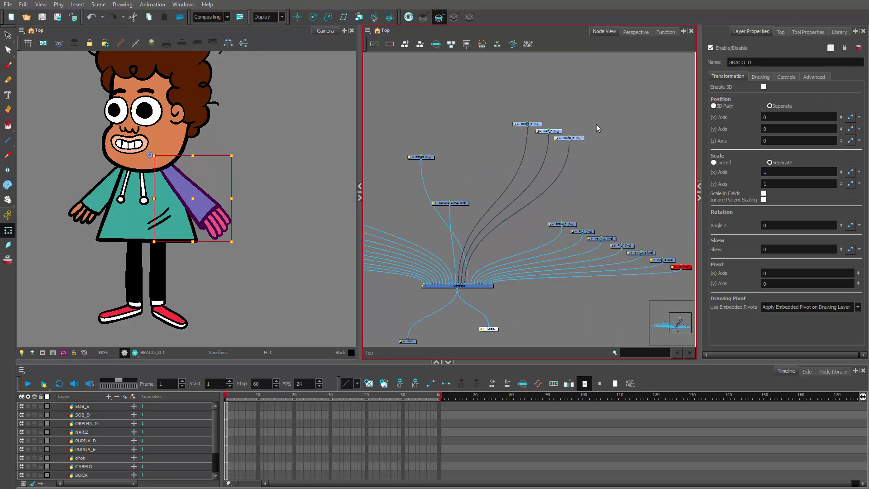
# Reselect the three BRACO_D, MAO_D and MANGA_D nodes as a block and raise them farther from the leg nodes.
pyautogui.moveTo(601, 97); pyautogui.dragTo(553, 145)
pyautogui.moveTo(599, 180); pyautogui.dragTo(618, 187)
pyautogui.moveTo(617, 171); pyautogui.dragTo(534, 113)
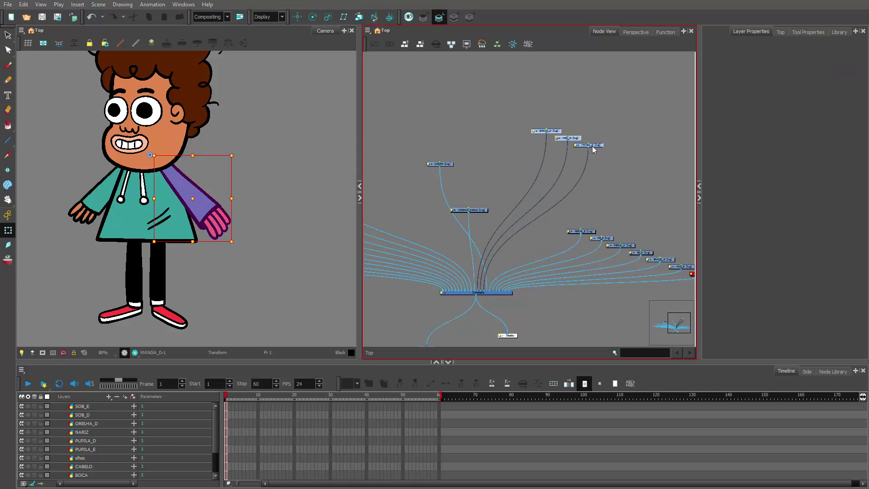
pyautogui.moveTo(594, 145); pyautogui.dragTo(612, 89)
pyautogui.moveTo(612, 133); pyautogui.dragTo(691, 117)
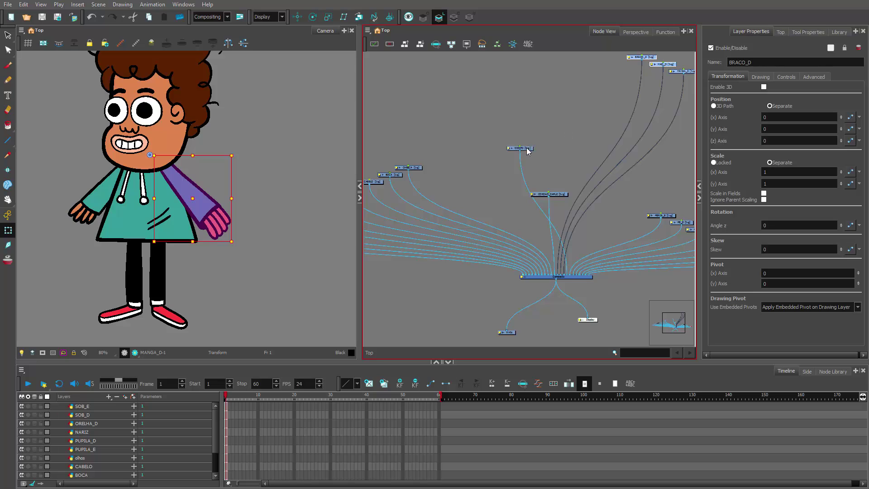
# Line up CORPO above CORDAO_CAPUZ over the Composite and bring the BRACO_D, MAO_D and MANGA_D nodes closer beside them.
pyautogui.moveTo(528, 149); pyautogui.dragTo(564, 142)
pyautogui.moveTo(575, 148); pyautogui.dragTo(510, 162)
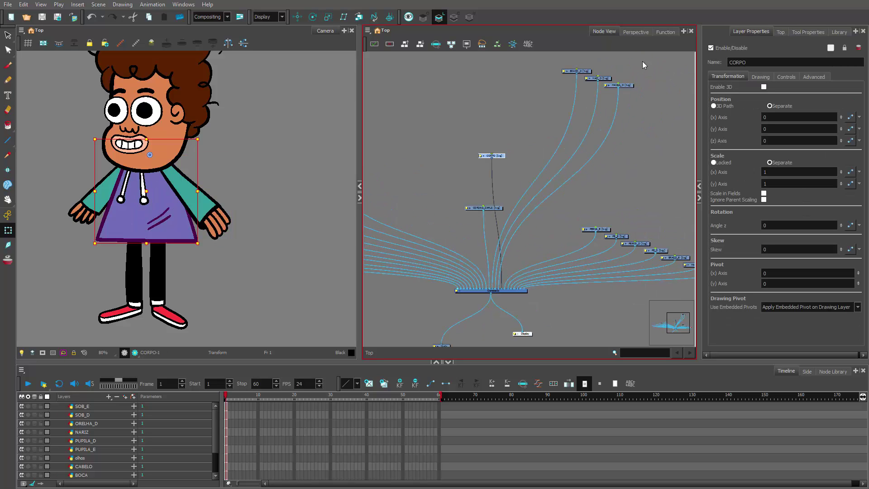
pyautogui.moveTo(642, 61); pyautogui.dragTo(568, 94)
pyautogui.moveTo(627, 86); pyautogui.dragTo(647, 112)
pyautogui.moveTo(491, 208); pyautogui.dragTo(497, 176)
# Select the other arm with its MAO_E hand and move its two nodes to the opposite side of CORPO.
pyautogui.moveTo(650, 240); pyautogui.dragTo(527, 168)
pyautogui.moveTo(65, 228); pyautogui.dragTo(90, 201)
pyautogui.click(585, 195)
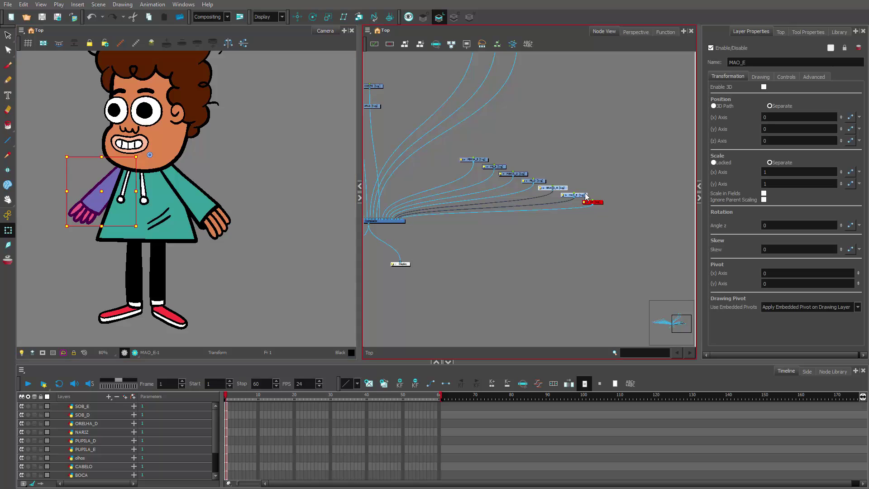
pyautogui.moveTo(584, 195); pyautogui.dragTo(633, 109)
pyautogui.moveTo(635, 170); pyautogui.dragTo(695, 218)
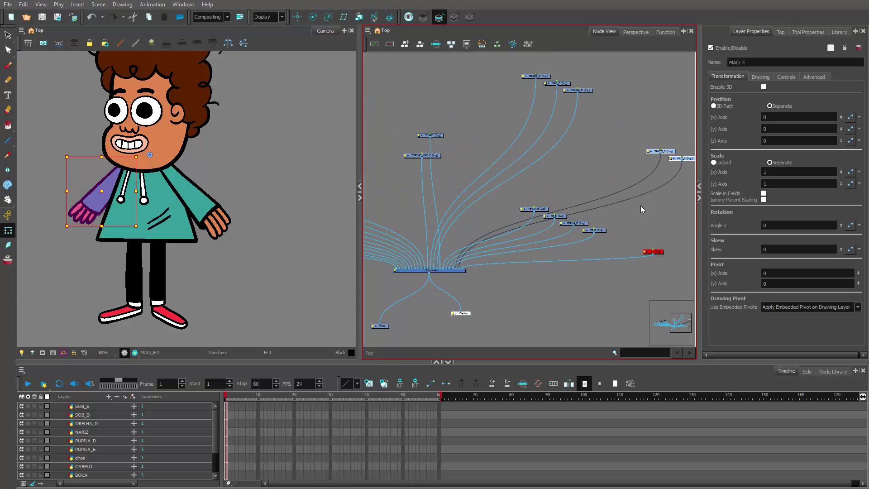
pyautogui.scroll(-5, 640, 207)
pyautogui.moveTo(674, 186); pyautogui.dragTo(420, 132)
# Move the three BRACO_D arm nodes nearer to CORPO and CORDAO_CAPUZ, and raise both arm sets and these nodes together.
pyautogui.moveTo(510, 162); pyautogui.dragTo(571, 163)
pyautogui.moveTo(648, 105); pyautogui.dragTo(611, 151)
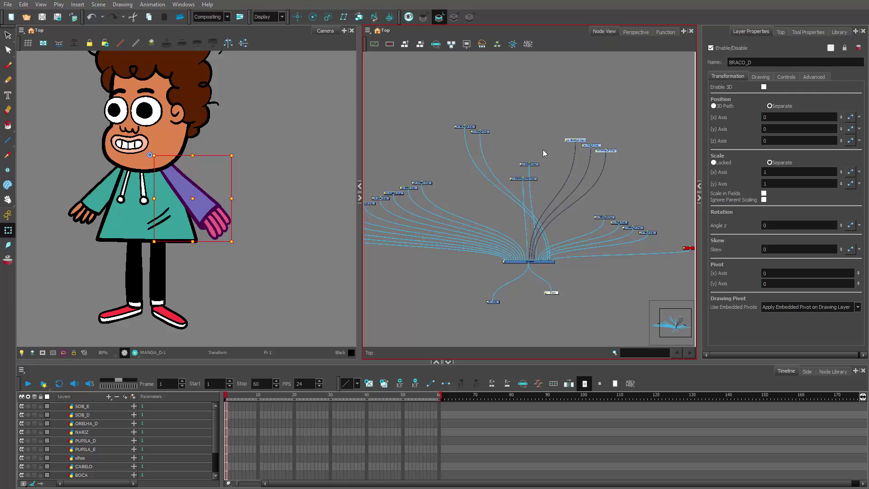
pyautogui.moveTo(543, 149); pyautogui.dragTo(537, 177)
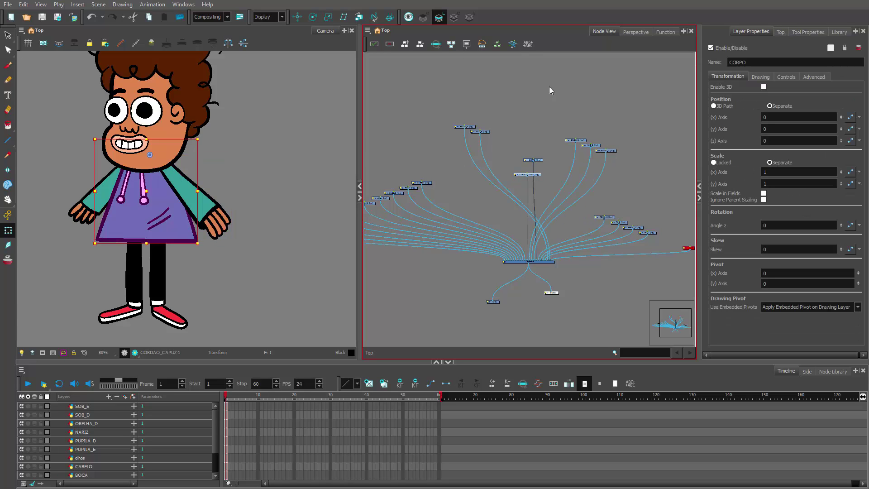
pyautogui.moveTo(627, 95); pyautogui.dragTo(450, 182)
pyautogui.moveTo(538, 159); pyautogui.dragTo(540, 108)
# Fine-tune the positions of the two arm node sets so they sit at similar heights on either side of CORPO.
pyautogui.click(537, 139)
pyautogui.click(534, 135)
pyautogui.moveTo(487, 78); pyautogui.dragTo(483, 121)
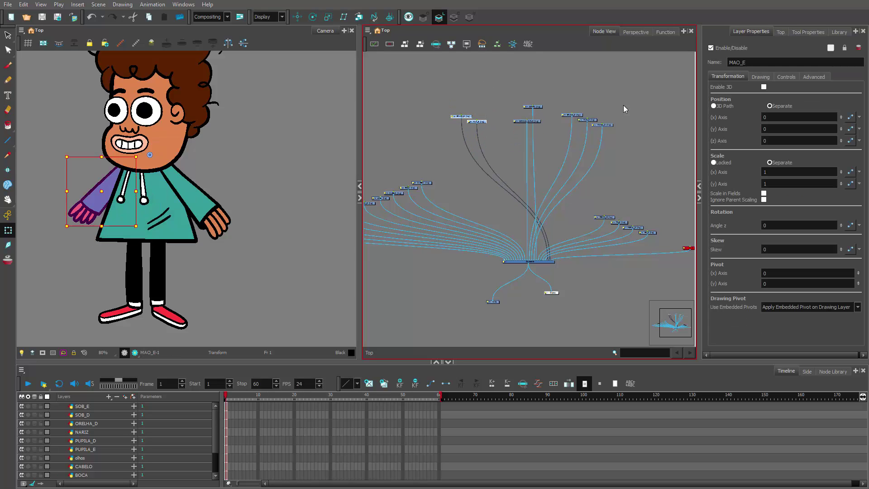
pyautogui.moveTo(621, 97); pyautogui.dragTo(565, 138)
pyautogui.moveTo(587, 120); pyautogui.dragTo(594, 126)
# Select all the head nodes as a set and shift them farther left of the arm and body nodes.
pyautogui.moveTo(475, 198); pyautogui.dragTo(568, 175)
pyautogui.moveTo(532, 141); pyautogui.dragTo(370, 214)
pyautogui.moveTo(521, 161); pyautogui.dragTo(582, 29)
pyautogui.moveTo(601, 120); pyautogui.dragTo(547, 225)
pyautogui.moveTo(516, 136); pyautogui.dragTo(417, 268)
pyautogui.moveTo(594, 229); pyautogui.dragTo(508, 151)
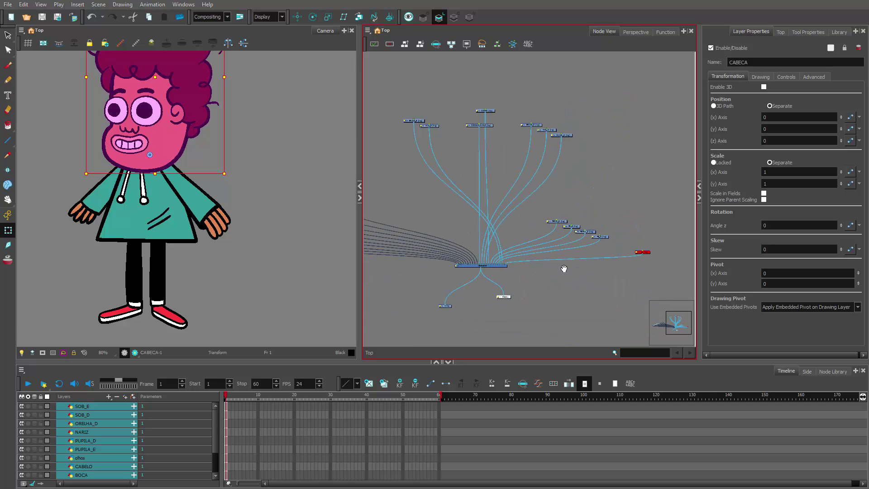
# Try moving the BRACO_D arm away from the body on its own, and undo the move.
pyautogui.moveTo(564, 269); pyautogui.dragTo(617, 236)
pyautogui.click(287, 303)
pyautogui.click(224, 211)
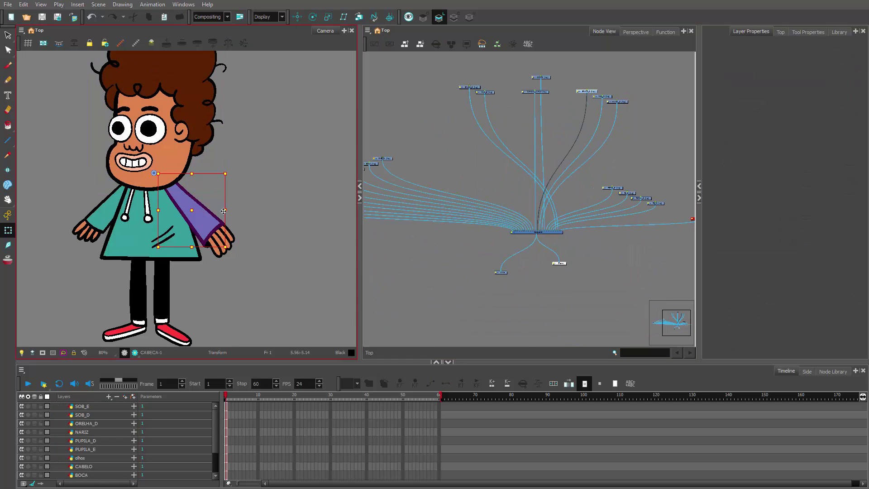
pyautogui.moveTo(224, 211); pyautogui.dragTo(319, 149)
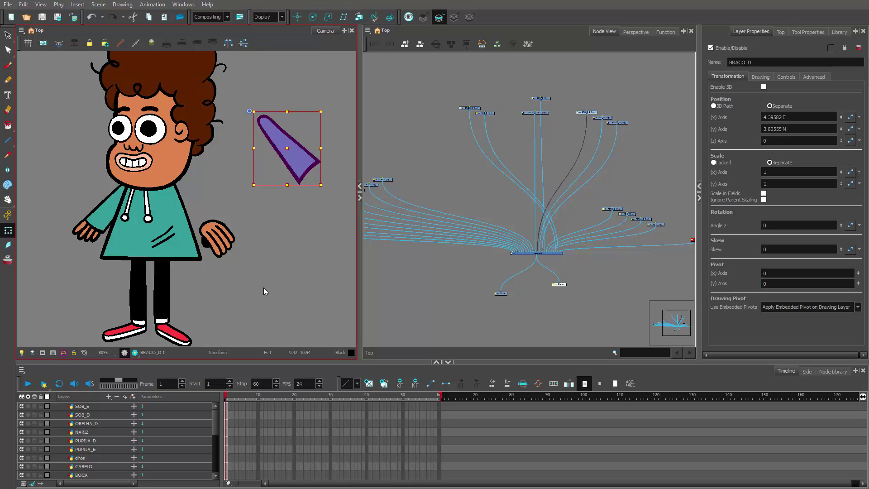
pyautogui.hotkey('ctrl', 'z')
# Try moving the MAO_D hand away from its sleeve, select the MANGA_D cuff, and undo the hand move.
pyautogui.click(222, 238)
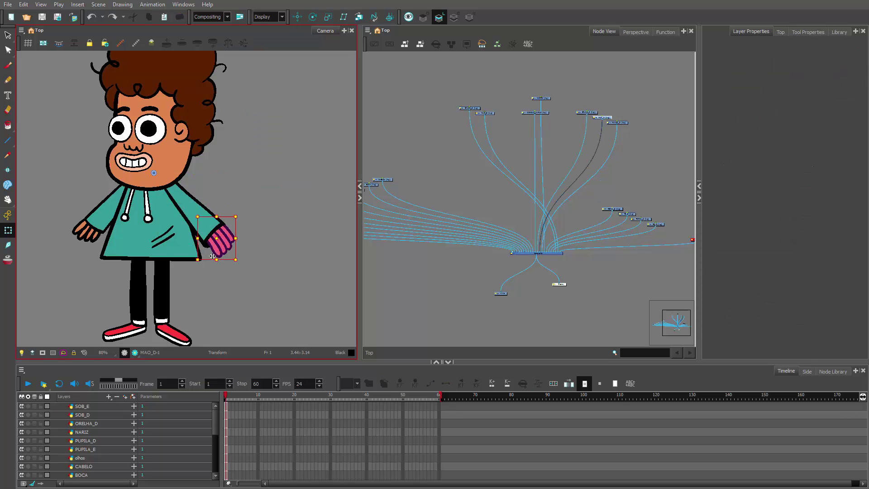
pyautogui.moveTo(222, 237); pyautogui.dragTo(239, 219)
pyautogui.click(219, 238)
pyautogui.hotkey('ctrl', 'z')
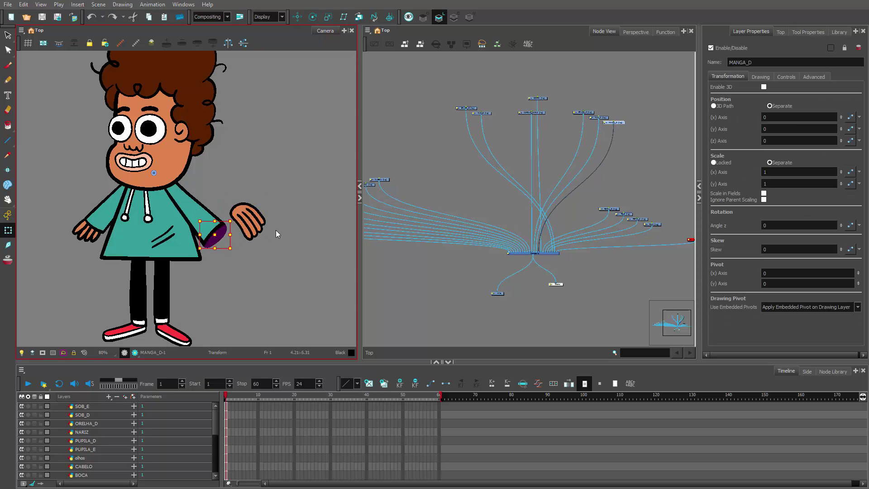
pyautogui.hotkey('ctrl', 'z')
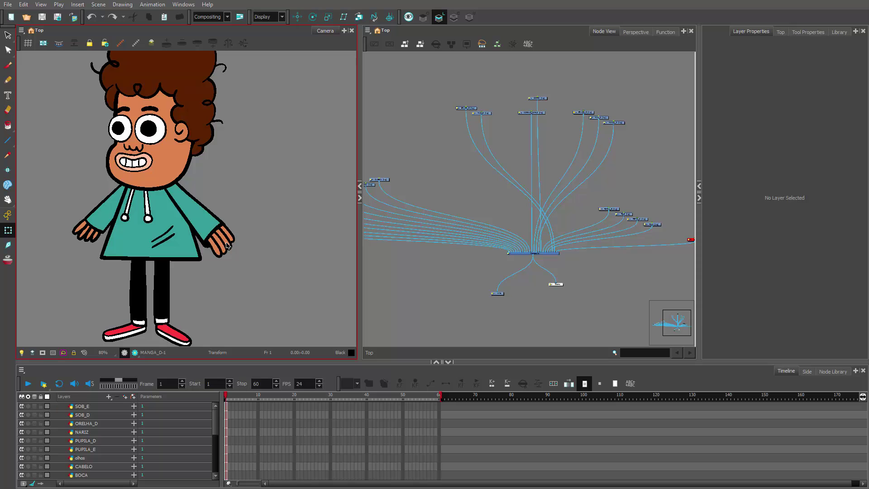
# Select the MAO_D hand on the character and enlarge the Timeline so its layer shows in the list.
pyautogui.click(227, 242)
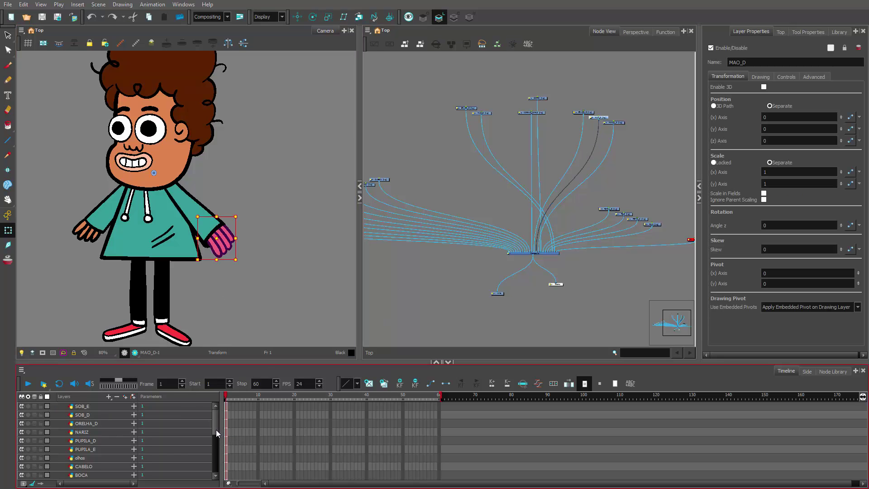
pyautogui.scroll(-2, 216, 430)
pyautogui.moveTo(266, 365); pyautogui.dragTo(272, 272)
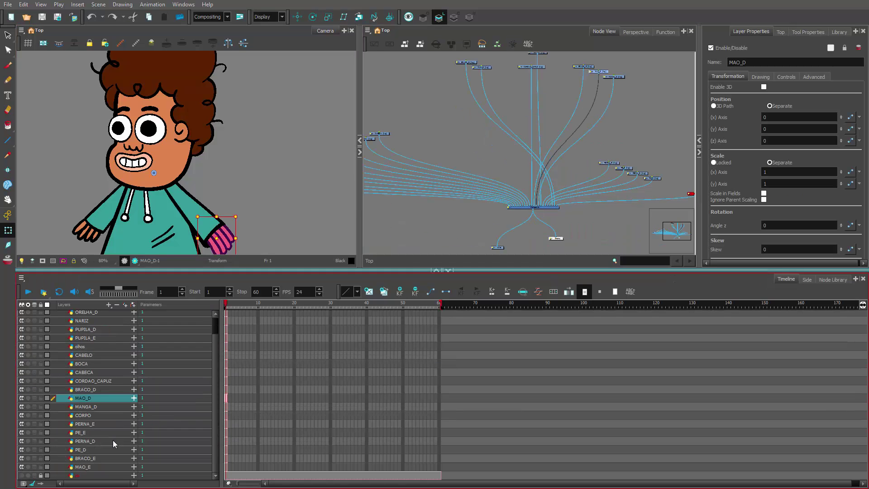
# Examine which artwork the BRACO_D, MAO_D, MANGA_D and CORPO layers hold by selecting them in the Timeline.
pyautogui.click(103, 408)
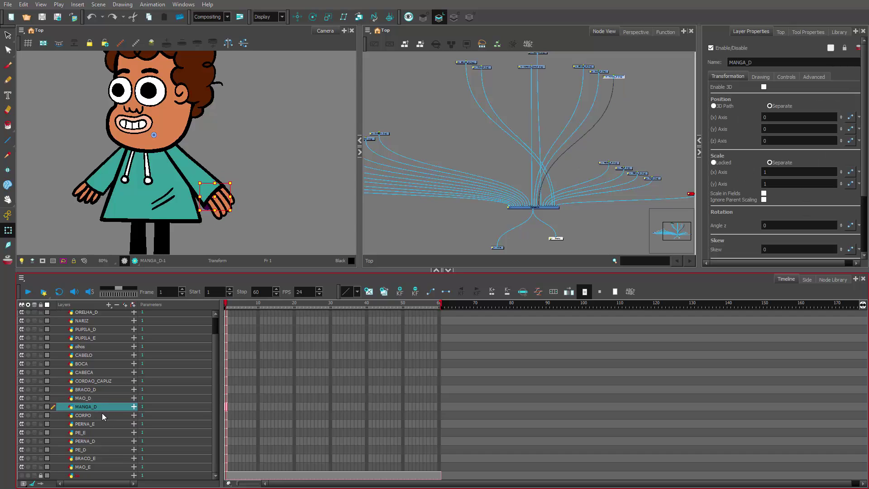
pyautogui.click(241, 200)
pyautogui.click(222, 202)
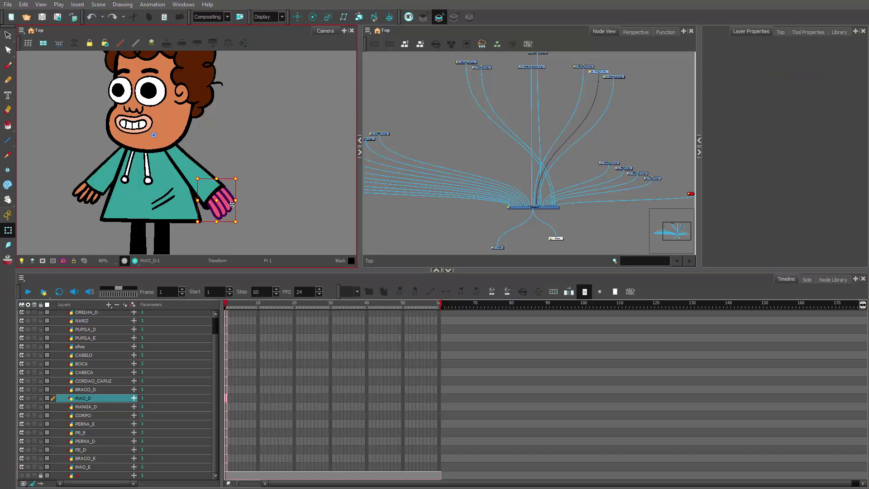
pyautogui.click(93, 391)
pyautogui.click(92, 407)
pyautogui.keyDown('shift'); pyautogui.click(91, 390); pyautogui.keyUp('shift')
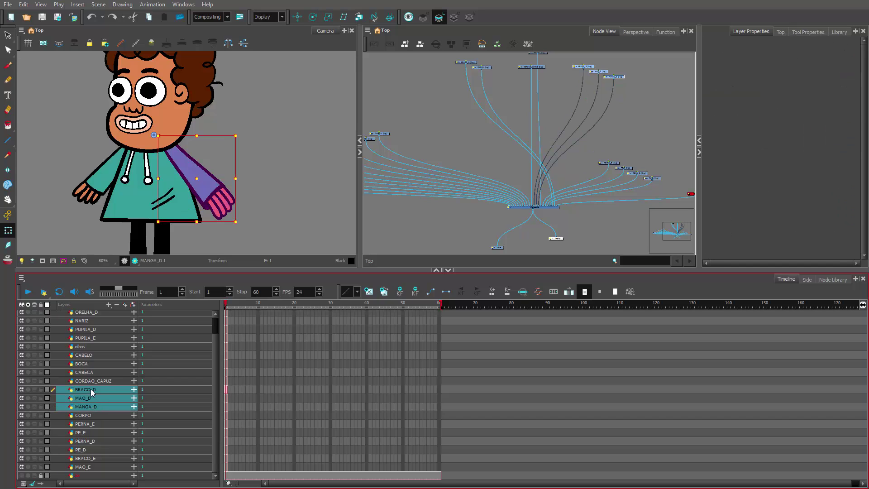
pyautogui.click(95, 415)
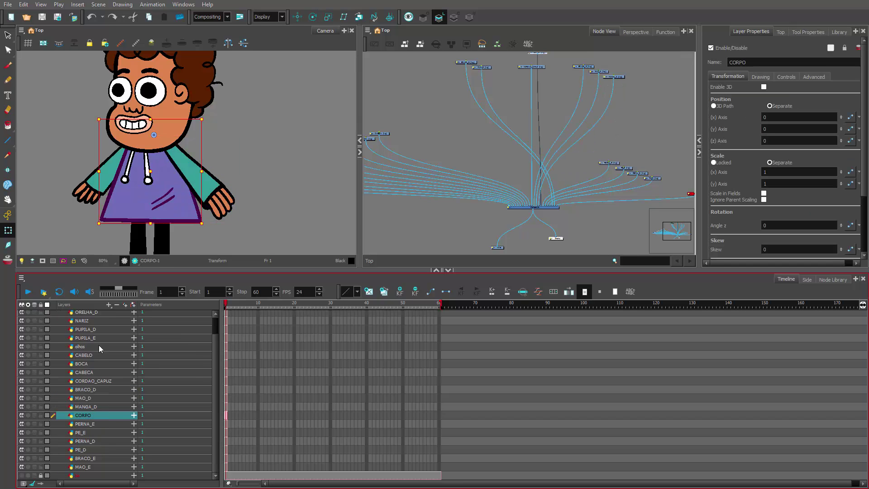
# Parent the MAO_D and MANGA_D layers to BRACO_D in the Timeline.
pyautogui.click(88, 398)
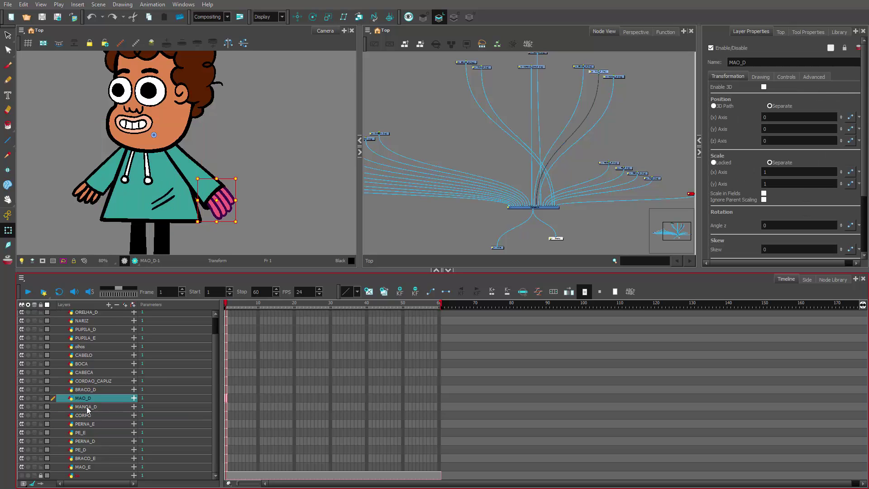
pyautogui.keyDown('shift'); pyautogui.click(89, 407); pyautogui.keyUp('shift')
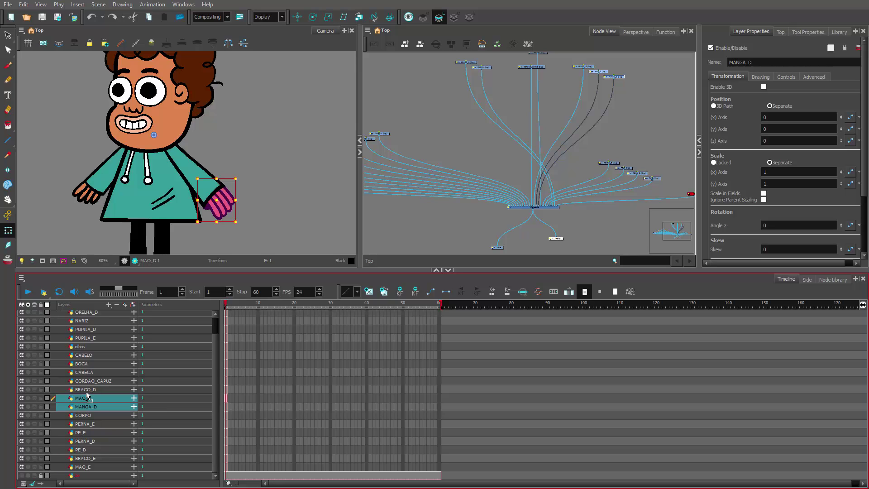
pyautogui.moveTo(87, 396); pyautogui.dragTo(83, 390)
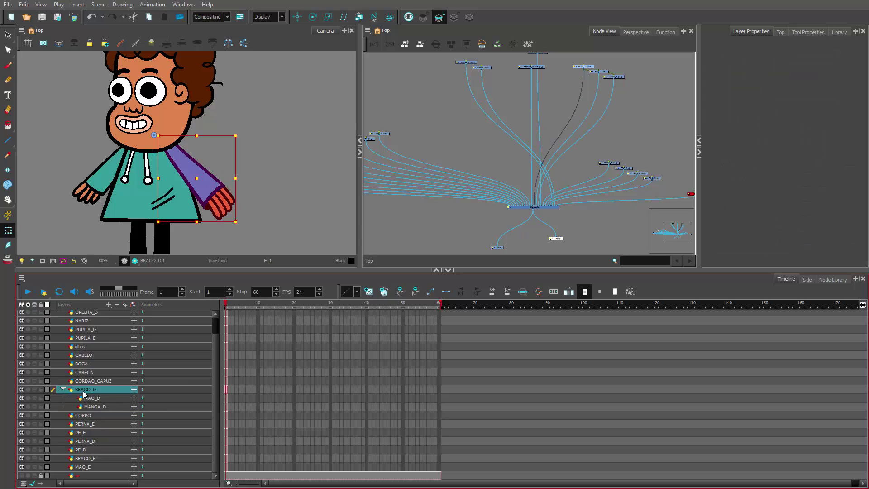
# Collapse and expand the BRACO_D layer in the Timeline to check its child layers.
pyautogui.click(63, 390)
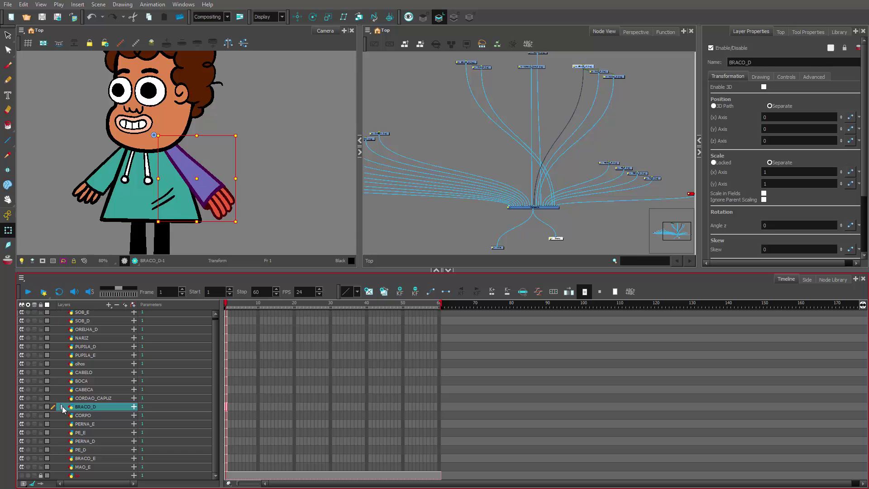
pyautogui.click(63, 407)
pyautogui.click(97, 421)
pyautogui.click(94, 407)
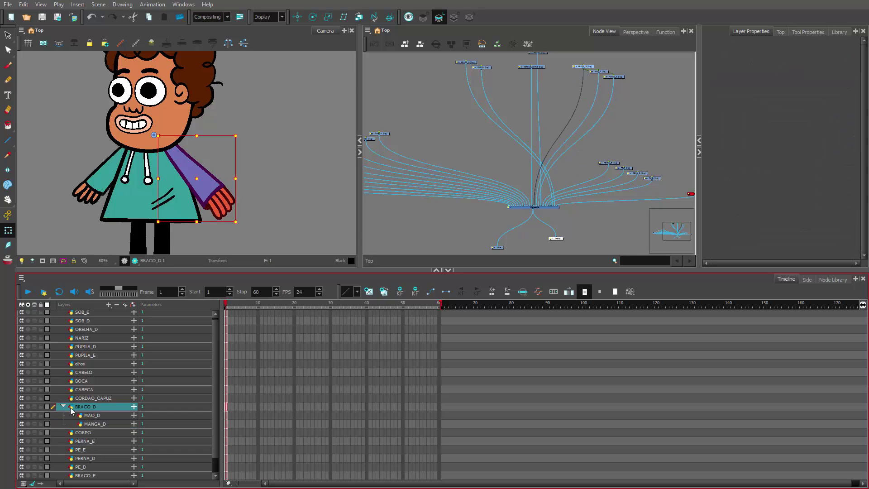
pyautogui.click(63, 406)
pyautogui.click(63, 407)
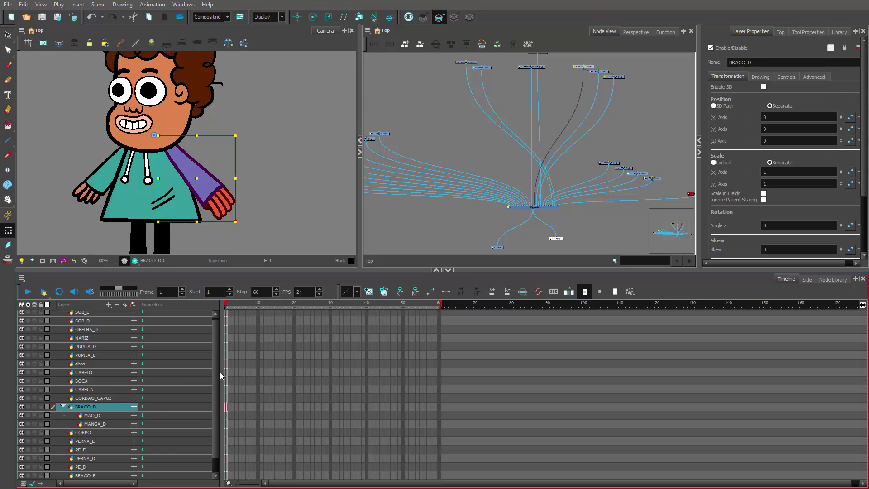
# Expand the Node View to fill the workspace and raise the BRACO_D node above MAO_D and MANGA_D.
pyautogui.moveTo(639, 120); pyautogui.dragTo(568, 187)
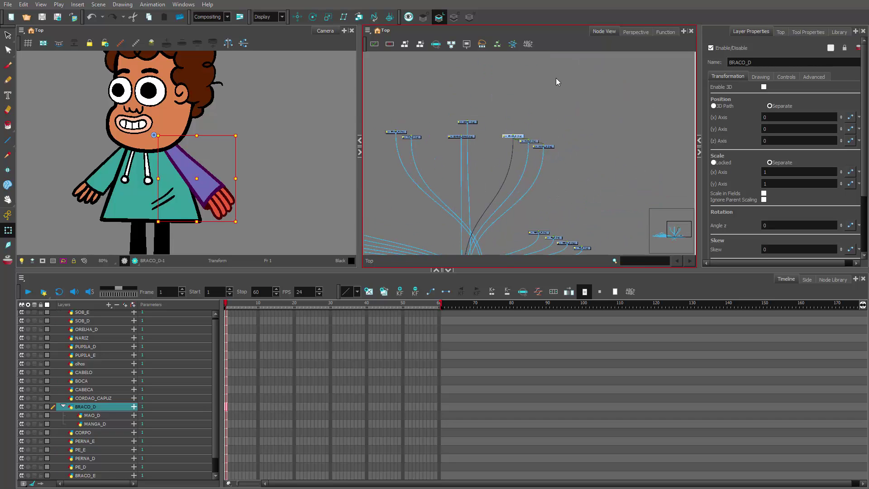
pyautogui.scroll(3, 559, 159)
pyautogui.press('`')
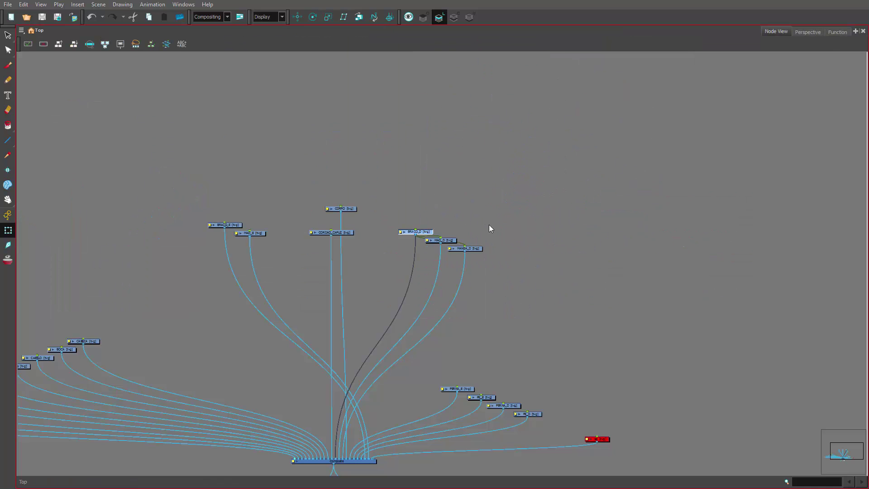
pyautogui.press('`')
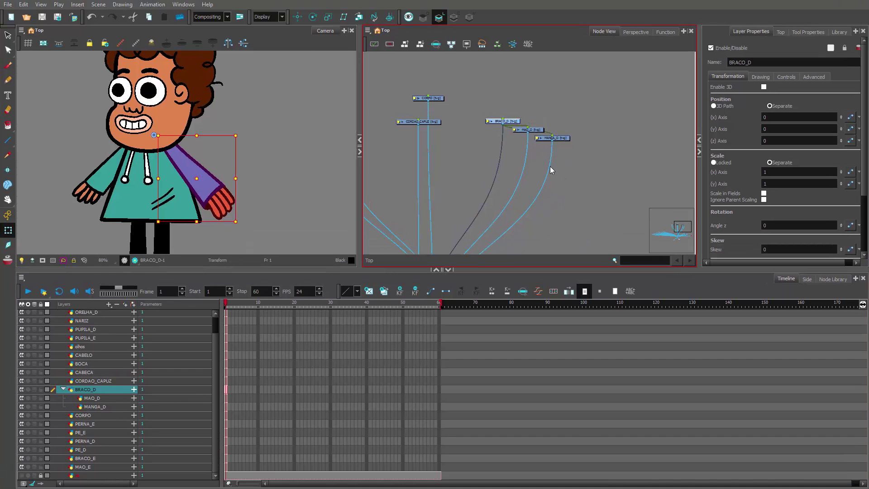
pyautogui.press('`')
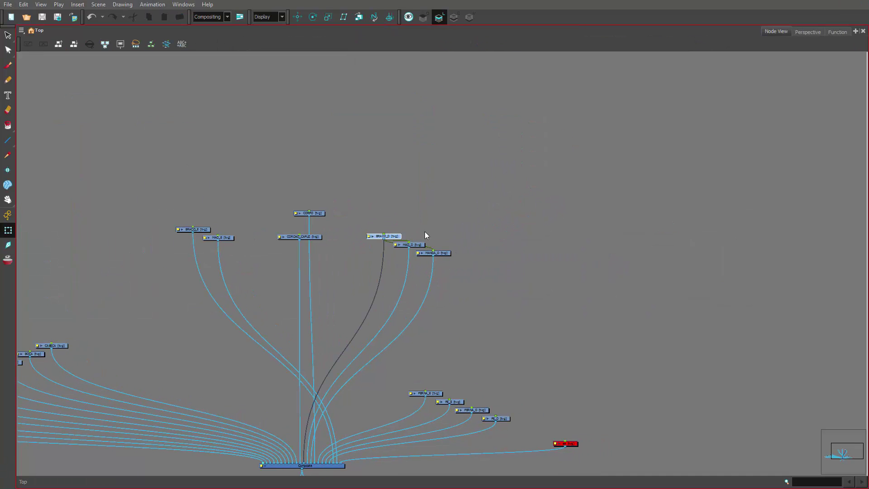
pyautogui.moveTo(393, 237); pyautogui.dragTo(385, 183)
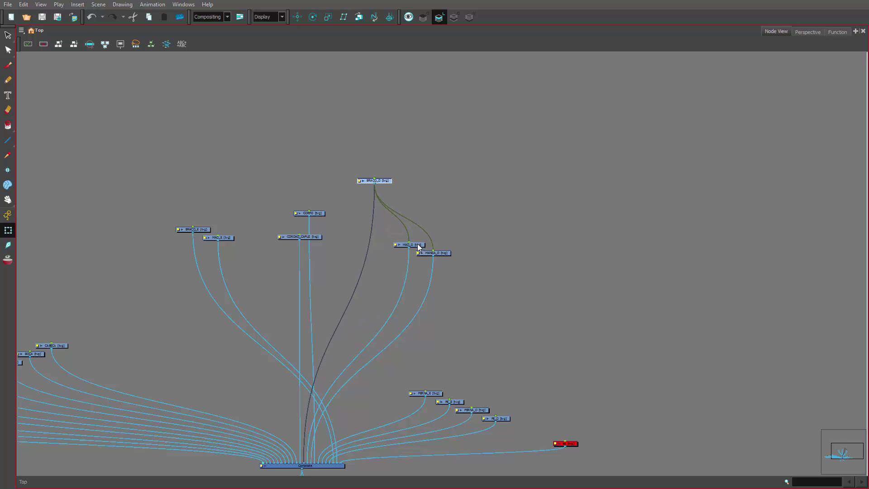
# Arrange the MAO_D and MANGA_D nodes side by side at similar heights below BRACO_D.
pyautogui.moveTo(419, 247); pyautogui.dragTo(450, 231)
pyautogui.scroll(2, 442, 239)
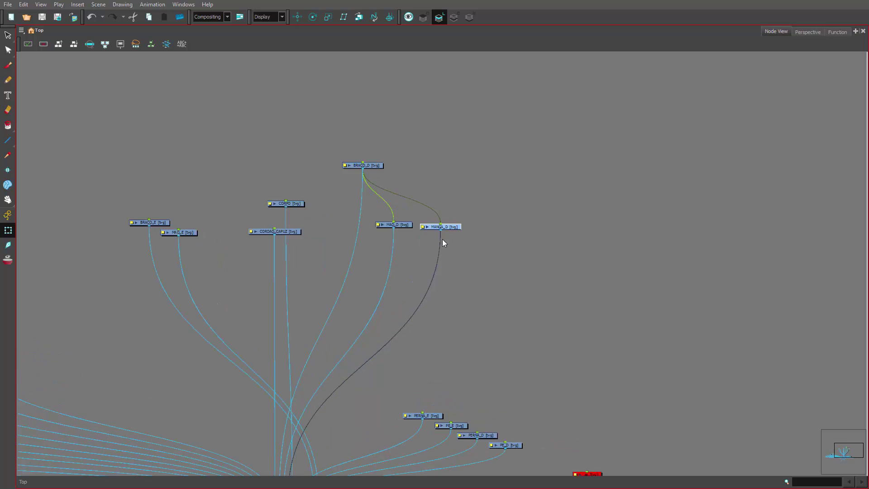
pyautogui.scroll(4, 443, 243)
pyautogui.click(381, 234)
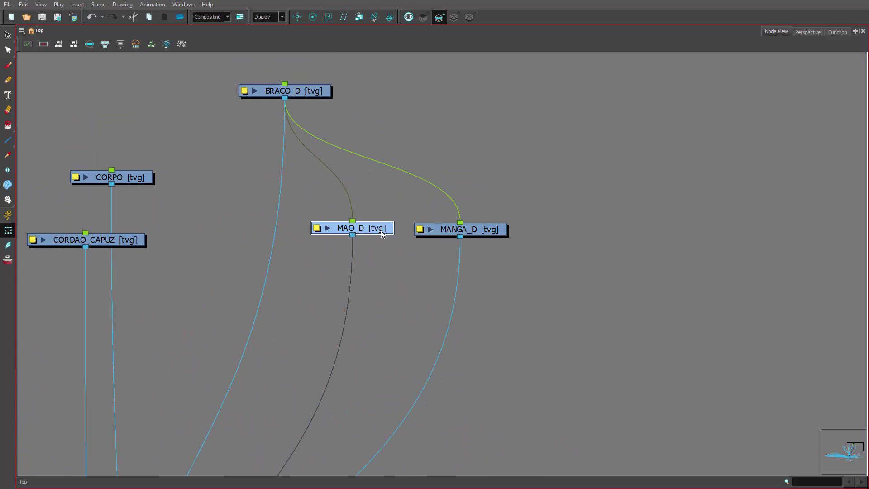
pyautogui.moveTo(382, 234); pyautogui.dragTo(384, 239)
pyautogui.moveTo(484, 233); pyautogui.dragTo(488, 243)
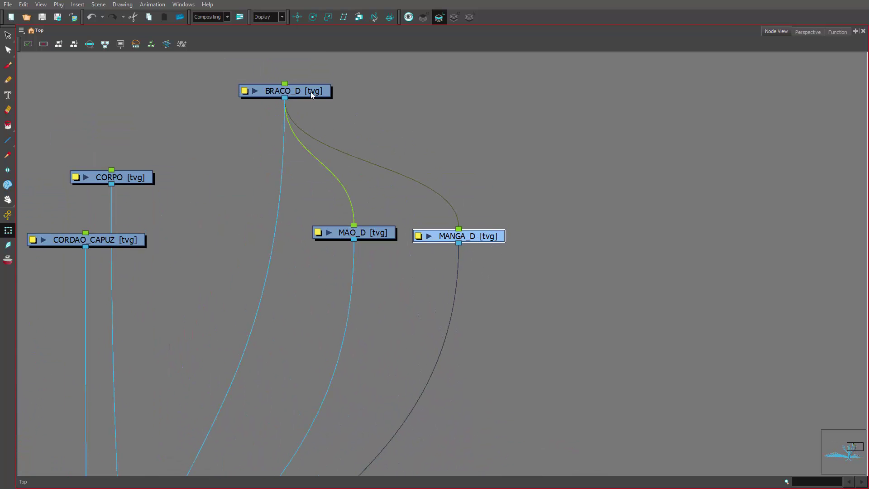
# Select the BRACO_D node and restore the layout with the Camera, Node View and Timeline all visible.
pyautogui.click(311, 92)
pyautogui.hotkey('ctrl', 'f')
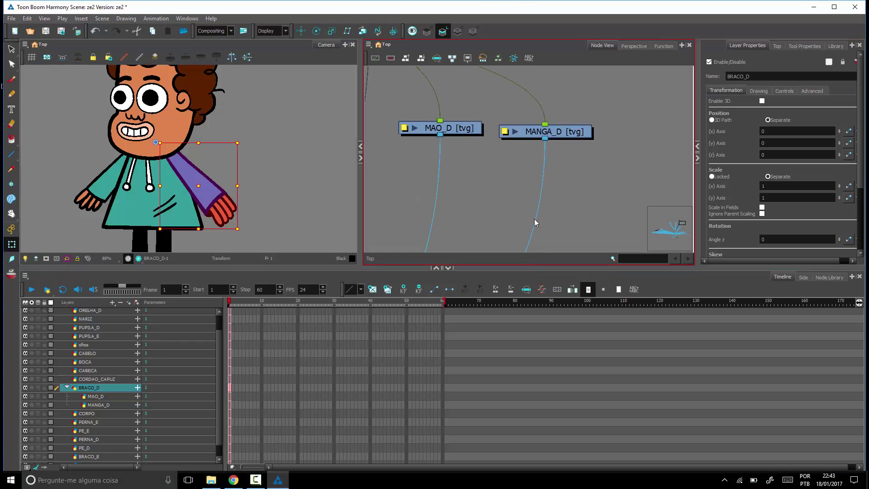
pyautogui.moveTo(533, 152); pyautogui.dragTo(584, 196)
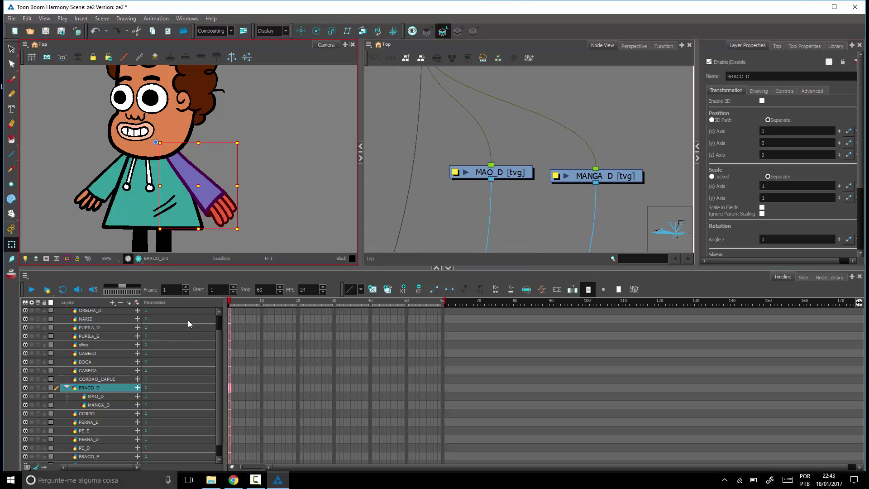
# Try moving the BRACO_D arm with its child hand and cuff away from the body, and undo a further change to it.
pyautogui.moveTo(188, 169); pyautogui.dragTo(265, 141)
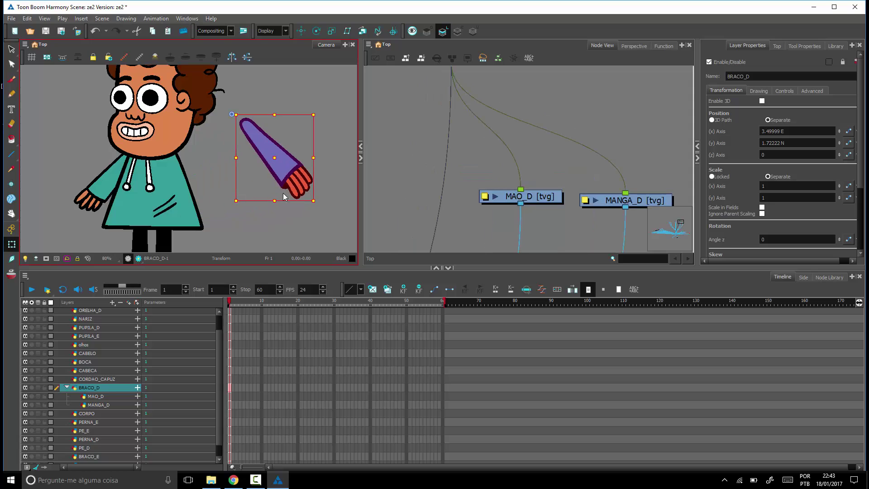
pyautogui.scroll(-1, 596, 225)
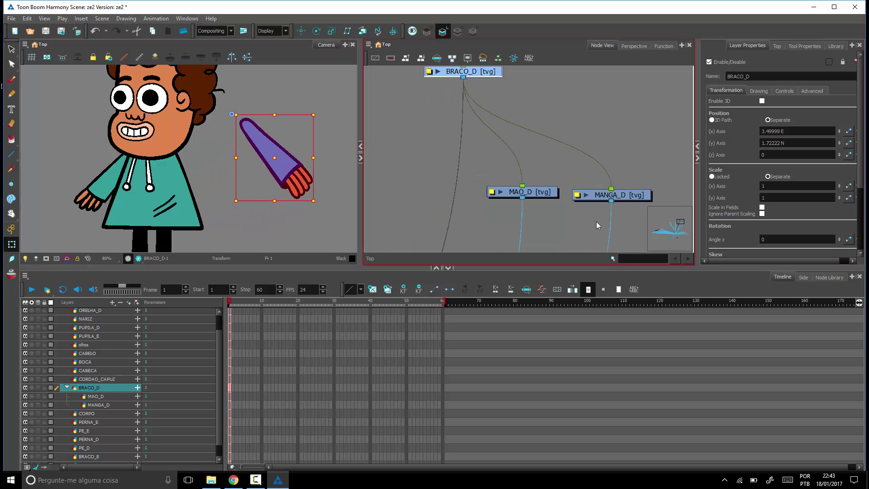
pyautogui.scroll(-1, 586, 171)
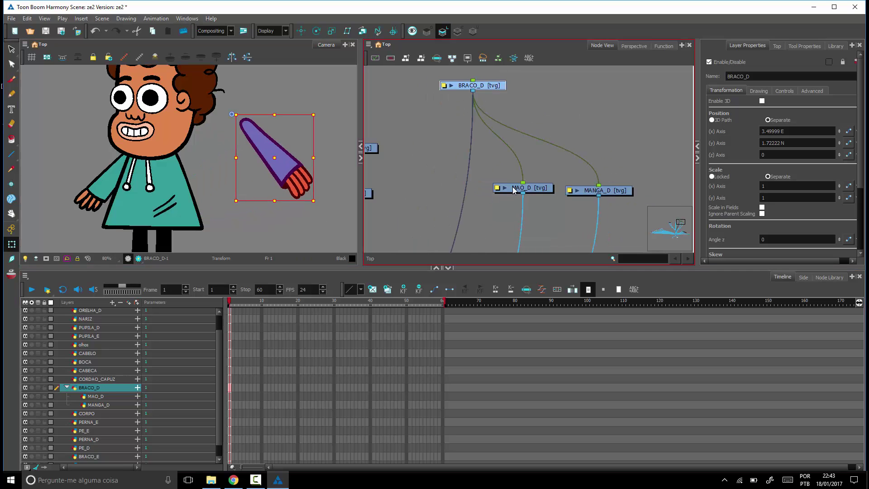
pyautogui.moveTo(318, 111); pyautogui.dragTo(313, 171)
pyautogui.hotkey('ctrl', 'z')
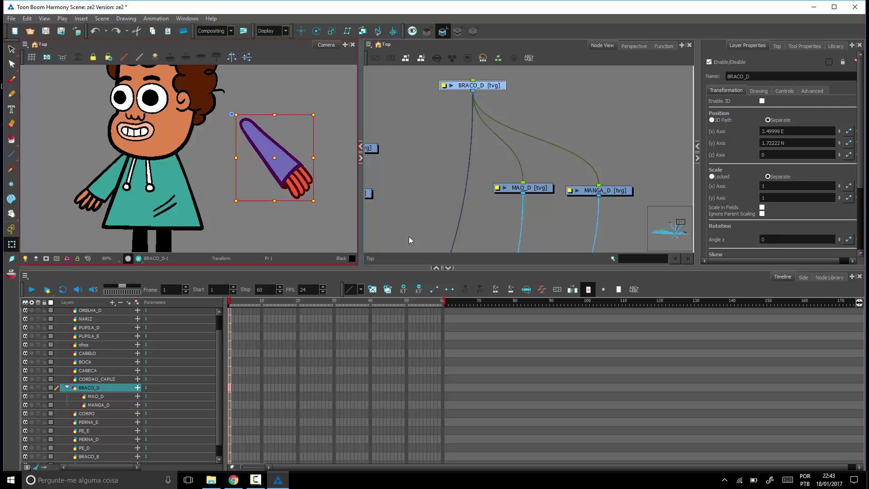
# Try disconnecting MANGA_D and MAO_D from BRACO_D, and undo the disconnections and the arm move.
pyautogui.moveTo(597, 173); pyautogui.dragTo(579, 152)
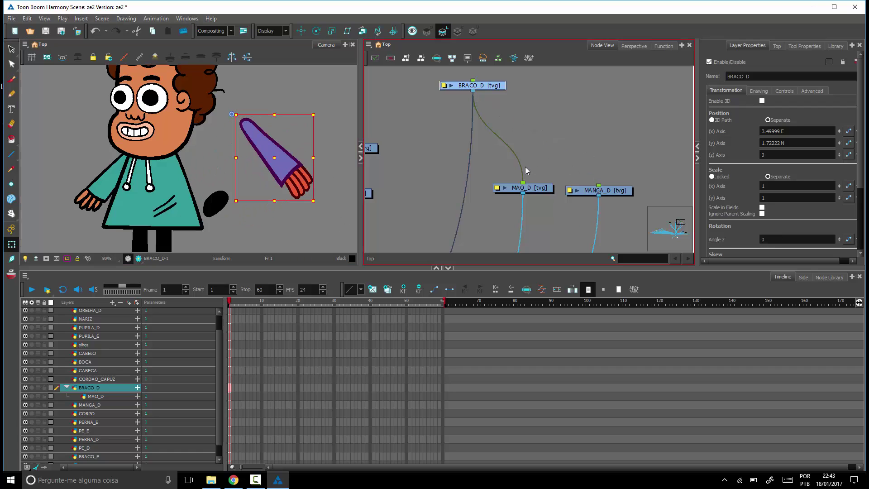
pyautogui.moveTo(523, 173); pyautogui.dragTo(541, 153)
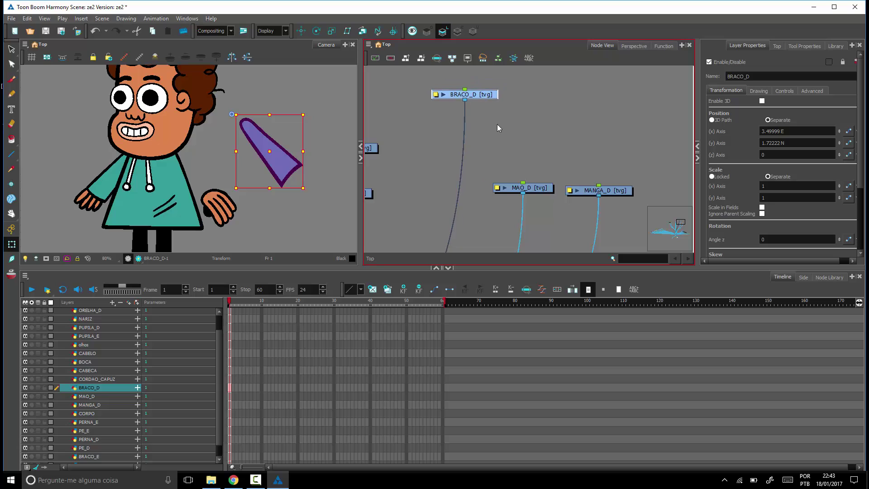
pyautogui.hotkey('ctrl', 'z')
pyautogui.hotkey('ctrl', 'z')
pyautogui.hotkey('ctrl', 'z')
pyautogui.click(546, 135)
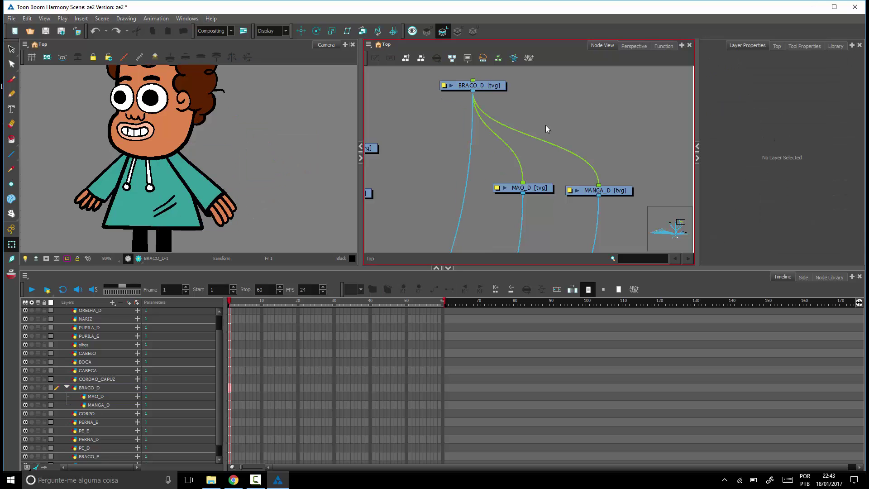
# Select the BRACO_D arm and enlarge the Camera and Node View areas, reducing the Timeline.
pyautogui.click(199, 183)
pyautogui.press('space')
pyautogui.moveTo(251, 183); pyautogui.dragTo(287, 182)
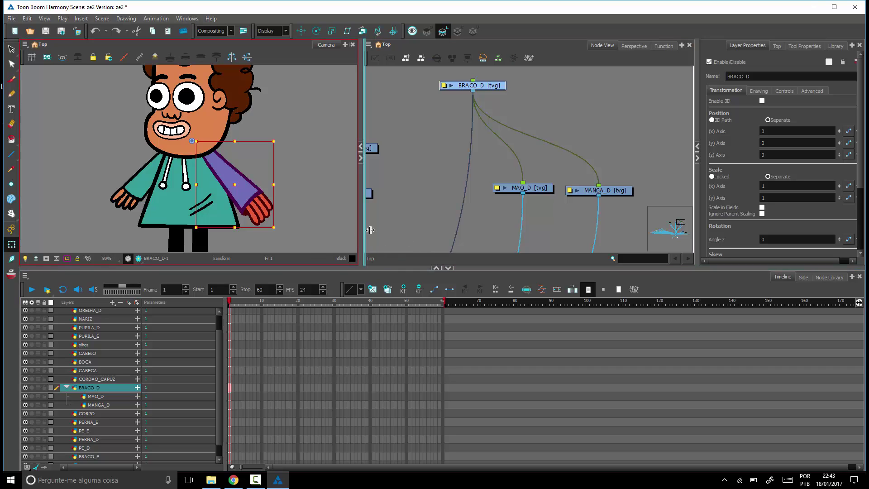
pyautogui.moveTo(360, 231); pyautogui.dragTo(479, 353)
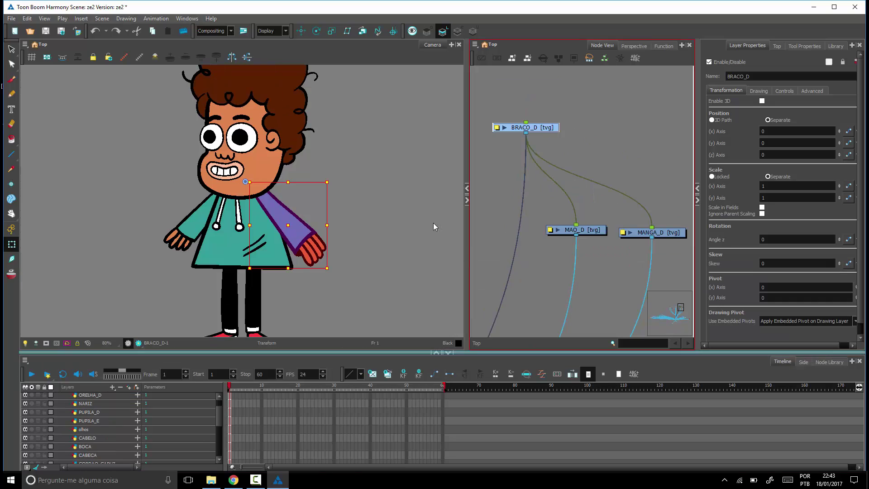
# Rotate the BRACO_D arm by about -1.3 degrees around a temporary pivot placed at its shoulder.
pyautogui.click(340, 239)
pyautogui.click(307, 245)
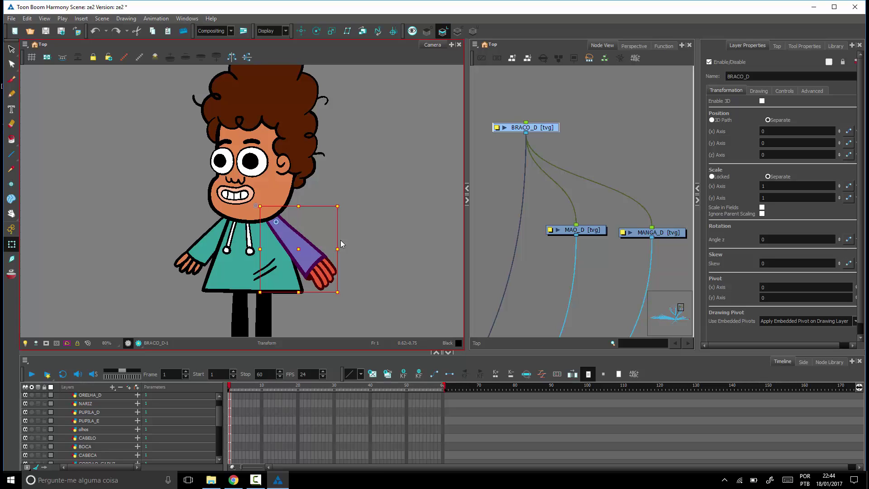
pyautogui.moveTo(345, 297)
pyautogui.mouseDown()
pyautogui.moveTo(360, 276)
pyautogui.moveTo(355, 290)
pyautogui.mouseUp()
pyautogui.click(391, 194)
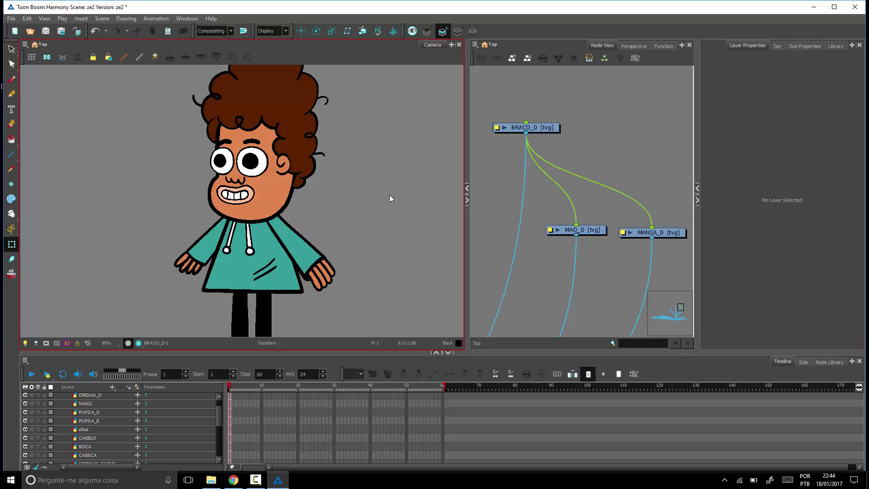
pyautogui.click(307, 232)
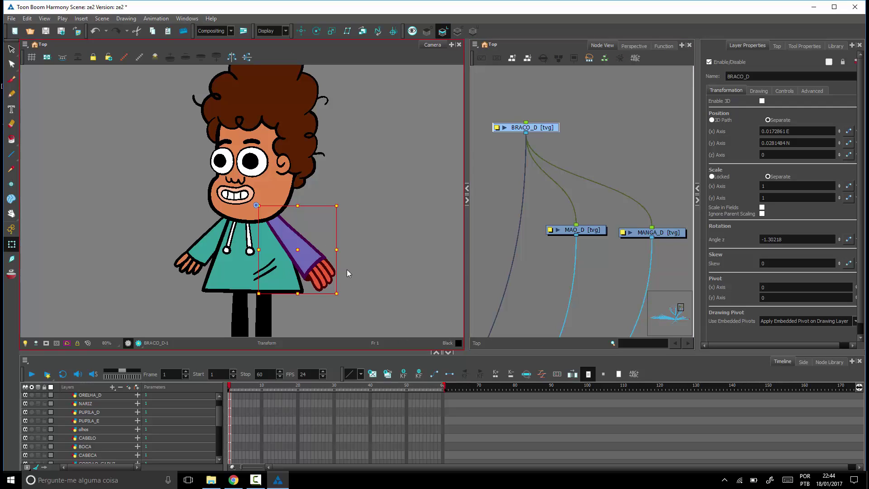
# Set the drawing pivot of BRACO_D near the shoulder with the Drawing Pivot tool and reselect the arm for transforming.
pyautogui.click(12, 185)
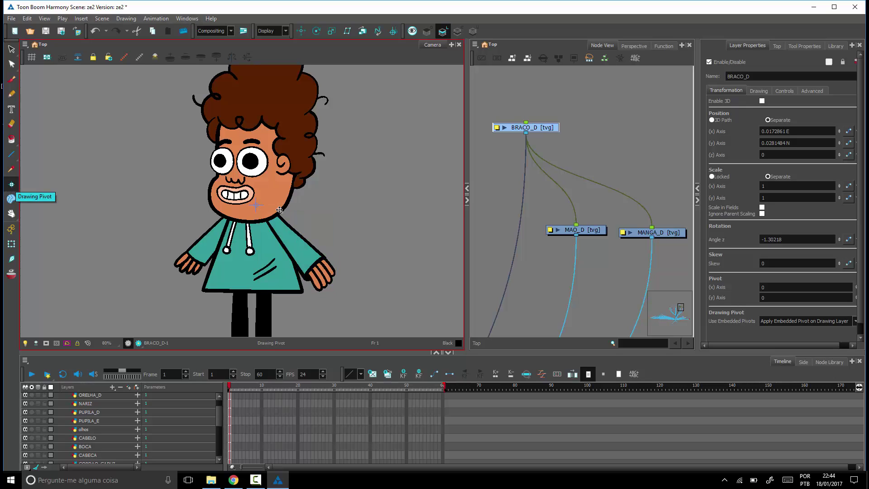
pyautogui.click(266, 211)
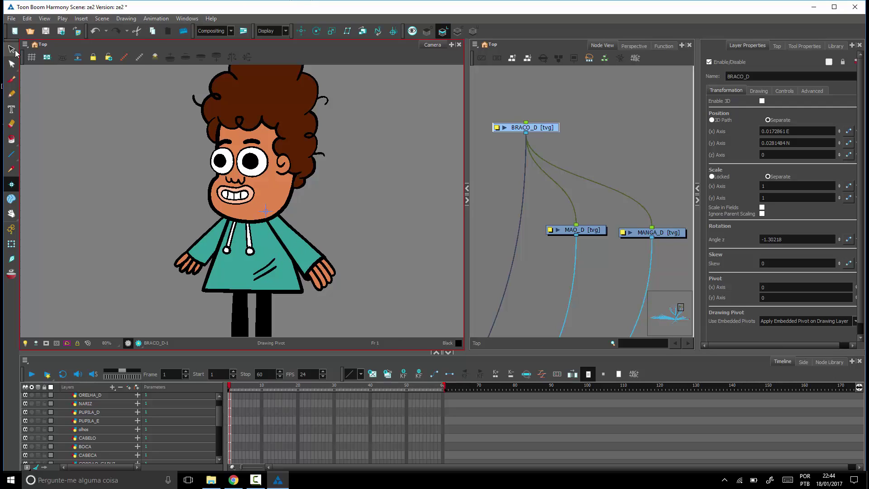
pyautogui.click(11, 244)
pyautogui.click(361, 225)
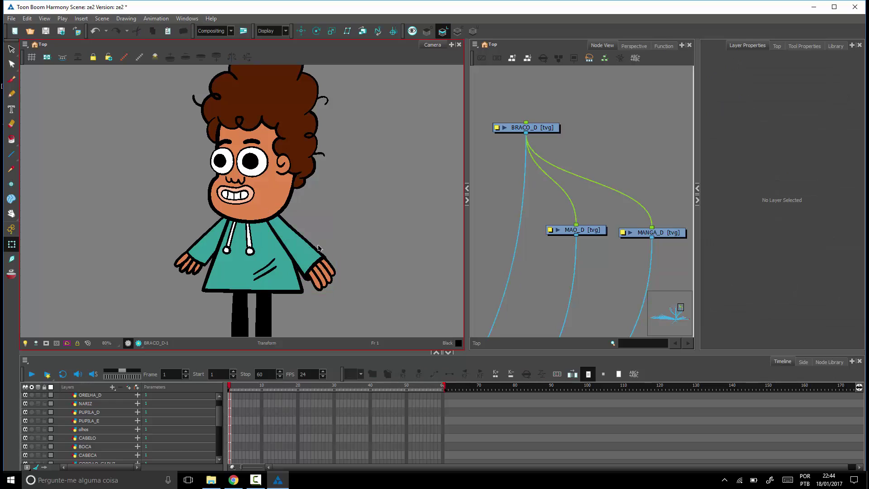
pyautogui.click(307, 248)
# Move the BRACO_D pivot slightly closer to the shoulder with Translate, to about 0.126 E and 0.052 S.
pyautogui.click(302, 31)
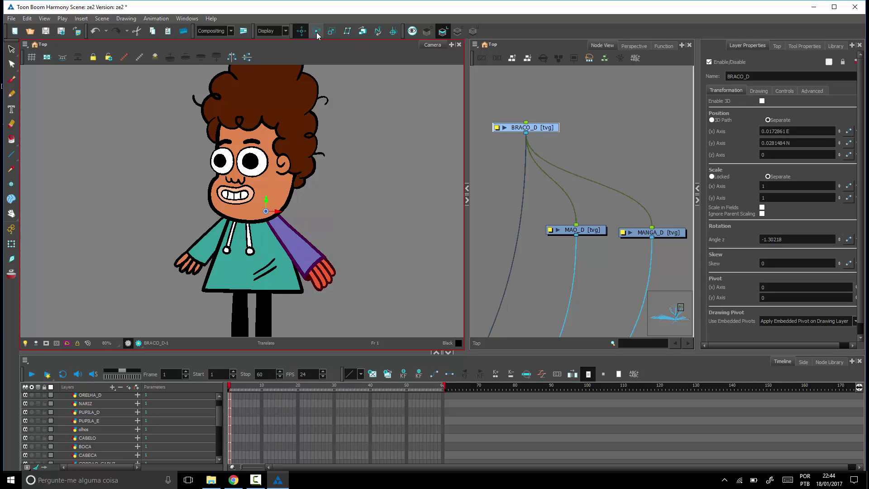
pyautogui.click(317, 31)
pyautogui.click(301, 31)
pyautogui.moveTo(266, 213); pyautogui.dragTo(269, 213)
# Add a Drawing view alongside the Camera view and show its Drawing View toolbar.
pyautogui.rightClick(405, 47)
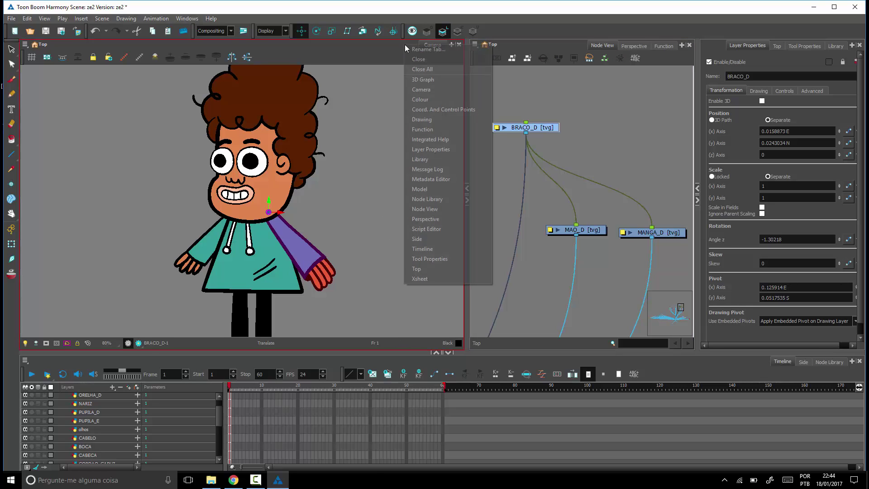
pyautogui.click(455, 119)
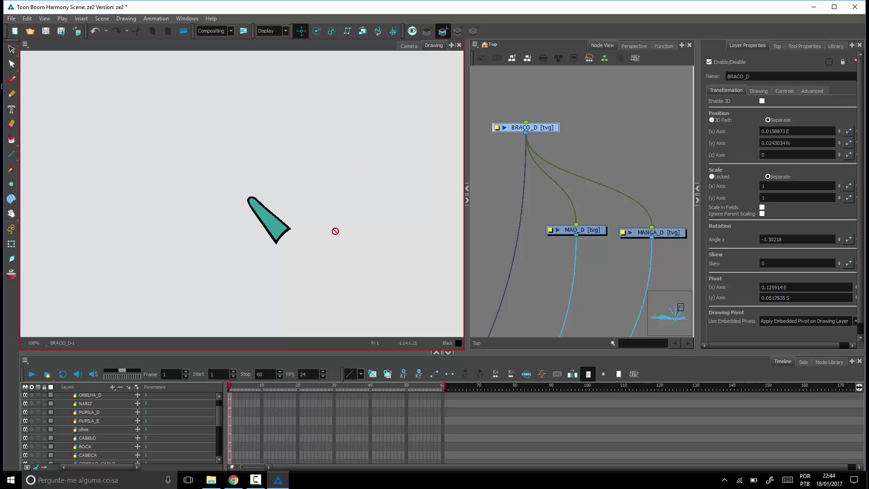
pyautogui.rightClick(312, 49)
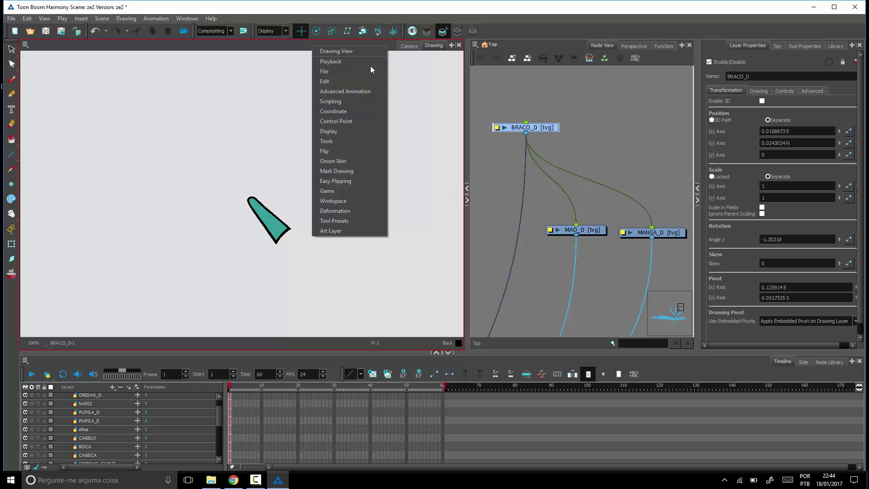
pyautogui.click(365, 53)
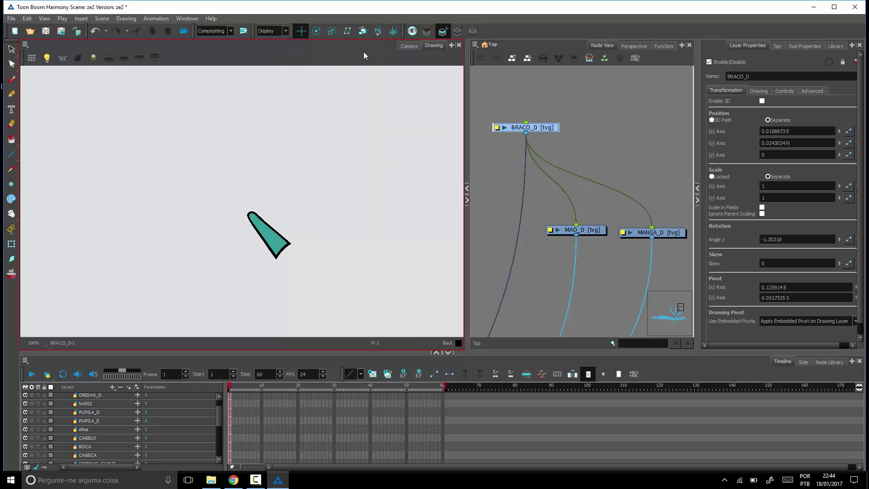
# Turn on the light table in the Drawing view to show the rest of the character around the BRACO_D drawing.
pyautogui.click(47, 57)
pyautogui.click(48, 57)
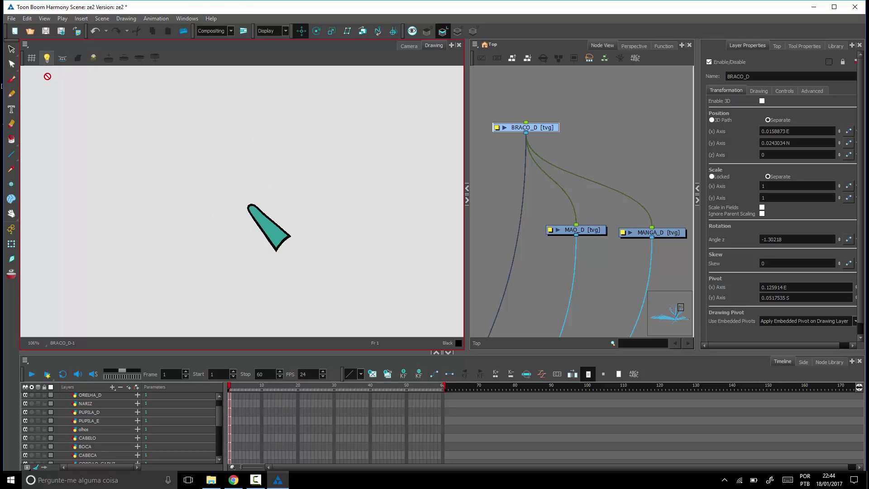
pyautogui.click(47, 58)
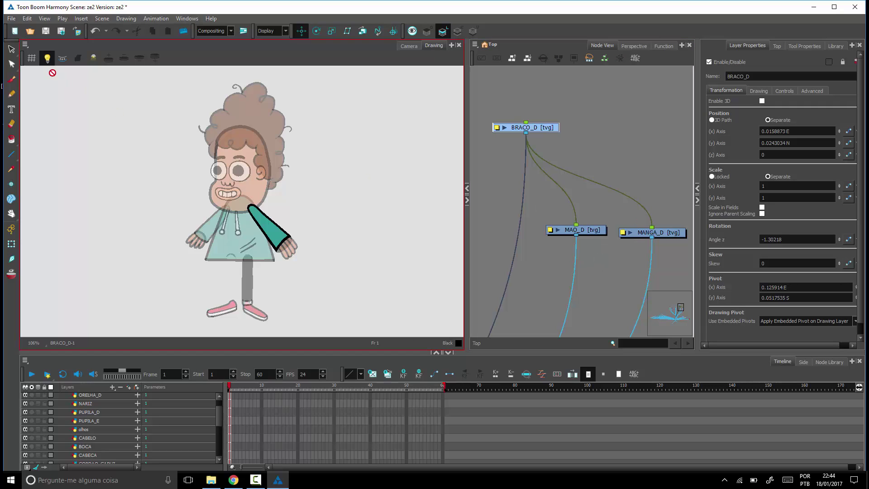
pyautogui.click(47, 57)
pyautogui.click(47, 57)
pyautogui.moveTo(346, 243)
pyautogui.mouseDown()
pyautogui.moveTo(343, 229)
pyautogui.moveTo(338, 246)
pyautogui.moveTo(334, 236)
pyautogui.mouseUp()
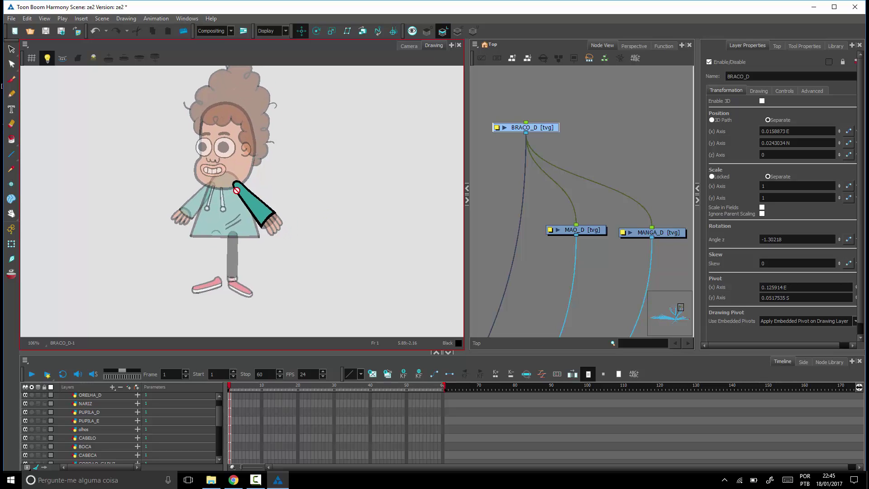
# Try to transform the BRACO_D arm inside the Drawing view, reselecting its node and another layer.
pyautogui.click(11, 244)
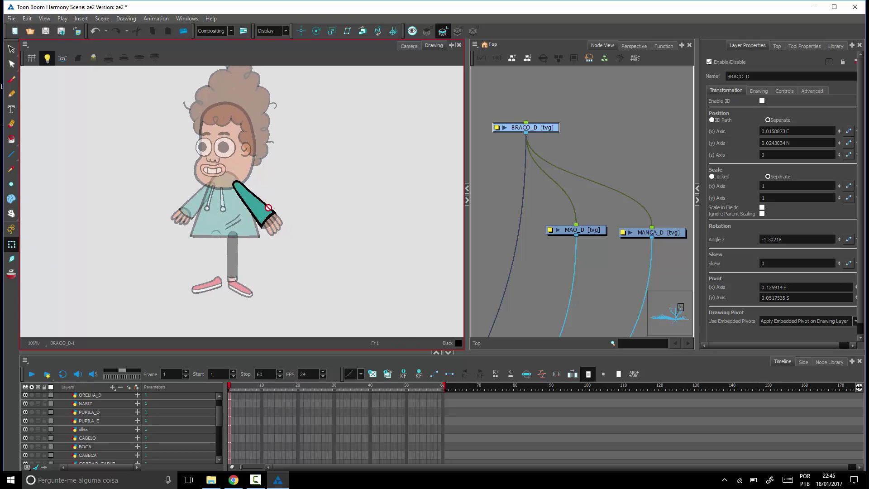
pyautogui.click(585, 136)
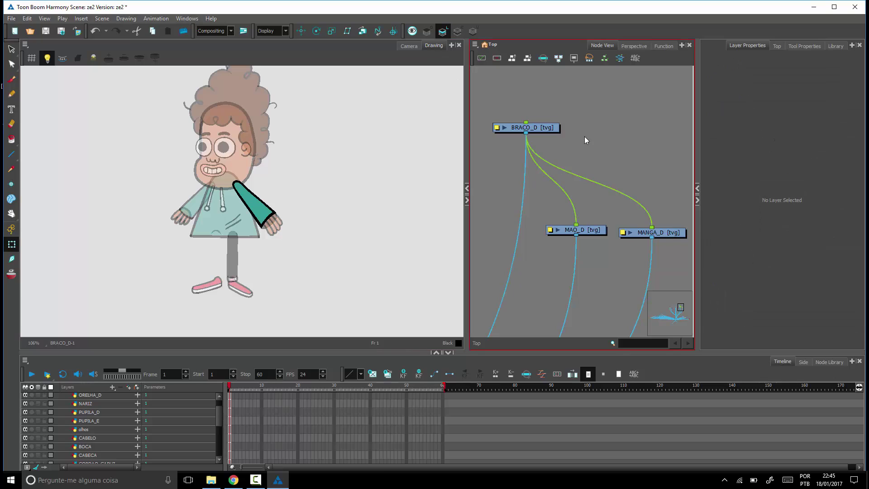
pyautogui.click(555, 129)
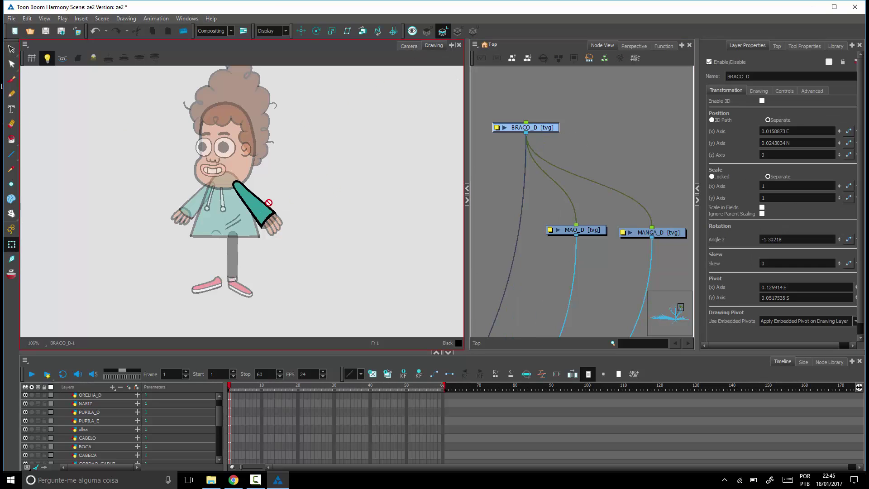
pyautogui.moveTo(270, 206); pyautogui.dragTo(274, 222)
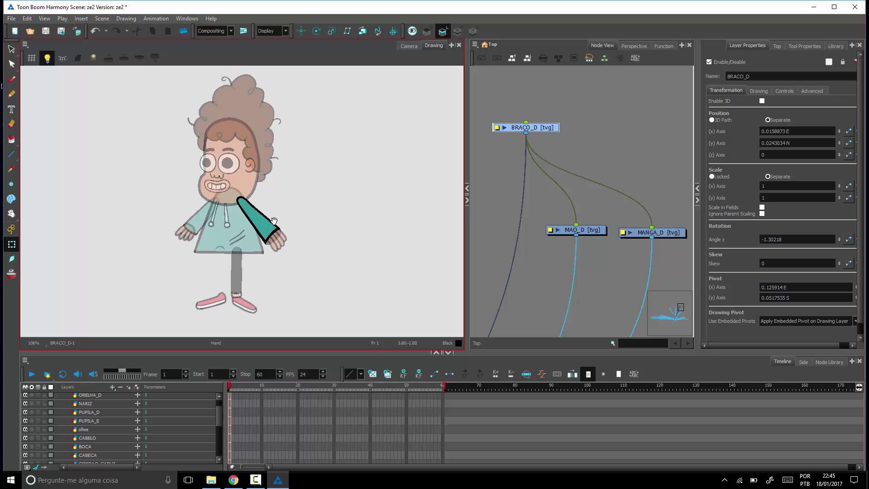
pyautogui.click(93, 405)
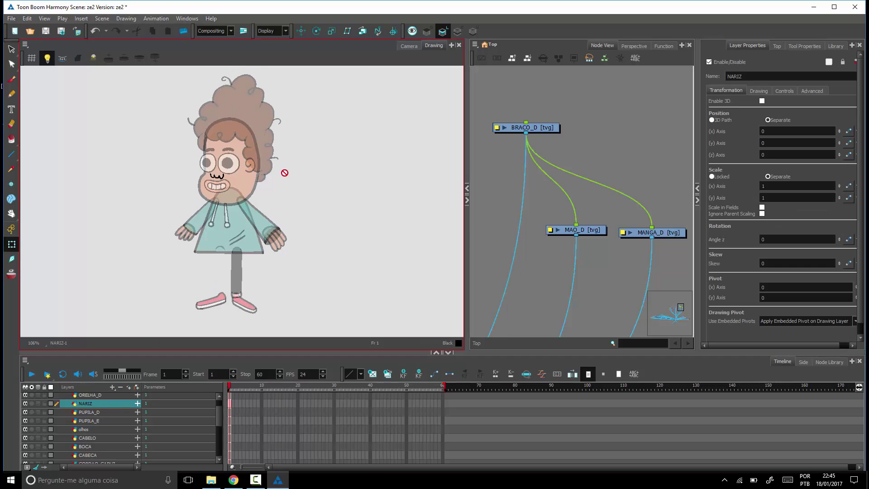
# Return to the Camera view and select the BRACO_D arm in place of the NARIZ layer.
pyautogui.click(410, 46)
pyautogui.moveTo(352, 235); pyautogui.dragTo(349, 211)
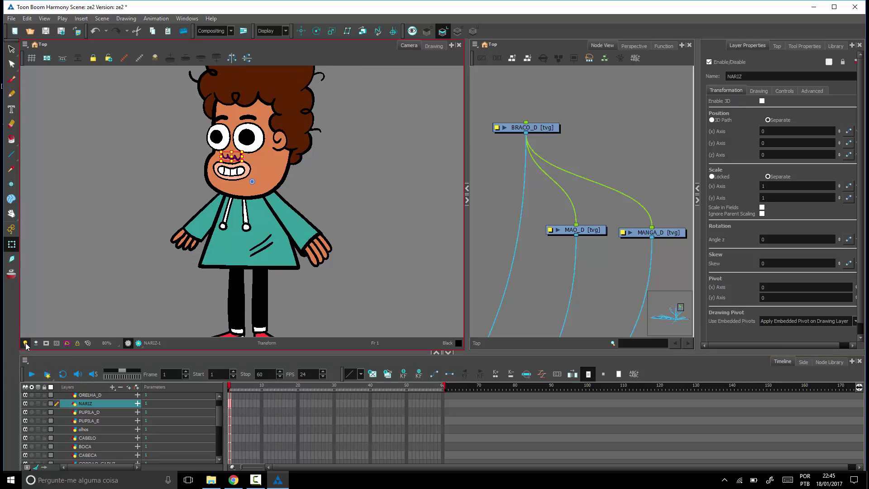
pyautogui.click(89, 387)
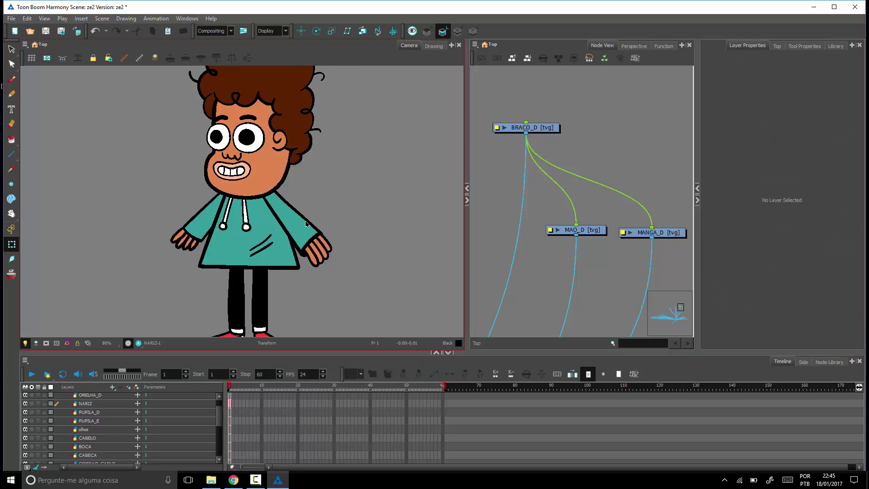
pyautogui.click(294, 261)
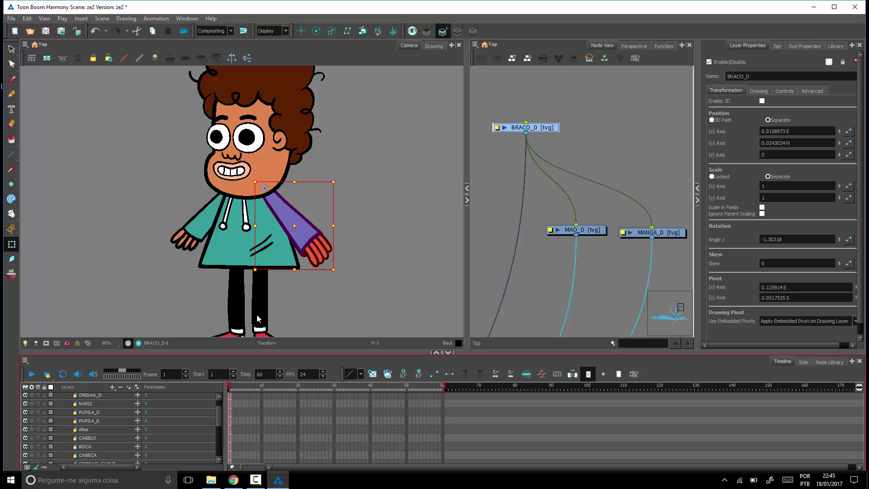
pyautogui.moveTo(393, 144); pyautogui.dragTo(390, 159)
pyautogui.moveTo(315, 245); pyautogui.dragTo(327, 217)
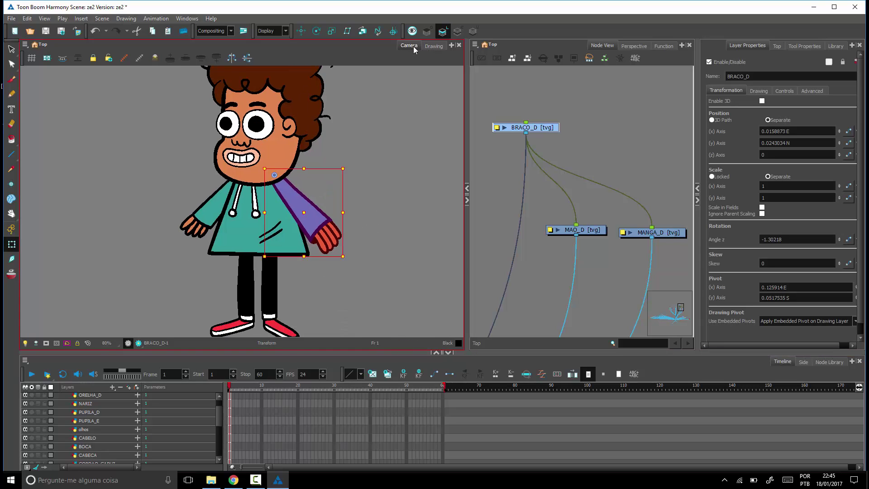
# Check the arm in the Drawing view and nudge the BRACO_D pivot closer to the shoulder with Translate in the Camera view.
pyautogui.click(434, 46)
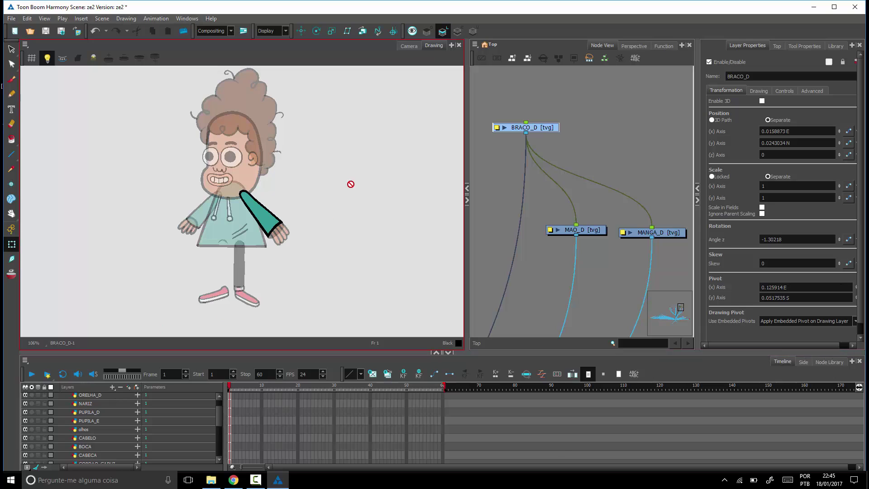
pyautogui.click(408, 46)
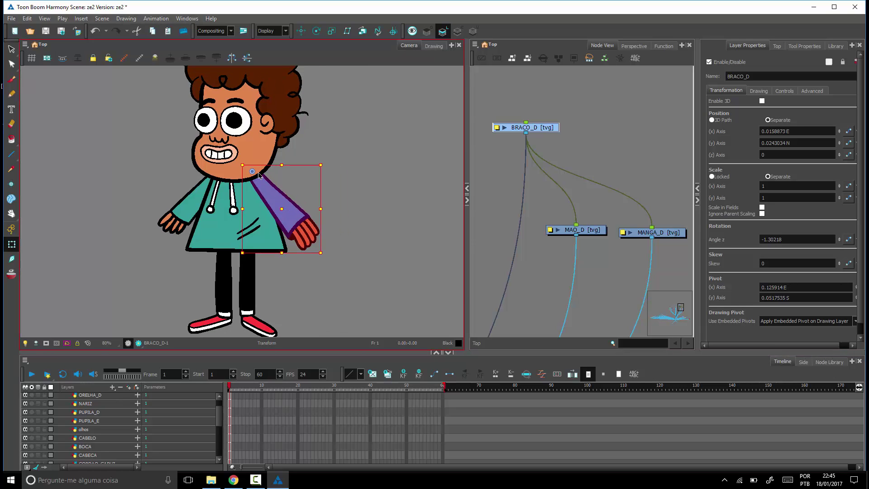
pyautogui.click(302, 31)
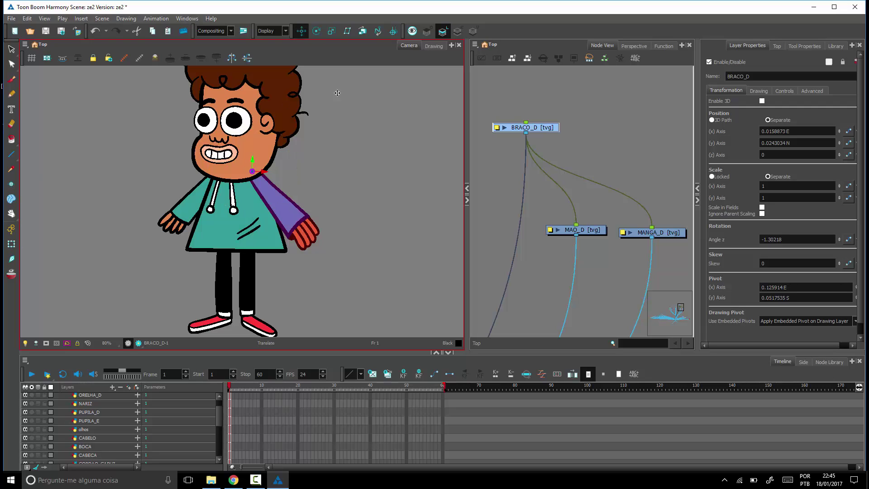
pyautogui.moveTo(252, 170); pyautogui.dragTo(254, 172)
# Disconnect MAO_D and MANGA_D from BRACO_D, move both nodes slightly up, and select MANGA_D.
pyautogui.click(587, 229)
pyautogui.moveTo(613, 291); pyautogui.dragTo(560, 288)
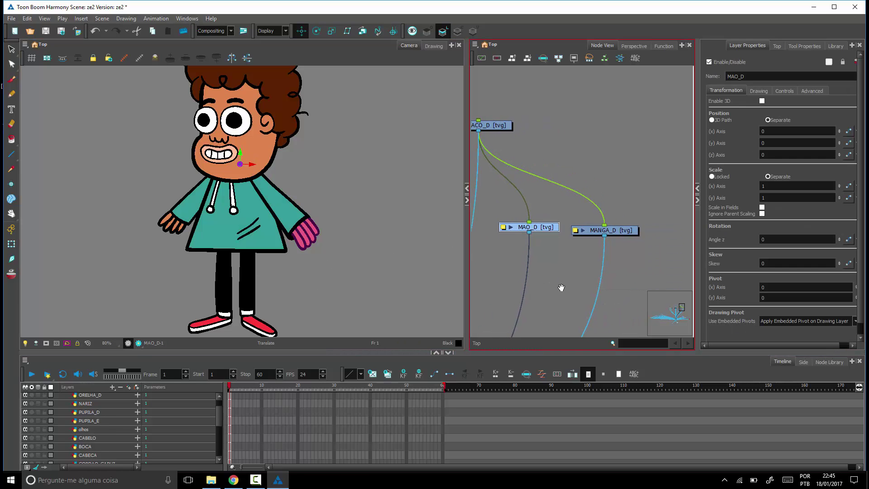
pyautogui.moveTo(605, 224); pyautogui.dragTo(602, 215)
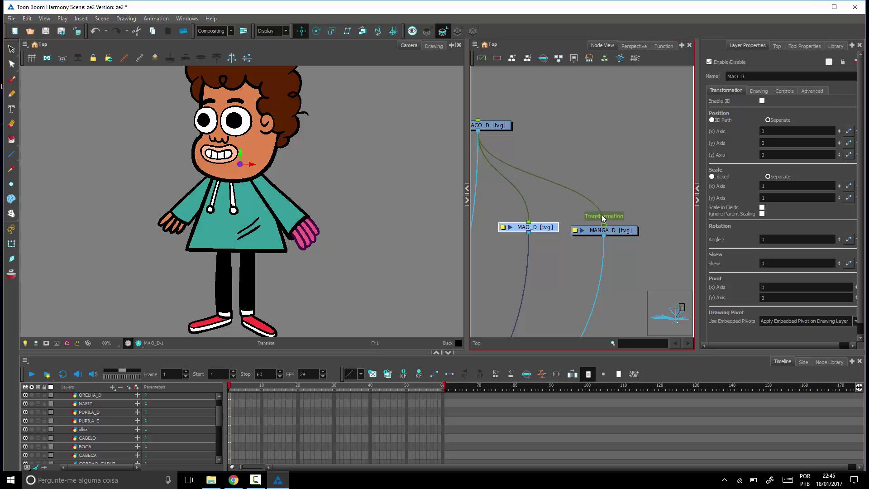
pyautogui.moveTo(528, 209); pyautogui.dragTo(552, 235)
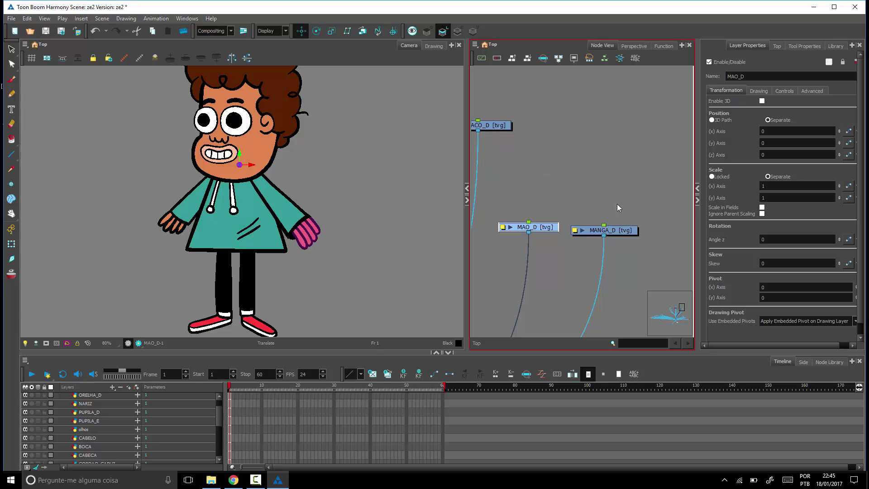
pyautogui.moveTo(623, 207); pyautogui.dragTo(546, 207)
pyautogui.click(625, 173)
pyautogui.moveTo(626, 207); pyautogui.dragTo(607, 216)
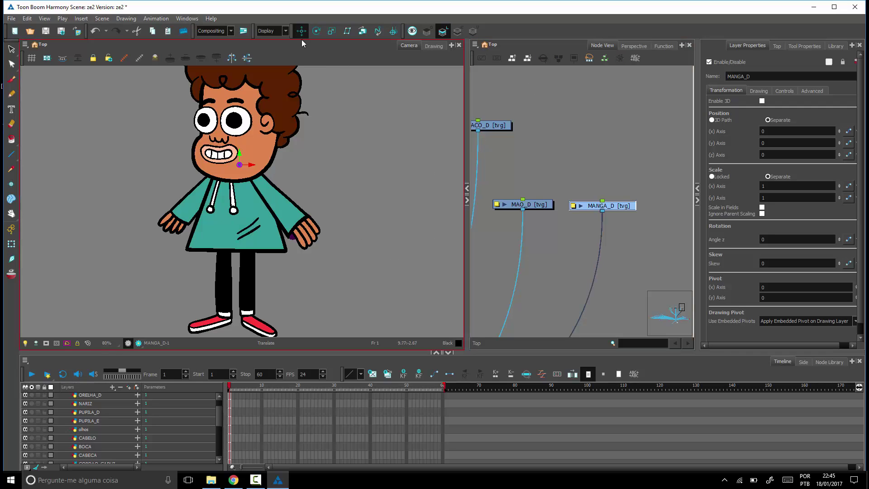
# Move the MANGA_D pivot to about 2.73 E, 3.78 S and the MAO_D pivot to about 2.60 E, 3.56 S, and activate Rotate.
pyautogui.moveTo(239, 165); pyautogui.dragTo(297, 227)
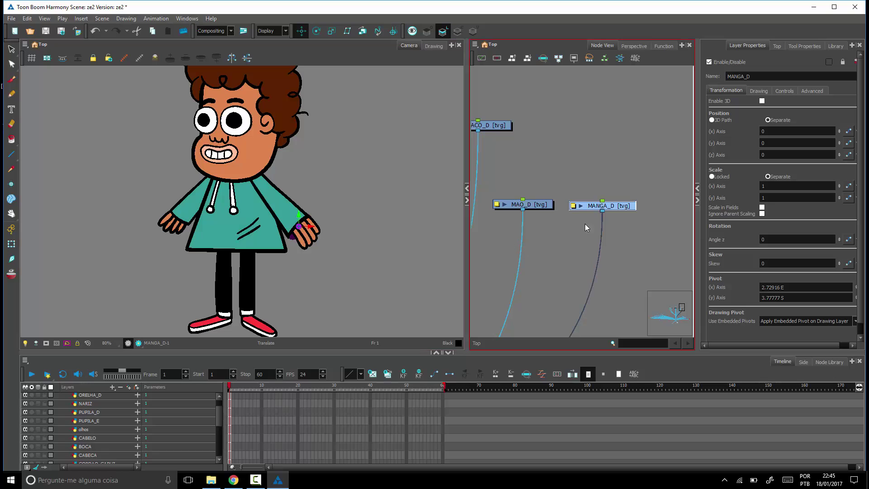
pyautogui.click(515, 209)
pyautogui.moveTo(240, 164); pyautogui.dragTo(304, 228)
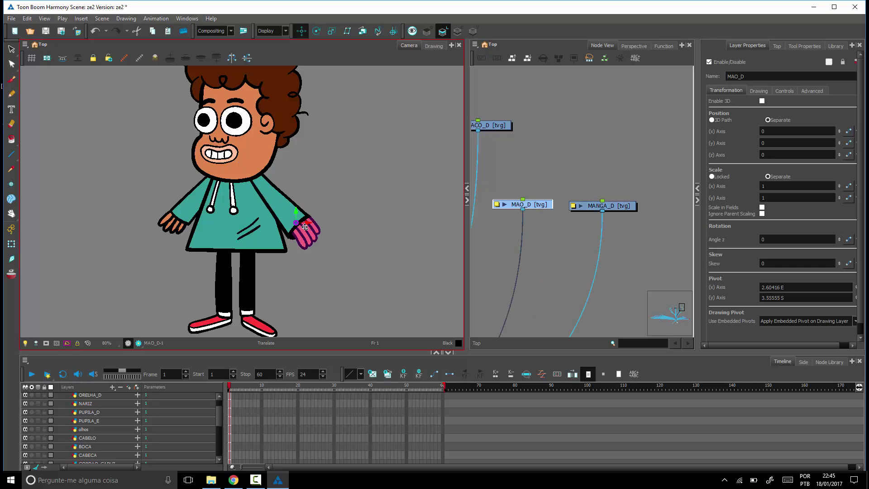
pyautogui.click(318, 31)
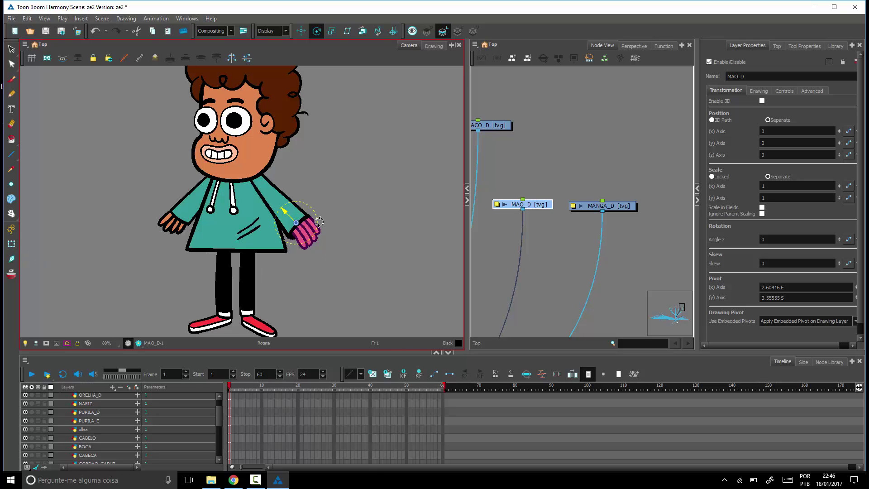
# Undo the trial rotation of the MAO_D hand and move its pivot to about 2.52 E, 3.39 S.
pyautogui.moveTo(319, 222)
pyautogui.mouseDown()
pyautogui.moveTo(315, 234)
pyautogui.moveTo(323, 223)
pyautogui.mouseUp()
pyautogui.hotkey('ctrl', 'z')
pyautogui.moveTo(297, 223); pyautogui.dragTo(296, 221)
pyautogui.moveTo(362, 243); pyautogui.dragTo(394, 238)
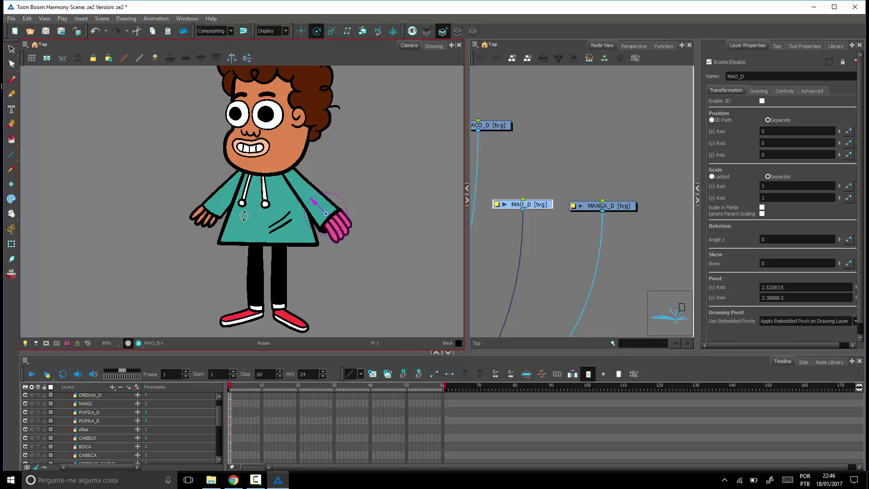
# Select the BRACO_E arm and place its pivot at the shoulder, about 1.04 W, 0.64 S.
pyautogui.click(13, 246)
pyautogui.click(228, 187)
pyautogui.moveTo(281, 156); pyautogui.dragTo(228, 208)
pyautogui.click(317, 31)
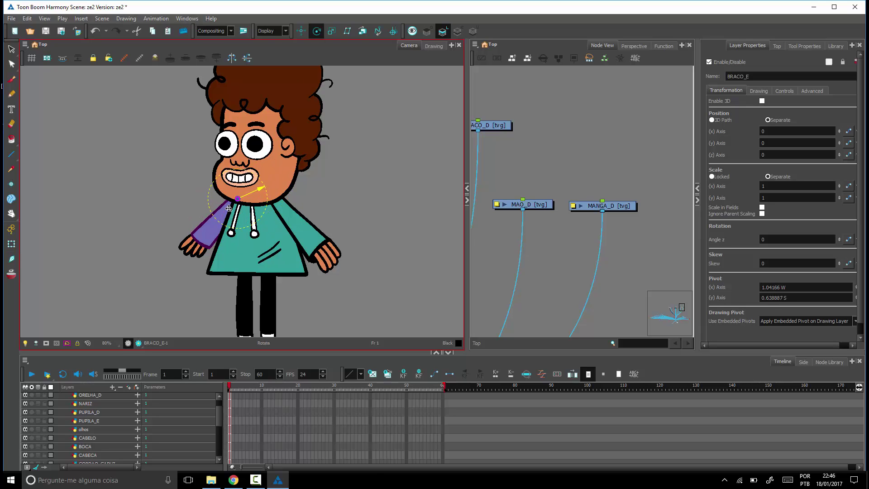
# Select the MAO_E hand and place its pivot at the wrist.
pyautogui.click(11, 244)
pyautogui.click(172, 229)
pyautogui.click(192, 248)
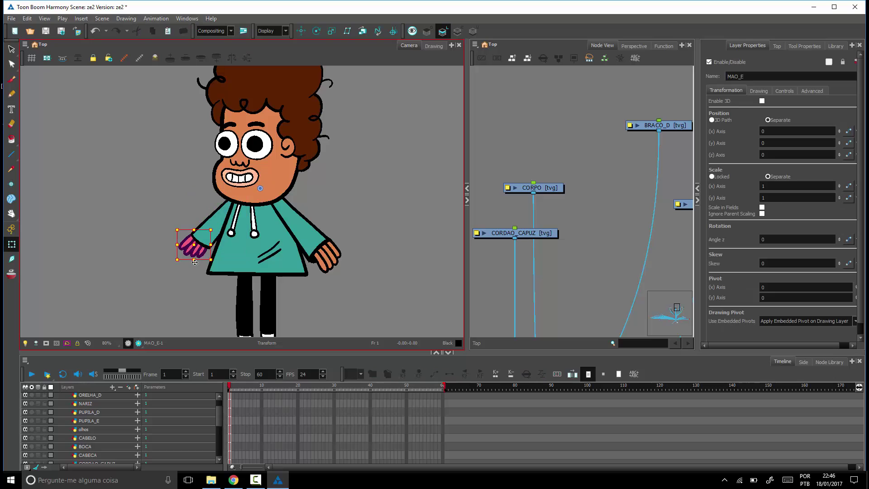
pyautogui.click(11, 184)
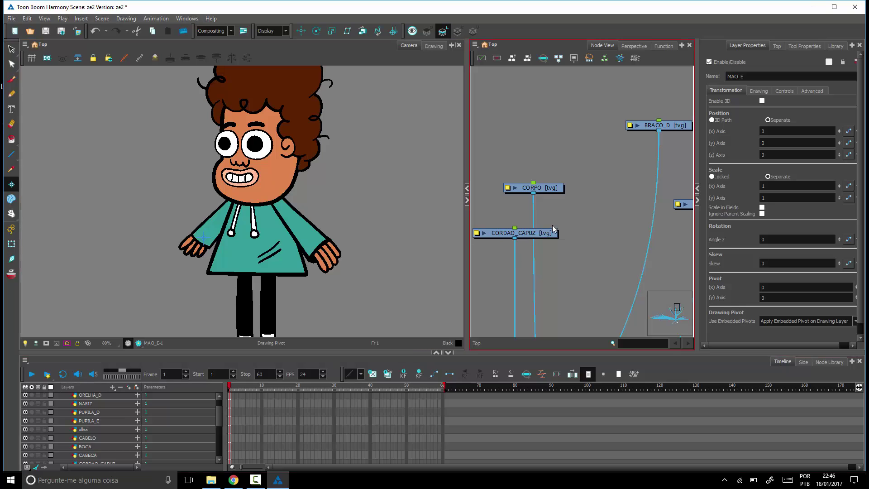
pyautogui.moveTo(542, 246); pyautogui.dragTo(582, 198)
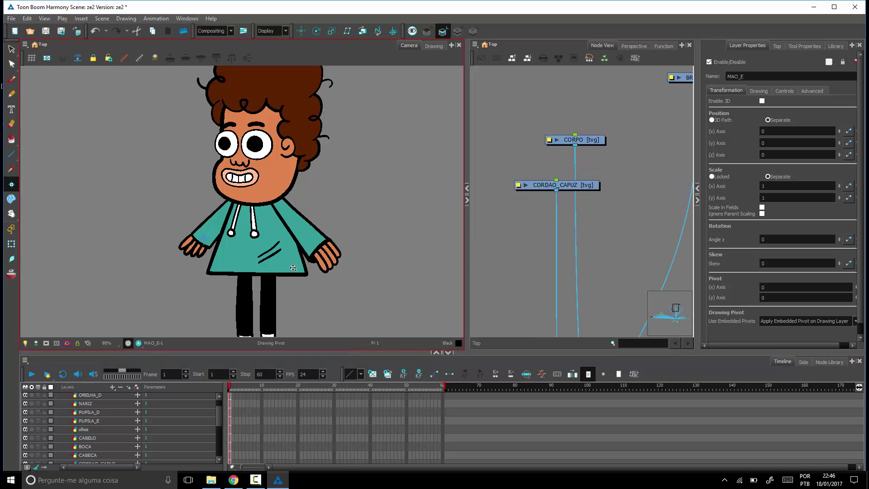
pyautogui.click(11, 244)
# Collapse the layer properties area and widen the Node View beside the Camera view.
pyautogui.scroll(-1, 573, 234)
pyautogui.scroll(-1, 634, 236)
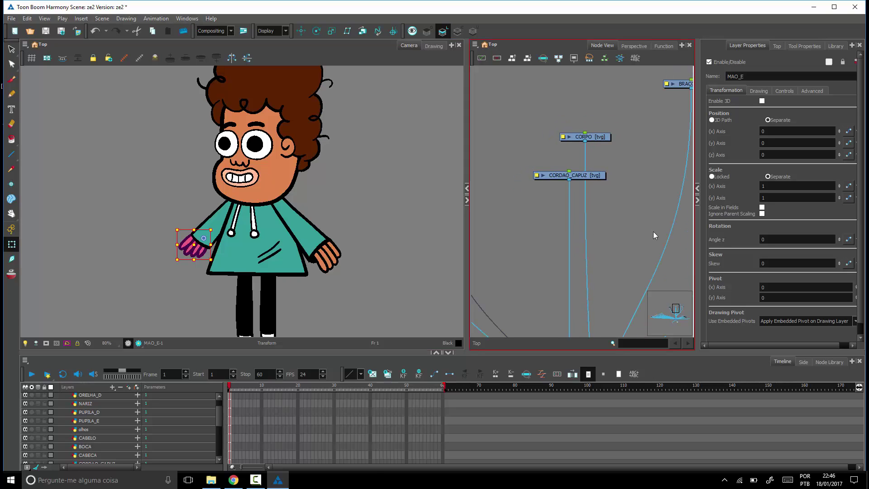
pyautogui.moveTo(698, 219); pyautogui.dragTo(714, 222)
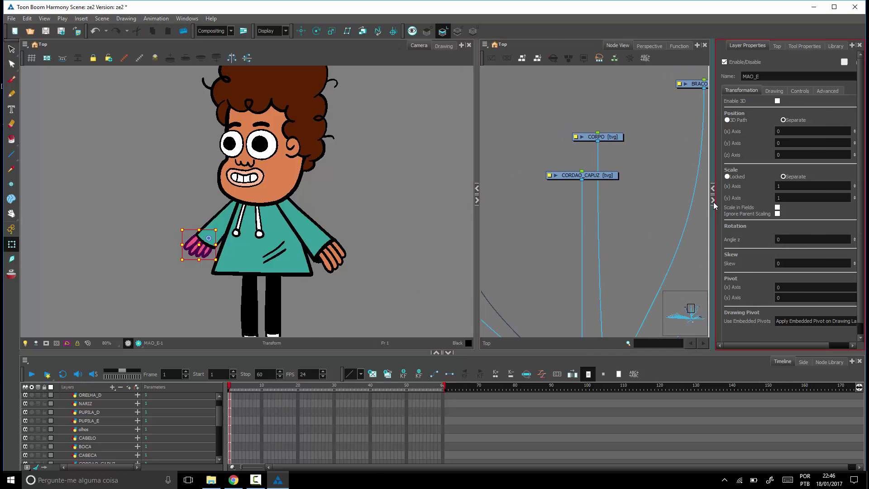
pyautogui.click(714, 200)
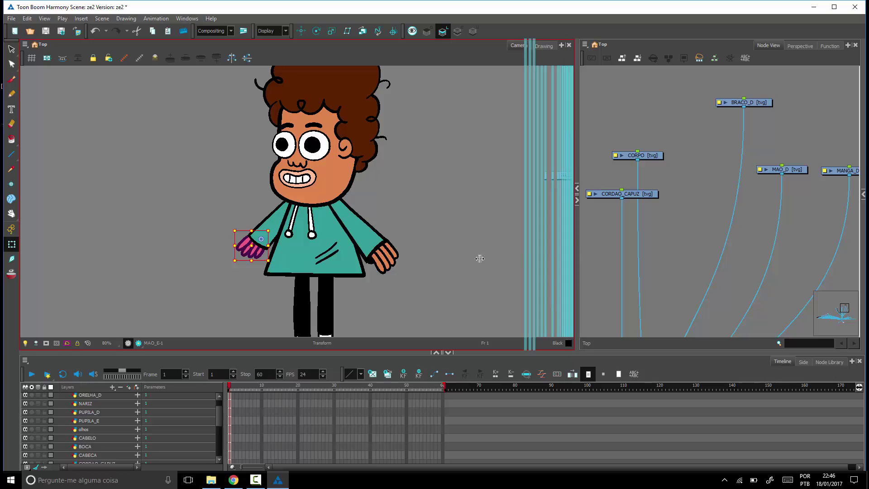
pyautogui.moveTo(480, 258); pyautogui.dragTo(458, 257)
# Place the CORDAO_CAPUZ pivot just above the hood cords, try a transform on the cords, and undo it.
pyautogui.moveTo(639, 242); pyautogui.dragTo(699, 212)
pyautogui.click(602, 164)
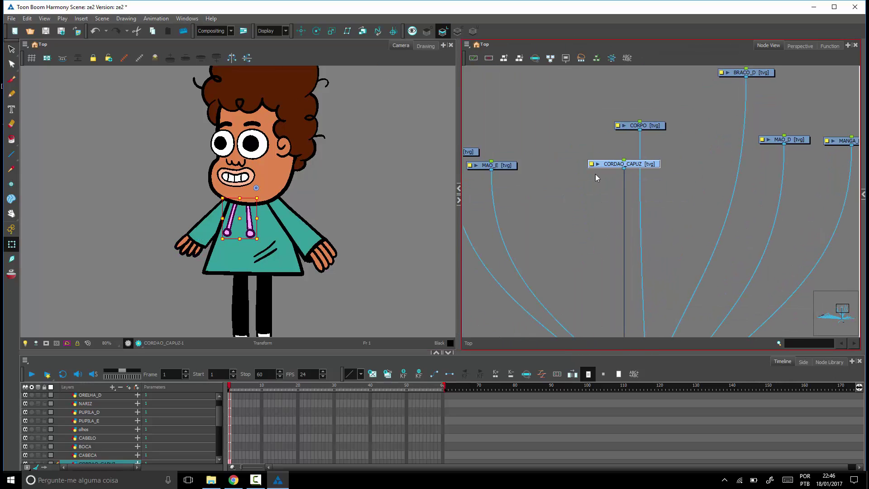
pyautogui.click(317, 31)
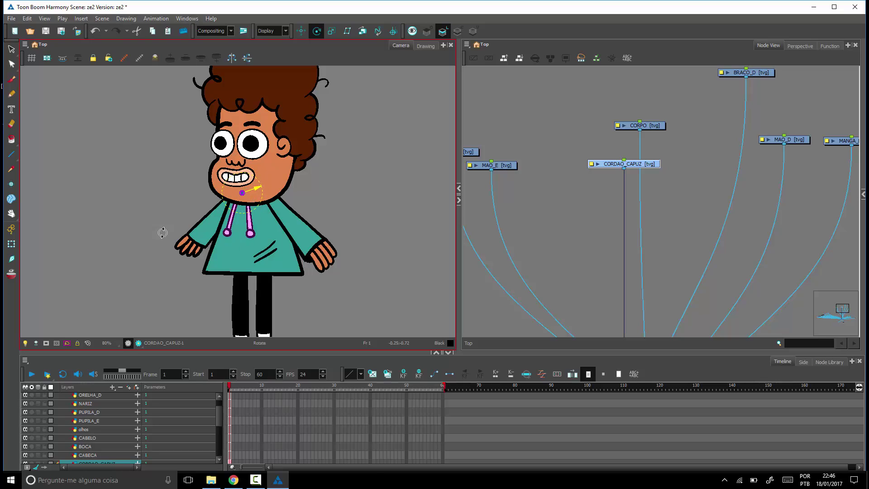
pyautogui.click(11, 244)
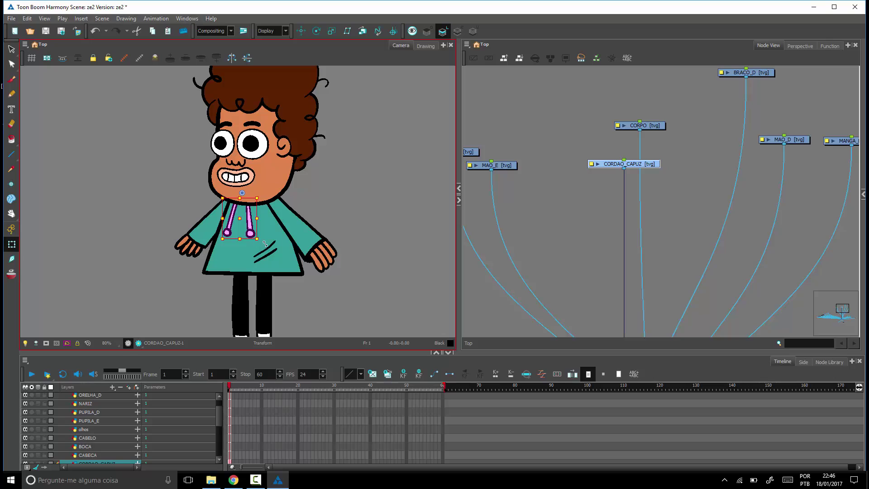
pyautogui.moveTo(266, 243)
pyautogui.mouseDown()
pyautogui.moveTo(289, 223)
pyautogui.moveTo(281, 247)
pyautogui.moveTo(295, 244)
pyautogui.mouseUp()
pyautogui.hotkey('ctrl', 'z')
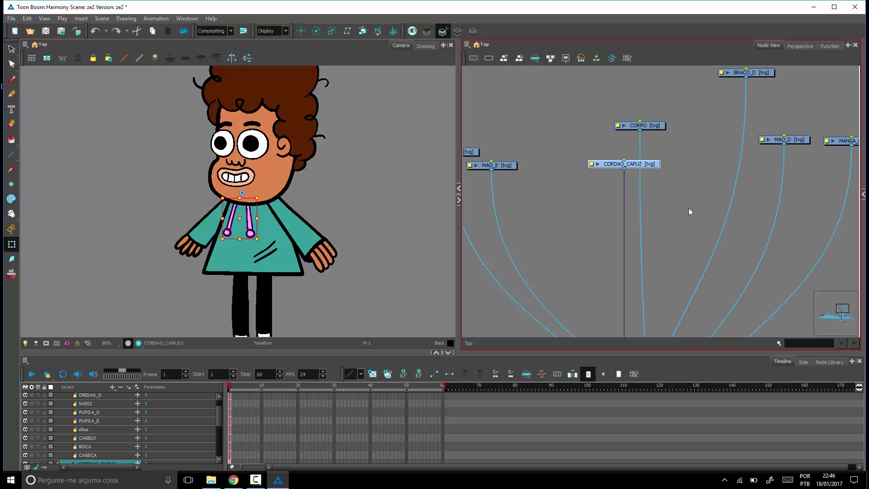
# Select the torso, move the CORPO node further above CORDAO_CAPUZ, and disable and re-enable it as a check.
pyautogui.press('space')
pyautogui.moveTo(706, 218); pyautogui.dragTo(726, 263)
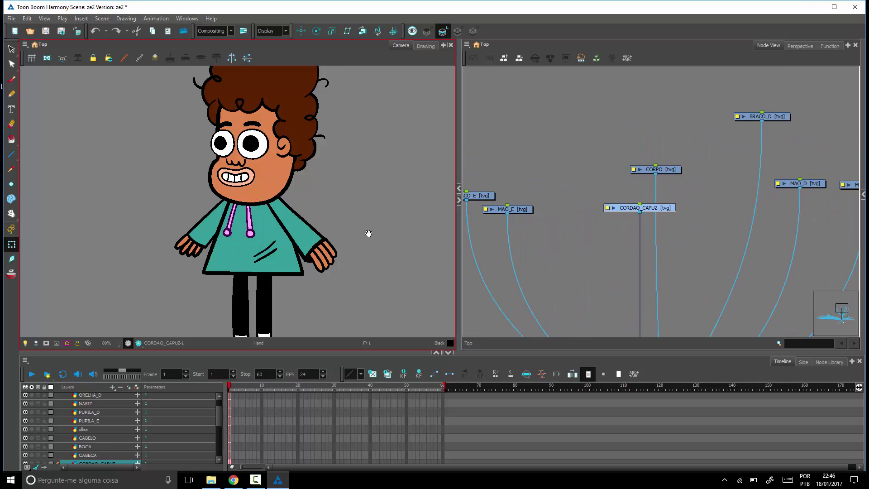
pyautogui.moveTo(369, 235); pyautogui.dragTo(378, 171)
pyautogui.click(299, 192)
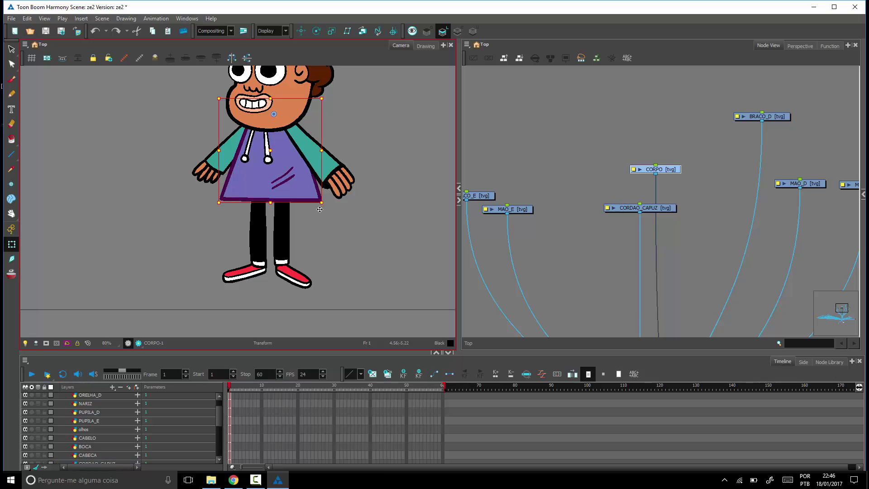
pyautogui.moveTo(667, 173); pyautogui.dragTo(685, 136)
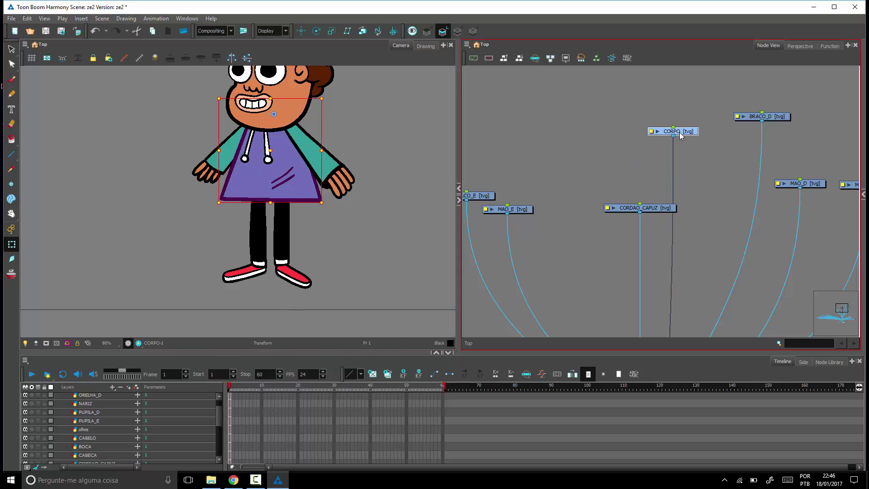
pyautogui.press('d')
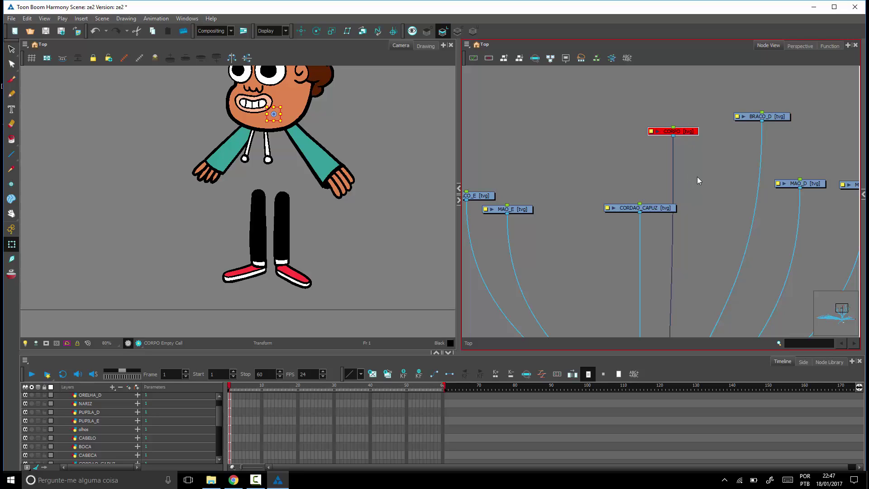
pyautogui.press('d')
# Lower the CORPO node slightly and place its pivot in the middle of the lower torso.
pyautogui.moveTo(689, 134); pyautogui.dragTo(699, 151)
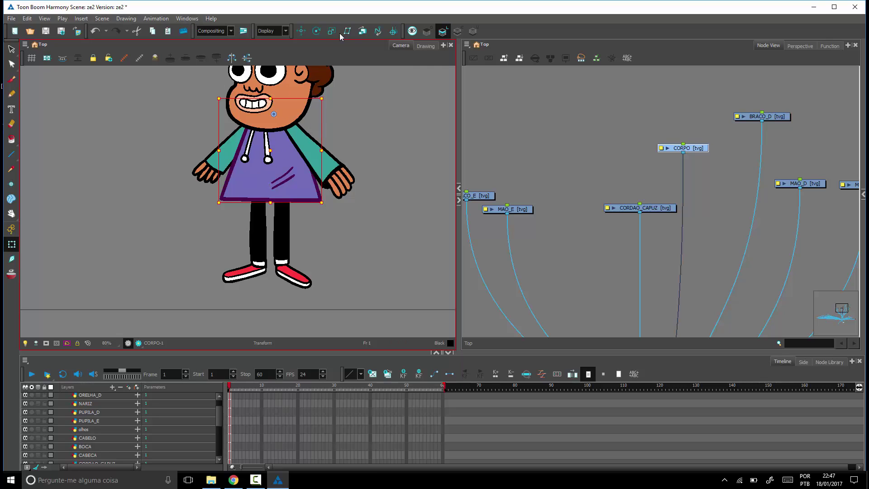
pyautogui.click(316, 31)
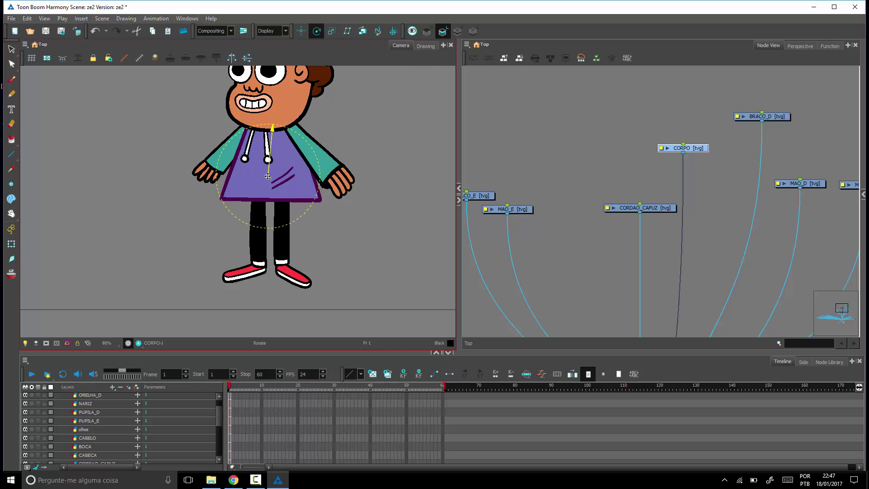
pyautogui.moveTo(268, 176); pyautogui.dragTo(266, 179)
# Find the leg nodes, select PERNA_E, and place its pivot at the top of that leg.
pyautogui.click(543, 258)
pyautogui.moveTo(654, 249); pyautogui.dragTo(508, 190)
pyautogui.moveTo(679, 221); pyautogui.dragTo(548, 184)
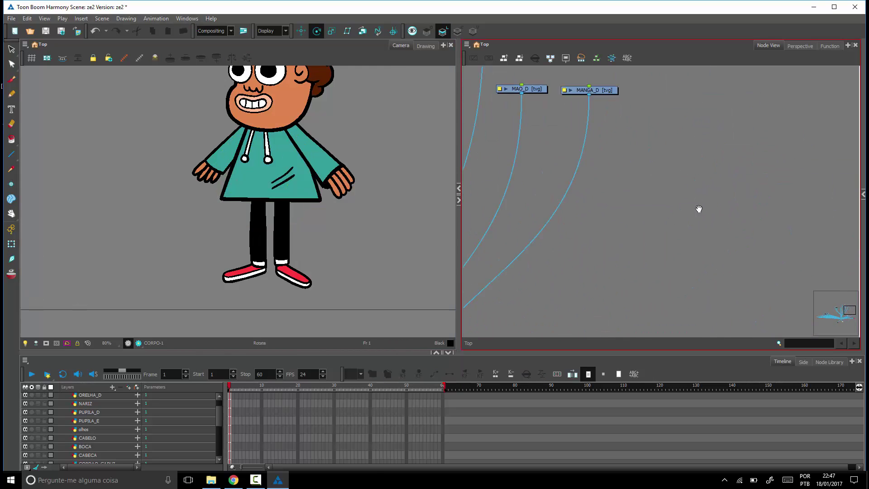
pyautogui.moveTo(717, 294); pyautogui.dragTo(718, 133)
pyautogui.click(564, 220)
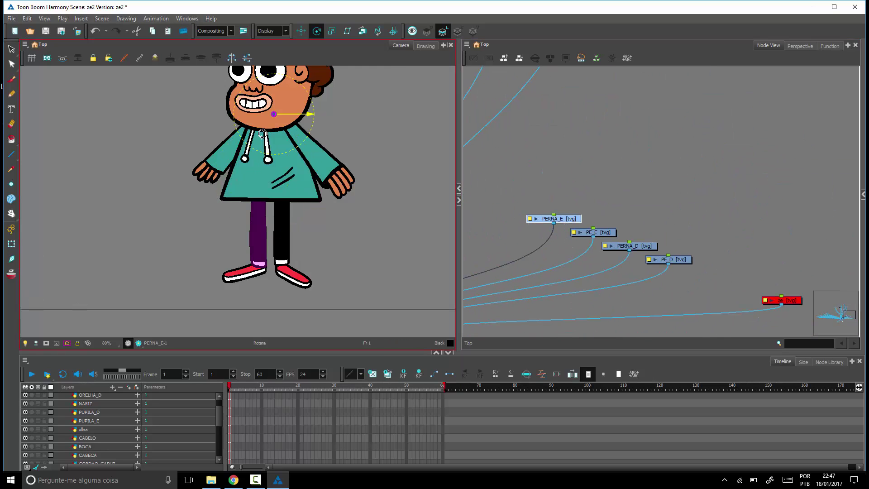
pyautogui.moveTo(272, 122); pyautogui.dragTo(256, 203)
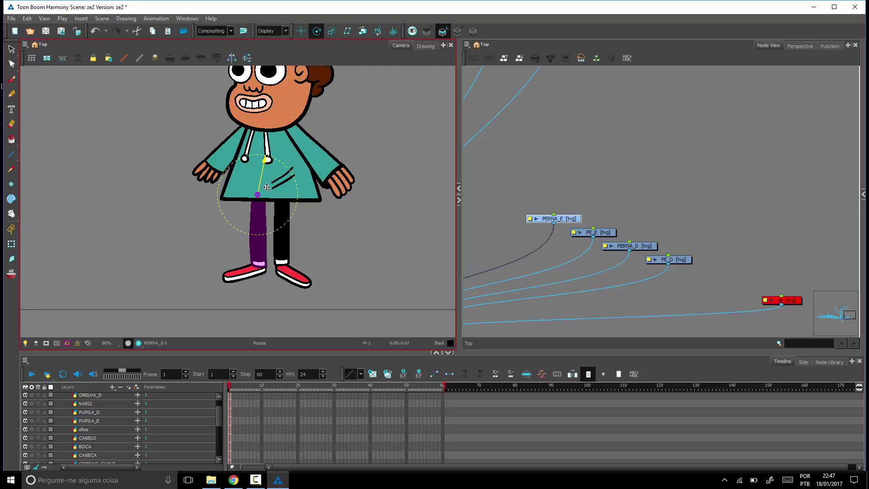
# Select the PE_E foot and place its pivot at the ankle.
pyautogui.click(606, 233)
pyautogui.moveTo(274, 117); pyautogui.dragTo(260, 266)
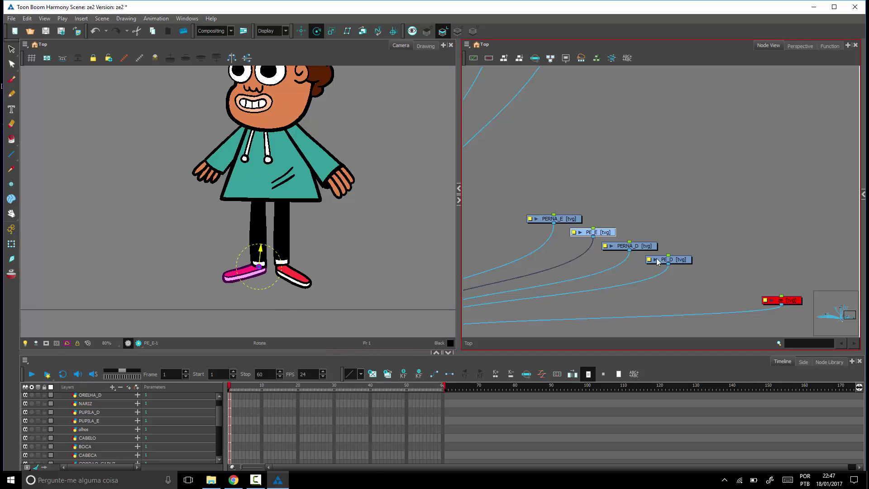
pyautogui.moveTo(259, 267); pyautogui.dragTo(259, 265)
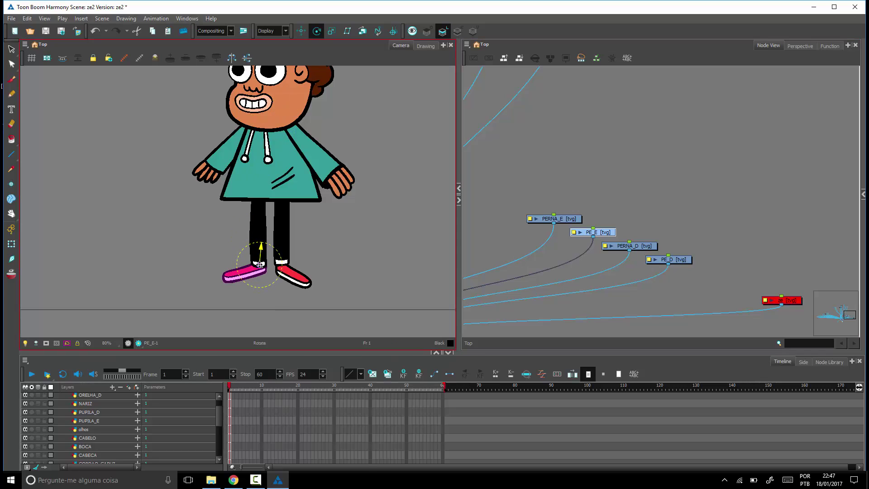
# Place the PERNA_D pivot at the top of its leg and the PE_D pivot at the ankle.
pyautogui.click(648, 249)
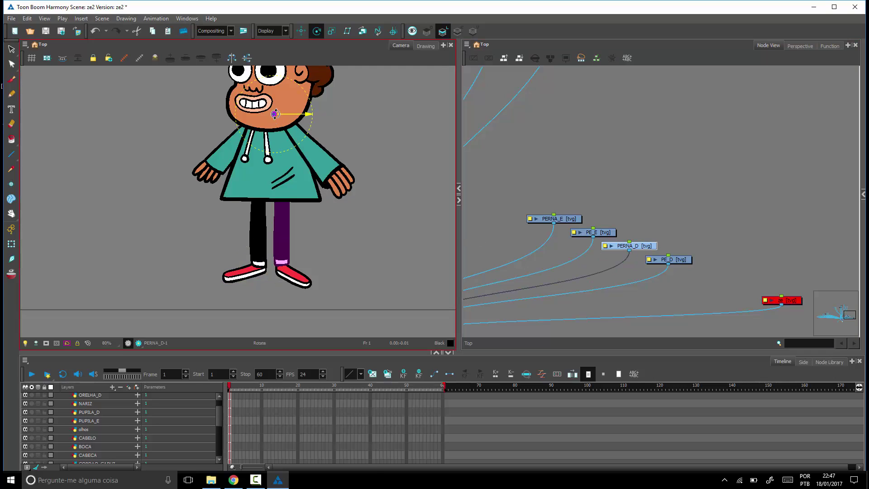
pyautogui.moveTo(274, 116); pyautogui.dragTo(281, 195)
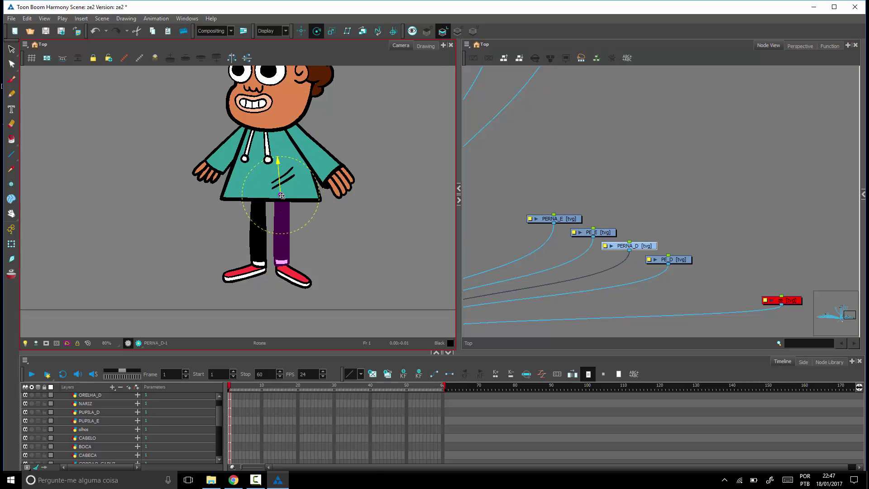
pyautogui.click(679, 260)
pyautogui.moveTo(276, 109); pyautogui.dragTo(282, 265)
# Return to the BRACO_D arm nodes and arrange MAO_D and MANGA_D below BRACO_D with more space between them.
pyautogui.press('space')
pyautogui.moveTo(358, 197); pyautogui.dragTo(343, 253)
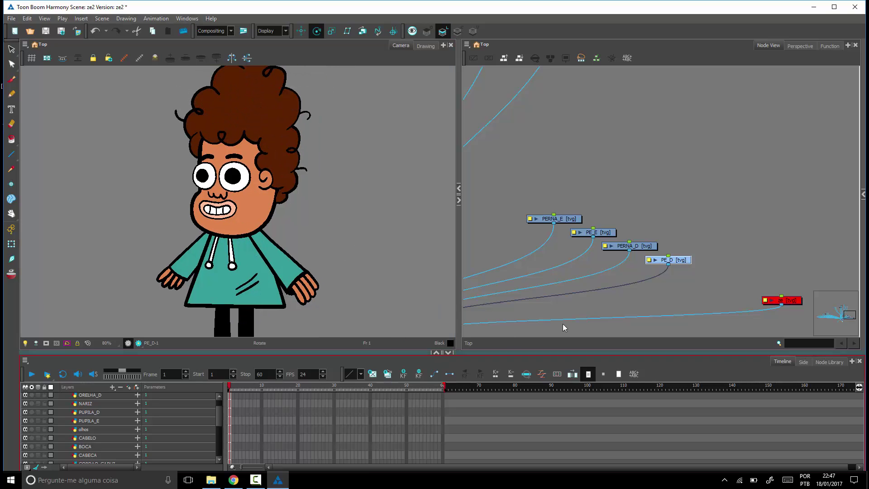
pyautogui.moveTo(572, 181); pyautogui.dragTo(635, 187)
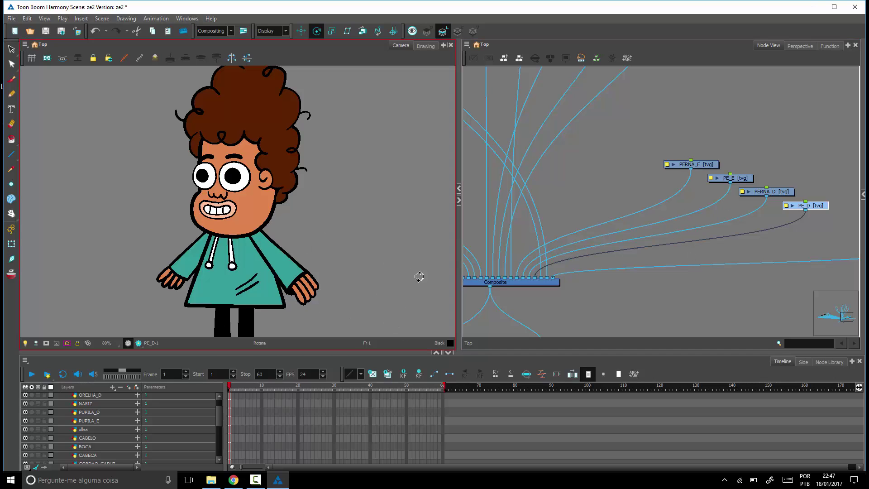
pyautogui.scroll(-2, 757, 232)
pyautogui.scroll(-3, 705, 246)
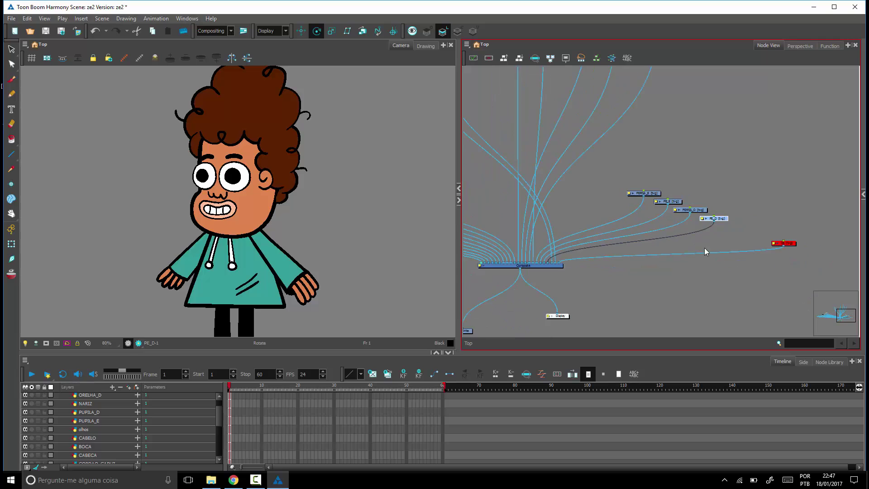
pyautogui.moveTo(635, 210); pyautogui.dragTo(670, 280)
pyautogui.moveTo(670, 143); pyautogui.dragTo(597, 185)
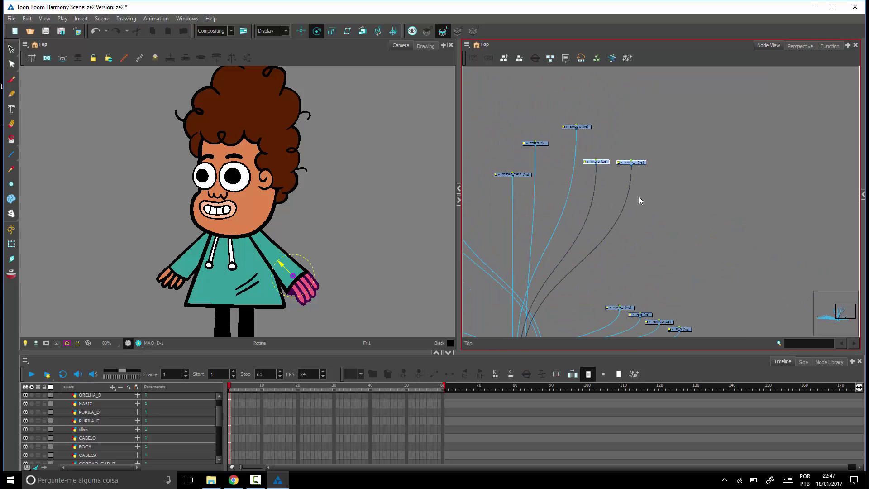
pyautogui.click(686, 226)
pyautogui.moveTo(658, 102); pyautogui.dragTo(575, 179)
pyautogui.moveTo(670, 181); pyautogui.dragTo(625, 217)
pyautogui.scroll(1, 611, 226)
pyautogui.scroll(4, 609, 224)
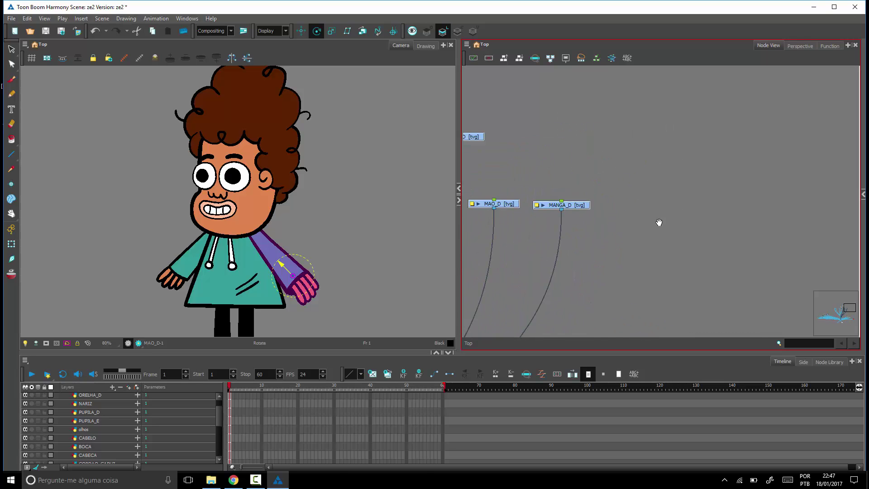
pyautogui.moveTo(555, 167); pyautogui.dragTo(559, 175)
pyautogui.moveTo(590, 231); pyautogui.dragTo(594, 228)
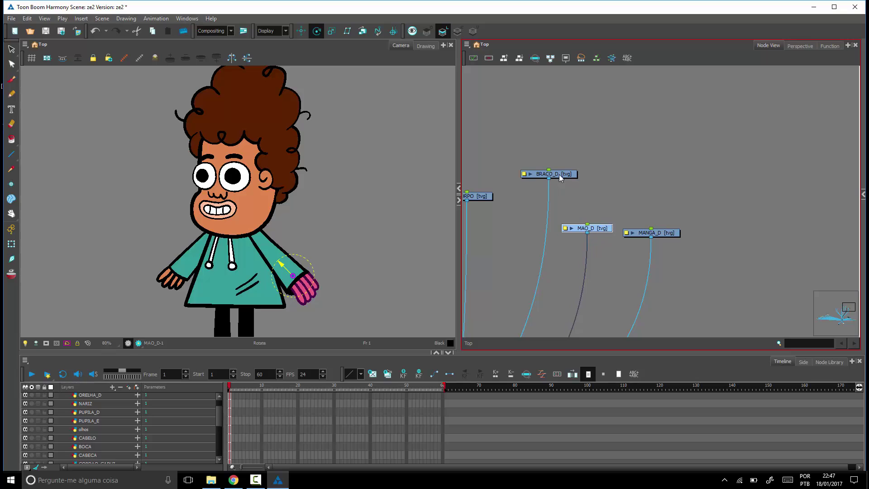
# Parent MAO_D and MANGA_D to BRACO_D and check the linked arm with the Transform tool.
pyautogui.moveTo(559, 175); pyautogui.dragTo(559, 170)
pyautogui.moveTo(654, 227); pyautogui.dragTo(561, 170)
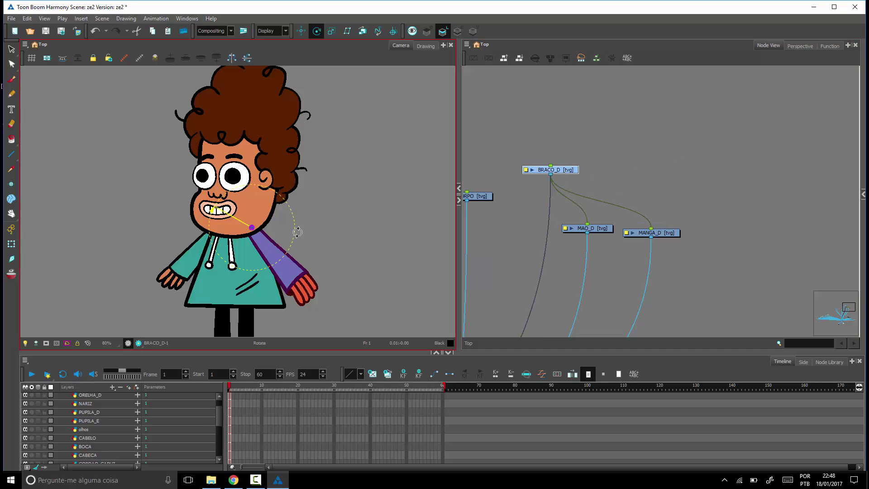
pyautogui.hotkey('shift', 't')
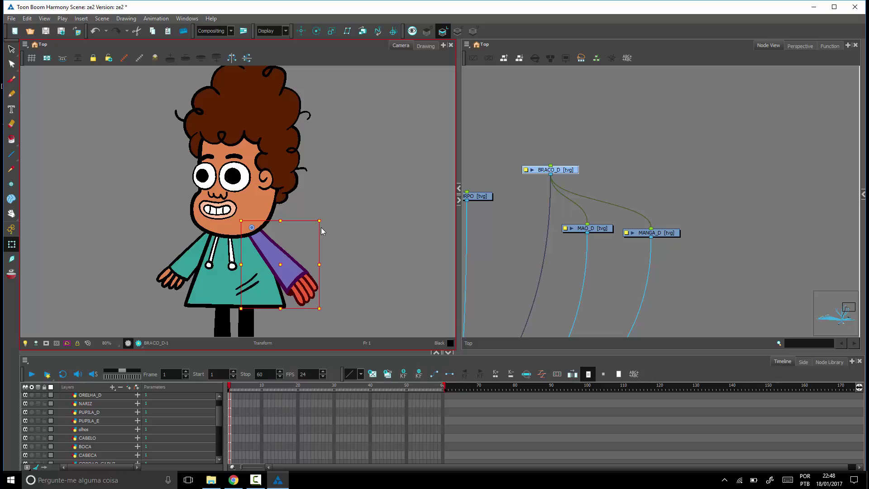
pyautogui.moveTo(333, 310)
pyautogui.mouseDown()
pyautogui.moveTo(340, 291)
pyautogui.moveTo(330, 320)
pyautogui.moveTo(379, 253)
pyautogui.moveTo(334, 311)
pyautogui.mouseUp()
# Move the CORPO node higher in the network and lower BRACO_D beneath it, closer to its child nodes.
pyautogui.moveTo(478, 201); pyautogui.dragTo(645, 104)
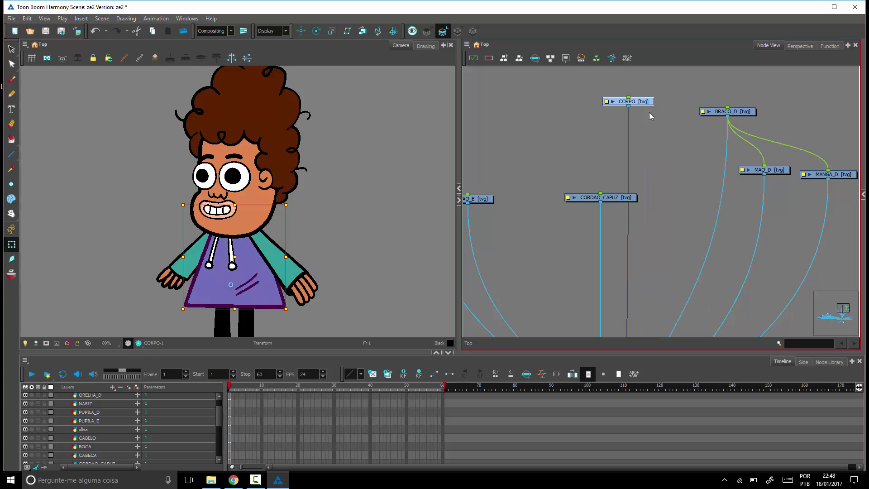
pyautogui.moveTo(733, 112); pyautogui.dragTo(727, 125)
pyautogui.moveTo(715, 216); pyautogui.dragTo(561, 253)
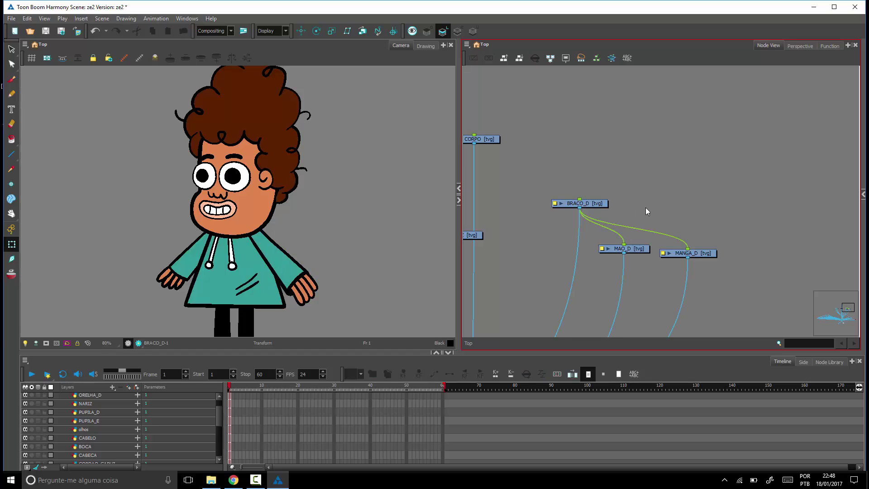
# Reposition the CORPO node above the BRACO_D group and parent BRACO_D to CORPO.
pyautogui.moveTo(604, 203); pyautogui.dragTo(618, 204)
pyautogui.moveTo(684, 202); pyautogui.dragTo(774, 188)
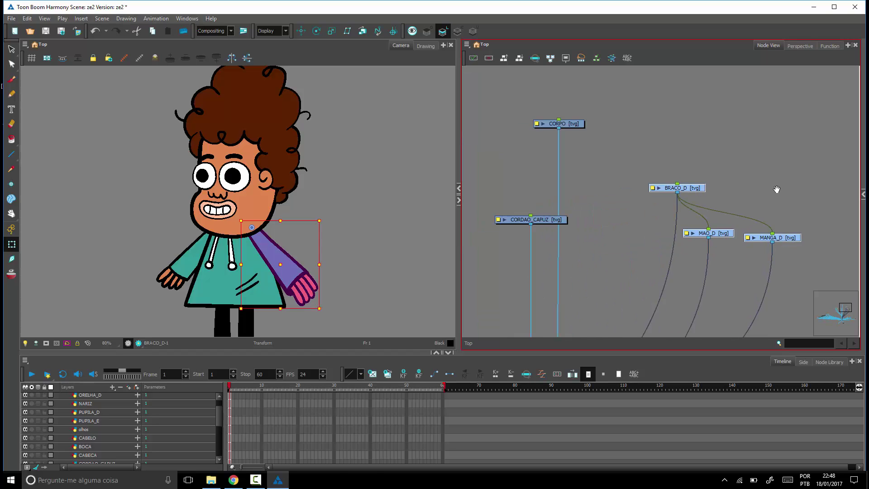
pyautogui.moveTo(578, 120); pyautogui.dragTo(601, 115)
pyautogui.click(647, 153)
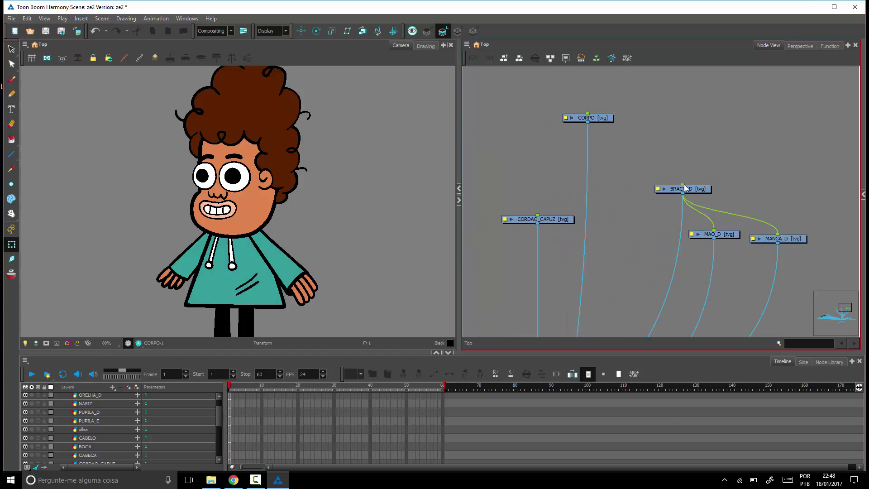
pyautogui.moveTo(684, 185); pyautogui.dragTo(594, 123)
# Space MAO_E below BRACO_E, parent MAO_E to BRACO_E and test the linked arm, undoing the test transform.
pyautogui.click(172, 278)
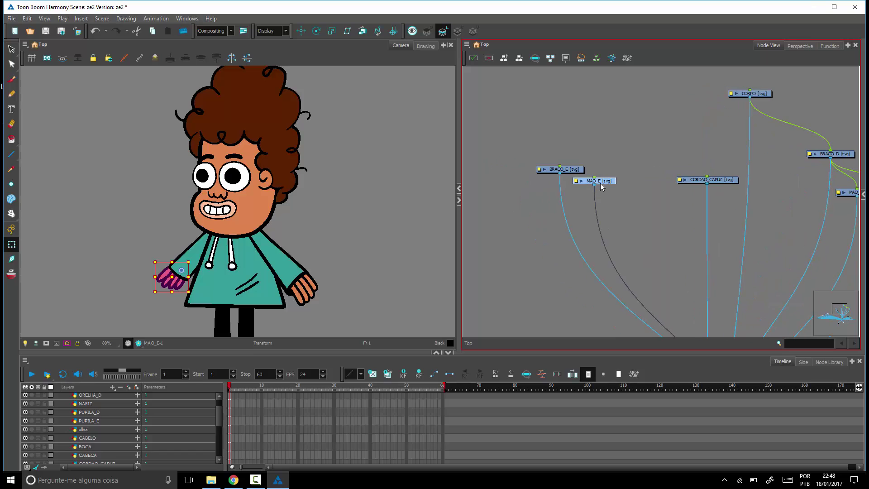
pyautogui.moveTo(601, 183); pyautogui.dragTo(602, 209)
pyautogui.moveTo(574, 170); pyautogui.dragTo(603, 148)
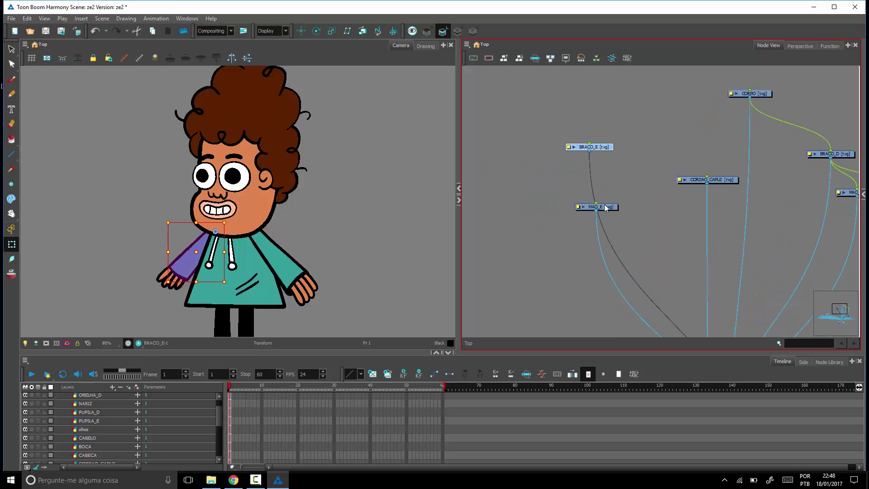
pyautogui.moveTo(605, 204); pyautogui.dragTo(597, 148)
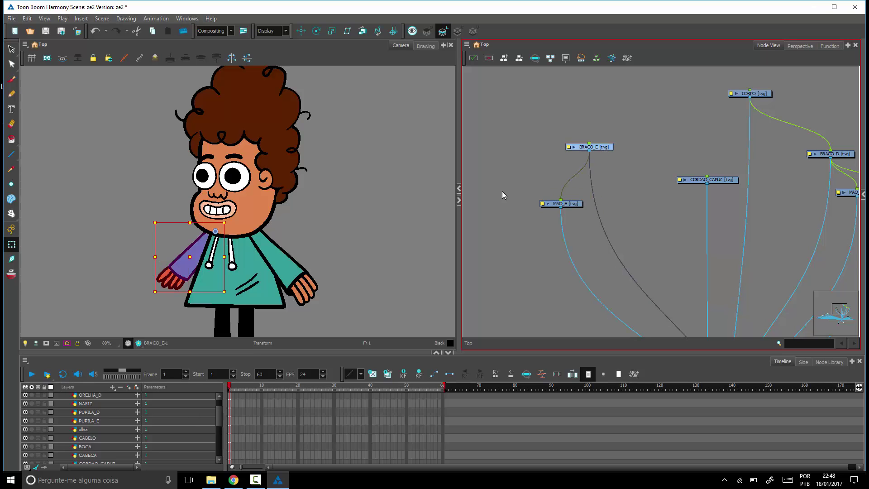
pyautogui.moveTo(229, 295); pyautogui.dragTo(206, 300)
pyautogui.hotkey('ctrl', 'z')
# Center CORPO above the two arm nodes, parent BRACO_E to it and check the linked arms by moving the torso.
pyautogui.moveTo(670, 145); pyautogui.dragTo(575, 179)
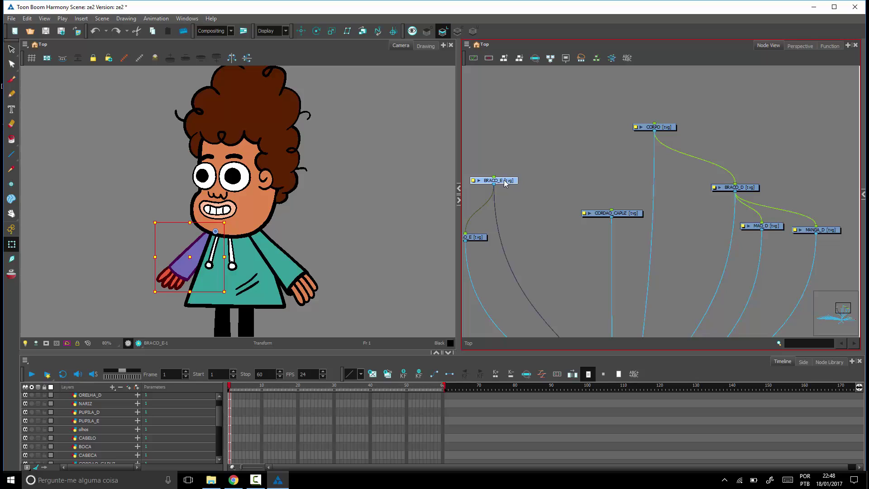
pyautogui.moveTo(504, 180); pyautogui.dragTo(520, 179)
pyautogui.moveTo(663, 128); pyautogui.dragTo(622, 100)
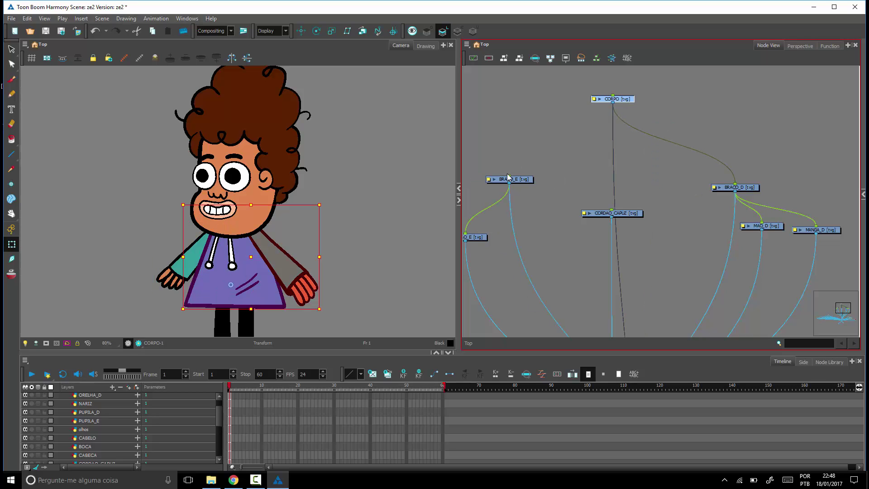
pyautogui.moveTo(509, 178); pyautogui.dragTo(613, 102)
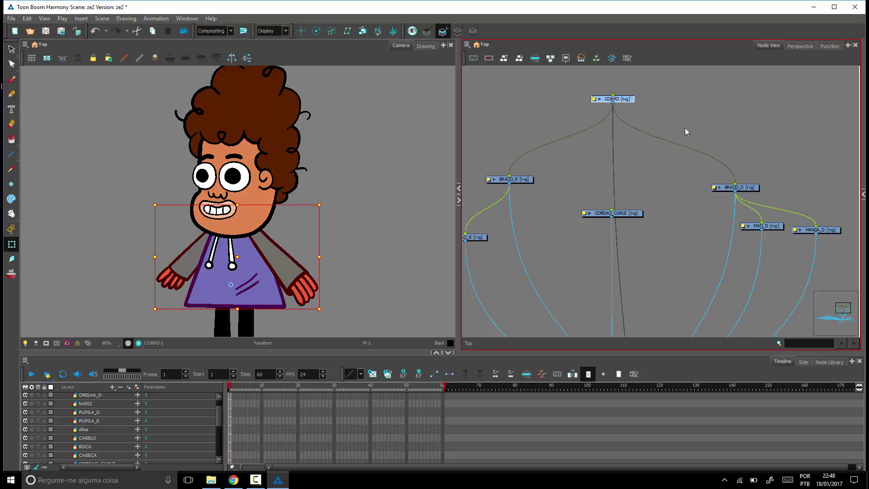
pyautogui.click(686, 129)
pyautogui.click(624, 100)
pyautogui.moveTo(264, 284); pyautogui.dragTo(245, 282)
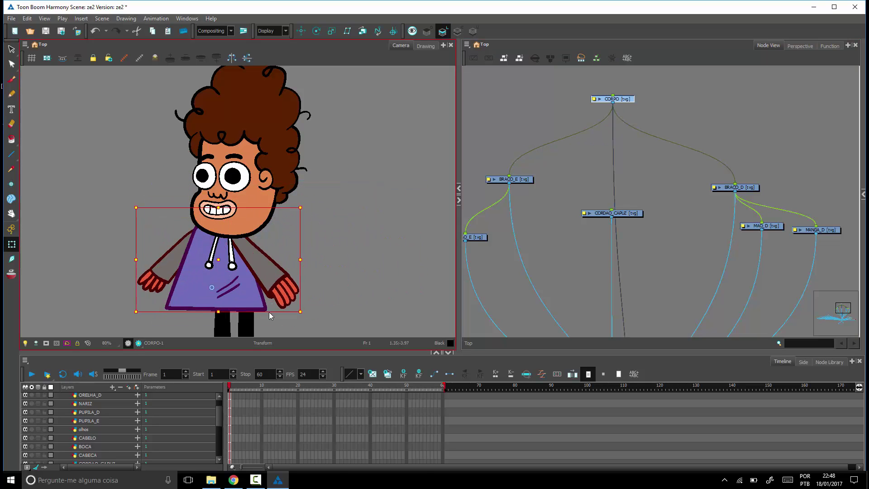
pyautogui.moveTo(269, 312); pyautogui.dragTo(288, 309)
# Parent CORDAO_CAPUZ to CORPO and test the link by moving the torso, undoing the test move.
pyautogui.moveTo(639, 213); pyautogui.dragTo(613, 105)
pyautogui.moveTo(589, 198); pyautogui.dragTo(597, 194)
pyautogui.click(628, 100)
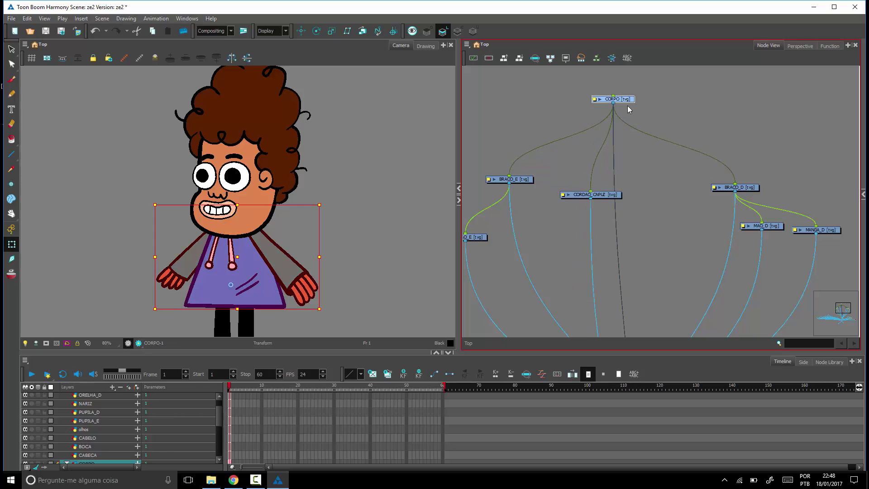
pyautogui.moveTo(312, 283); pyautogui.dragTo(329, 293)
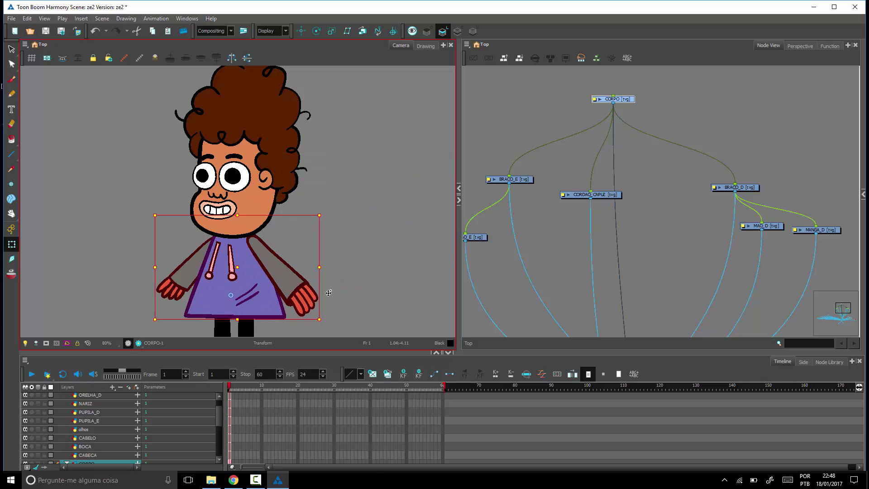
pyautogui.hotkey('ctrl', 'z')
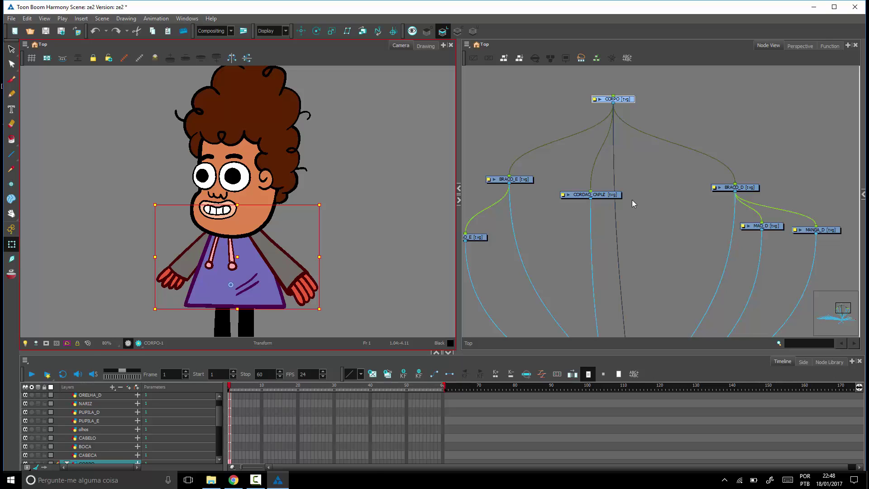
# Tidy the torso hierarchy by aligning CORDAO_CAPUZ directly beneath CORPO and moving MAO_E closer to BRACO_E.
pyautogui.scroll(-2, 645, 233)
pyautogui.moveTo(727, 243); pyautogui.dragTo(704, 221)
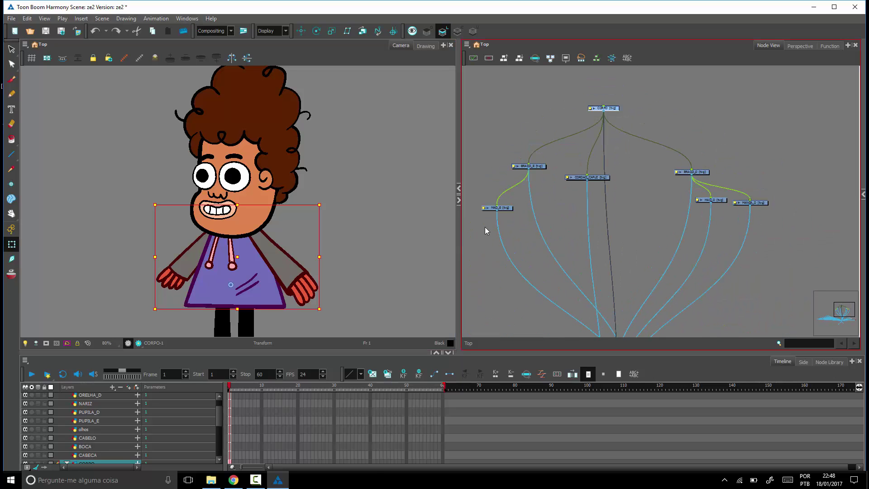
pyautogui.click(614, 172)
pyautogui.moveTo(615, 172); pyautogui.dragTo(612, 164)
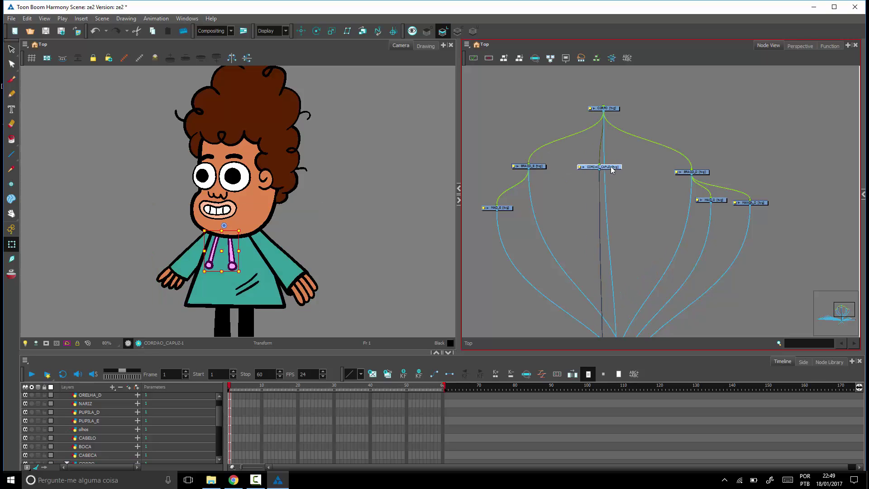
pyautogui.moveTo(359, 274); pyautogui.dragTo(363, 239)
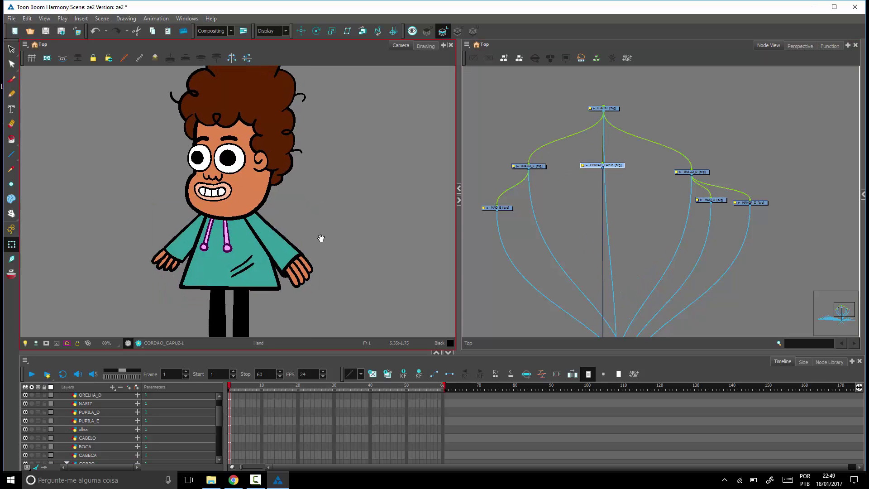
pyautogui.press('2')
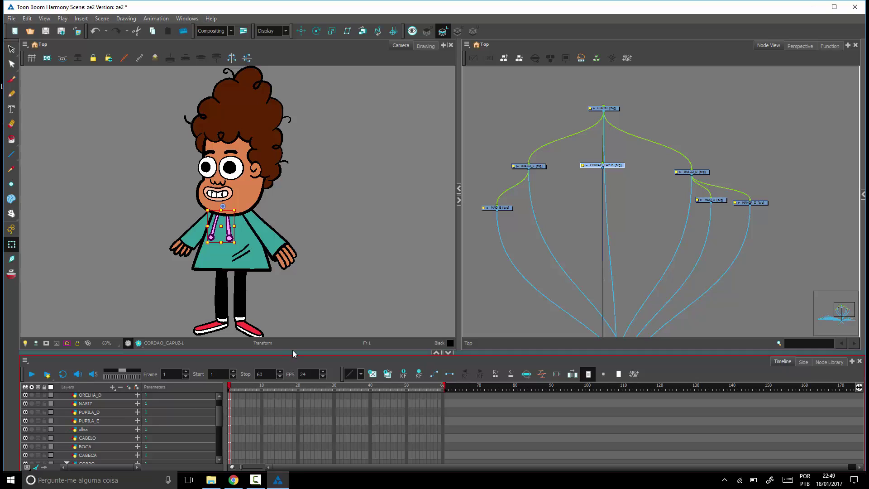
pyautogui.moveTo(293, 352); pyautogui.dragTo(292, 341)
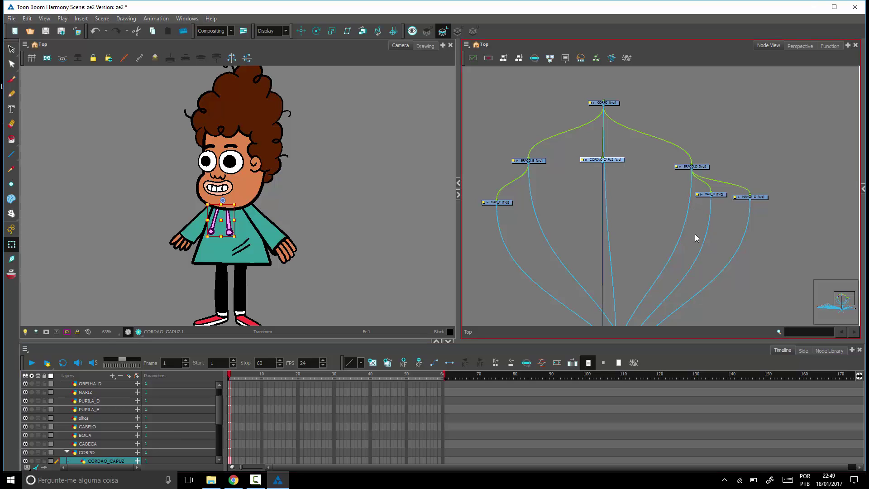
pyautogui.hscroll(-2, 660, 233)
pyautogui.click(541, 197)
pyautogui.moveTo(542, 197); pyautogui.dragTo(547, 185)
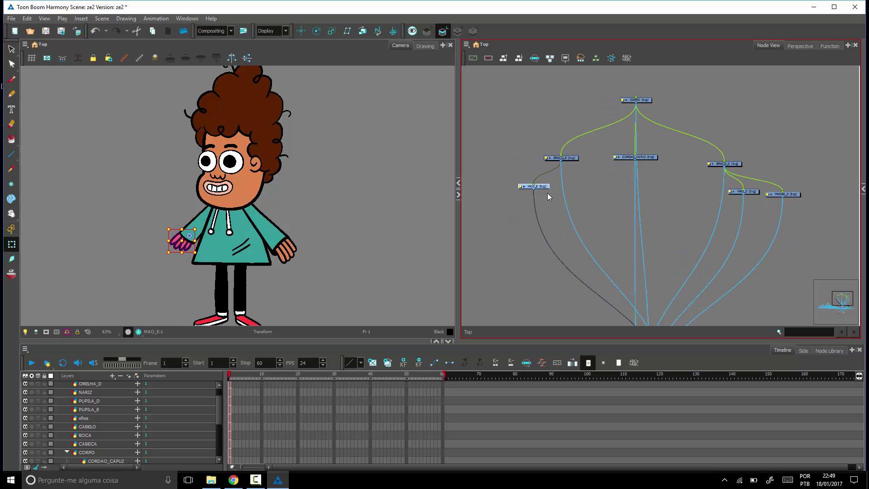
pyautogui.click(551, 208)
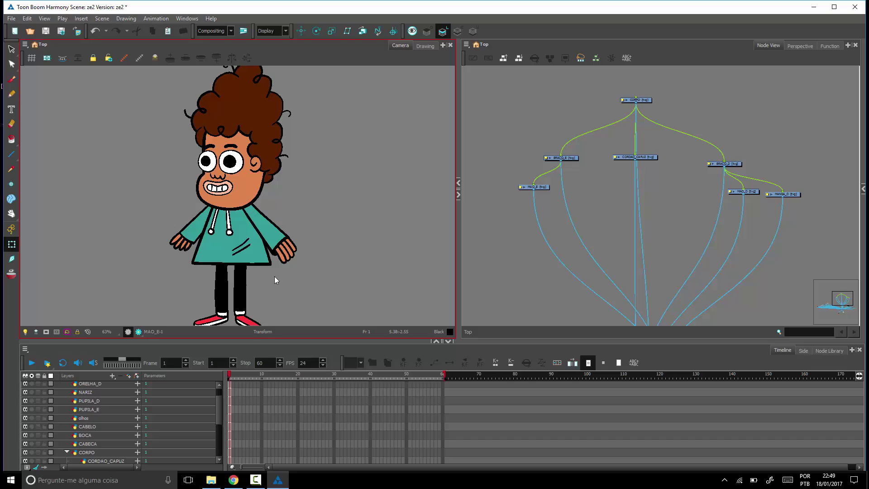
# Check the BRACO_D arm hierarchy by selecting the arm and its hand in turn and test-rotating the arm, undoing each rotation.
pyautogui.moveTo(315, 228); pyautogui.dragTo(298, 212)
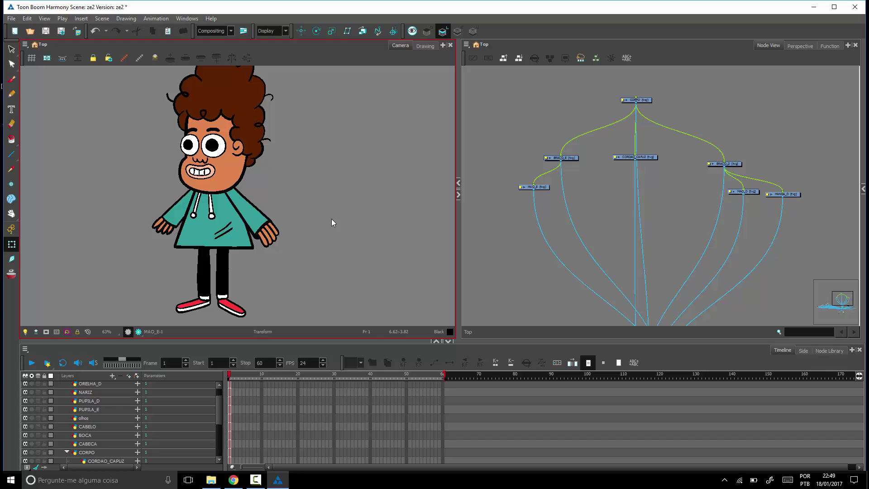
pyautogui.click(261, 213)
pyautogui.moveTo(279, 249); pyautogui.dragTo(312, 279)
pyautogui.hotkey('ctrl', 'z')
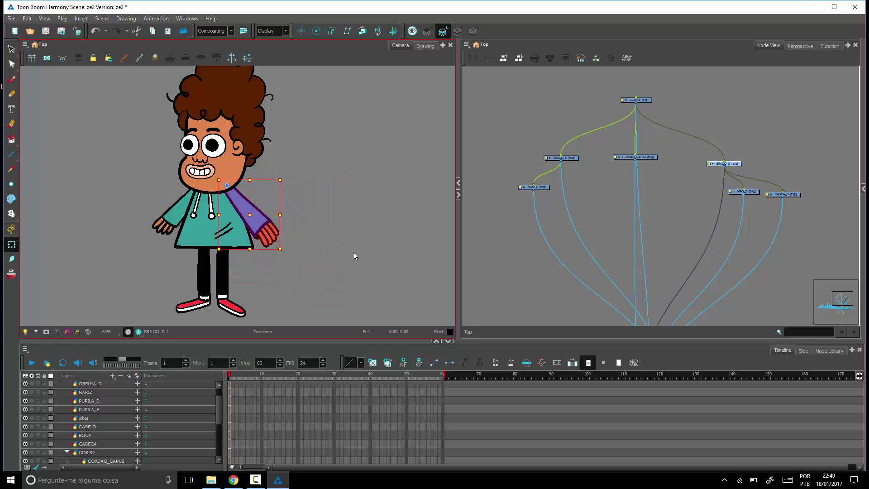
pyautogui.click(310, 230)
pyautogui.click(262, 215)
pyautogui.click(280, 236)
pyautogui.click(273, 233)
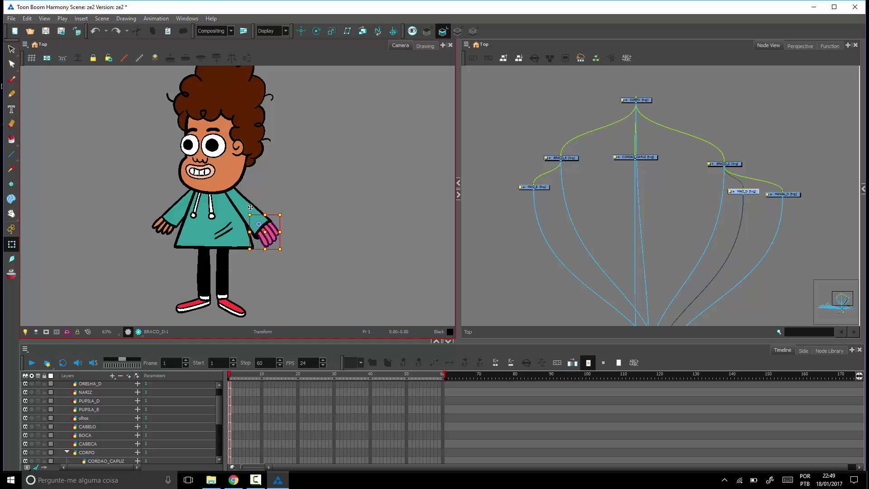
pyautogui.click(299, 234)
pyautogui.click(262, 217)
pyautogui.click(270, 233)
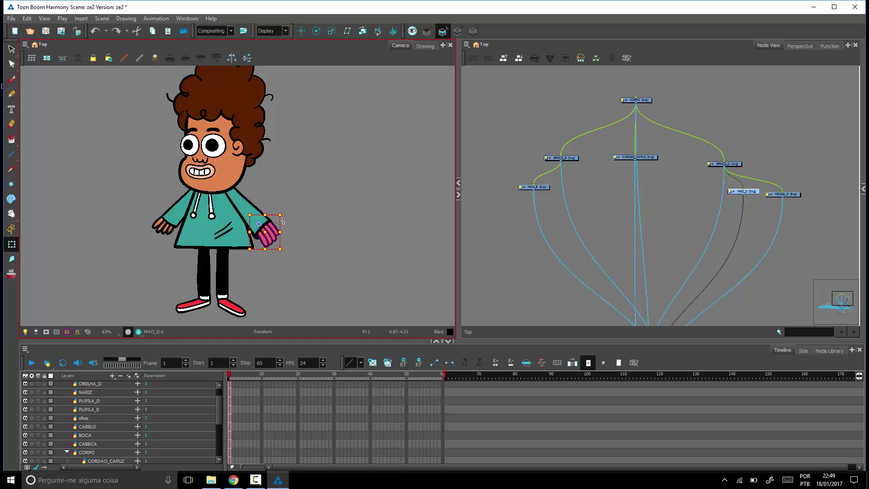
pyautogui.click(298, 236)
pyautogui.click(260, 215)
pyautogui.moveTo(280, 249); pyautogui.dragTo(291, 262)
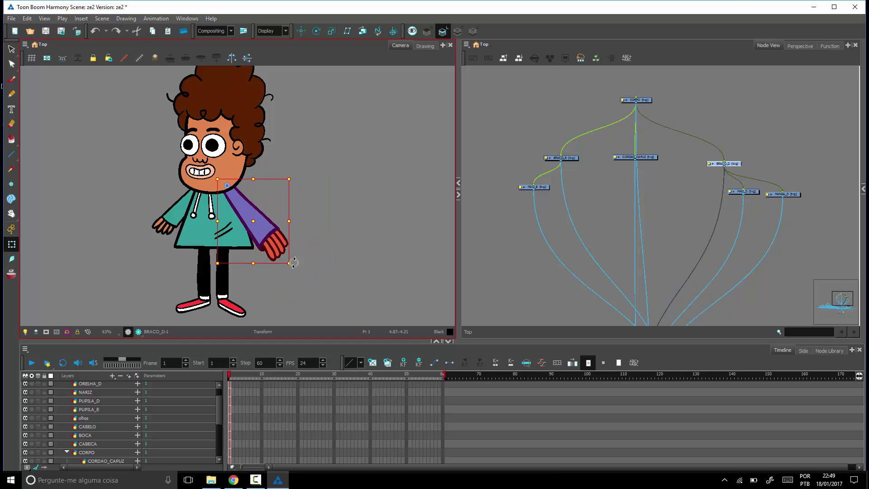
pyautogui.hotkey('ctrl', 'z')
pyautogui.click(272, 196)
pyautogui.click(258, 210)
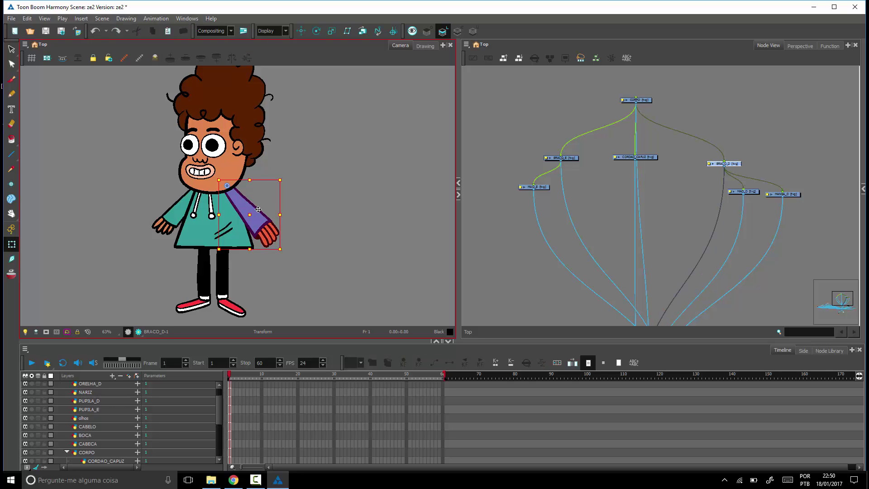
pyautogui.click(320, 253)
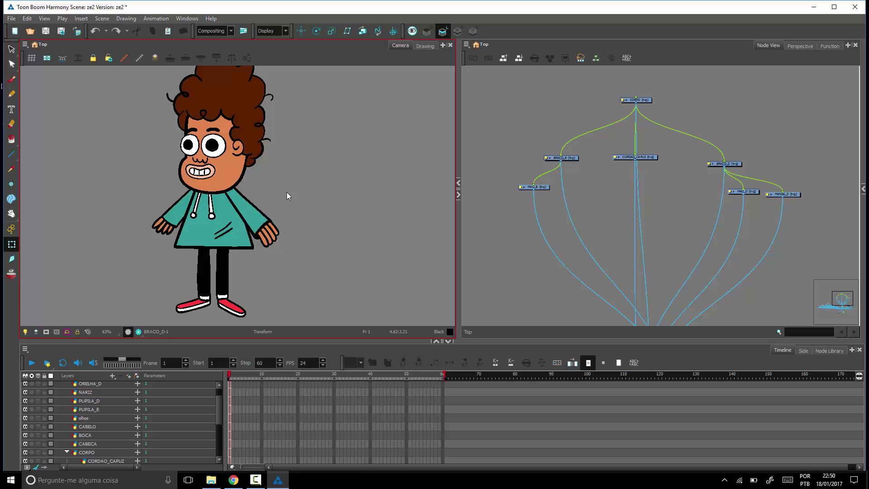
# Select the CABECA head, locate the group of head nodes in the network and examine which parts it contains.
pyautogui.moveTo(590, 187); pyautogui.dragTo(671, 199)
pyautogui.moveTo(317, 110); pyautogui.dragTo(350, 161)
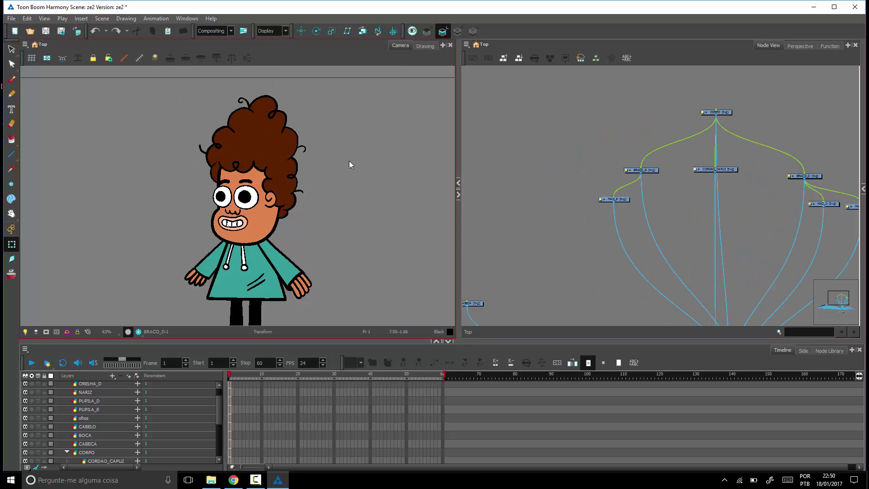
pyautogui.click(245, 233)
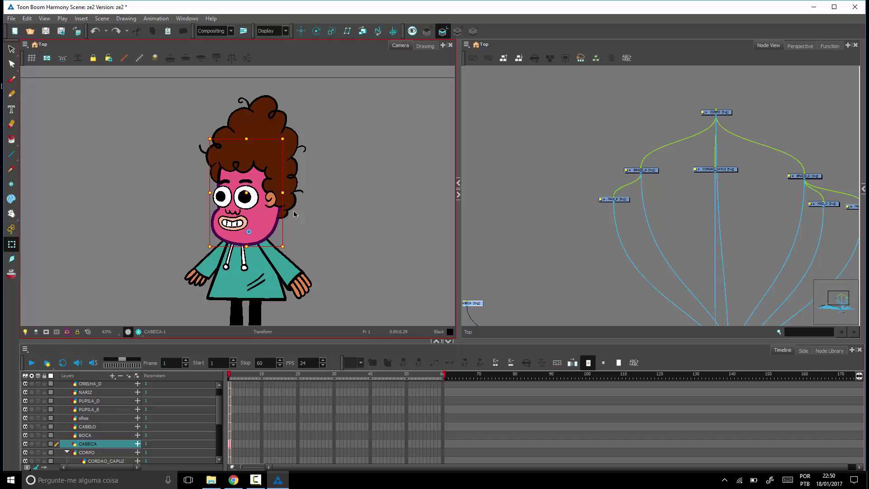
pyautogui.click(363, 221)
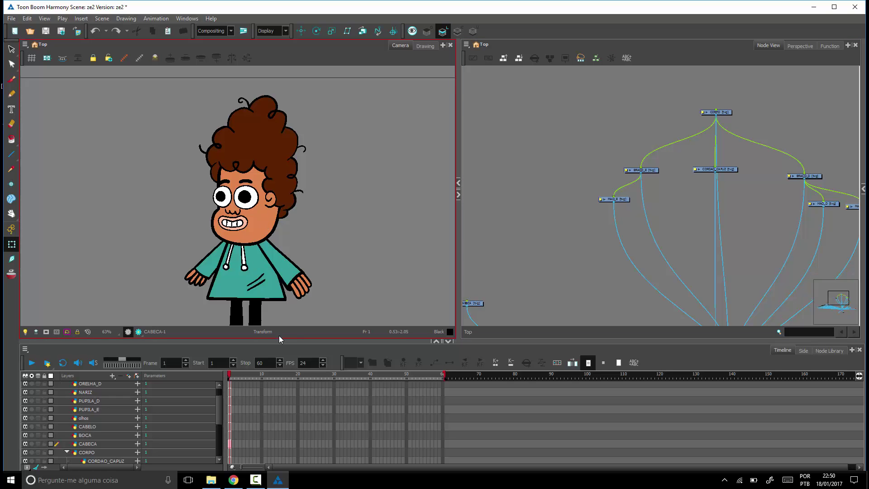
pyautogui.click(559, 280)
pyautogui.moveTo(560, 279); pyautogui.dragTo(682, 199)
pyautogui.moveTo(634, 238); pyautogui.dragTo(720, 215)
pyautogui.moveTo(772, 134); pyautogui.dragTo(528, 282)
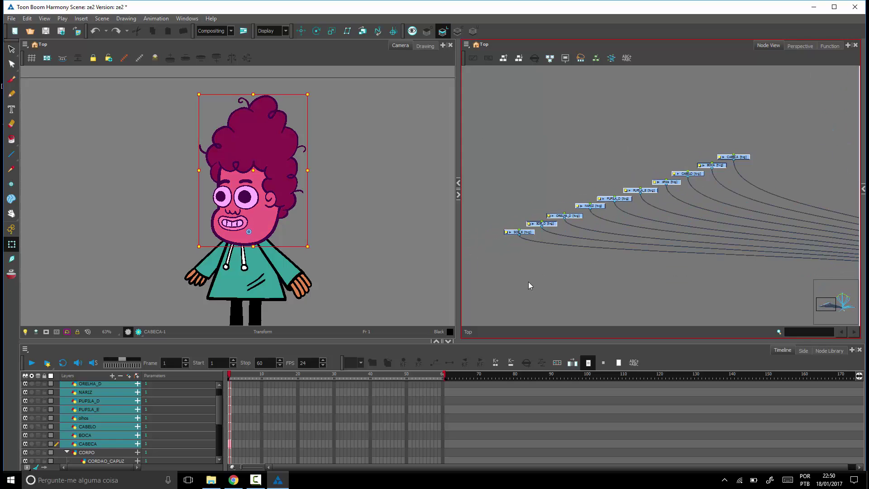
pyautogui.click(529, 284)
pyautogui.moveTo(691, 256); pyautogui.dragTo(687, 265)
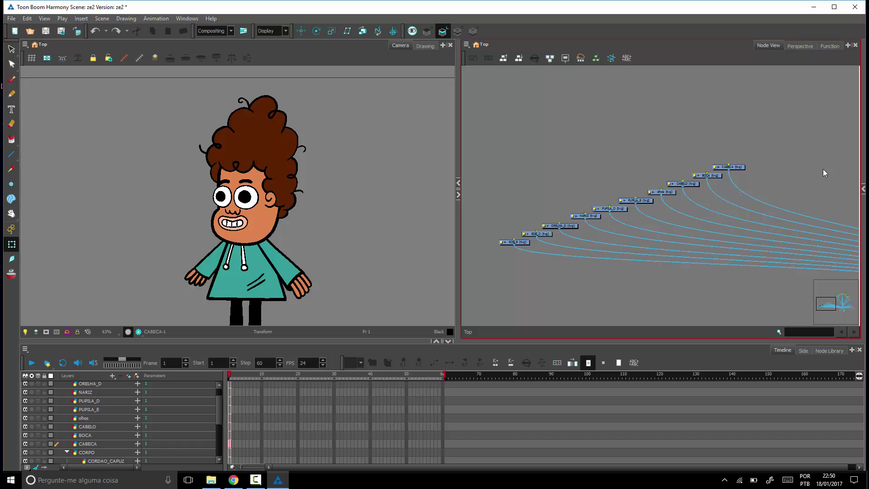
# Add a Node Library view beside the Node View, widen it and show the Favorites category.
pyautogui.click(849, 47)
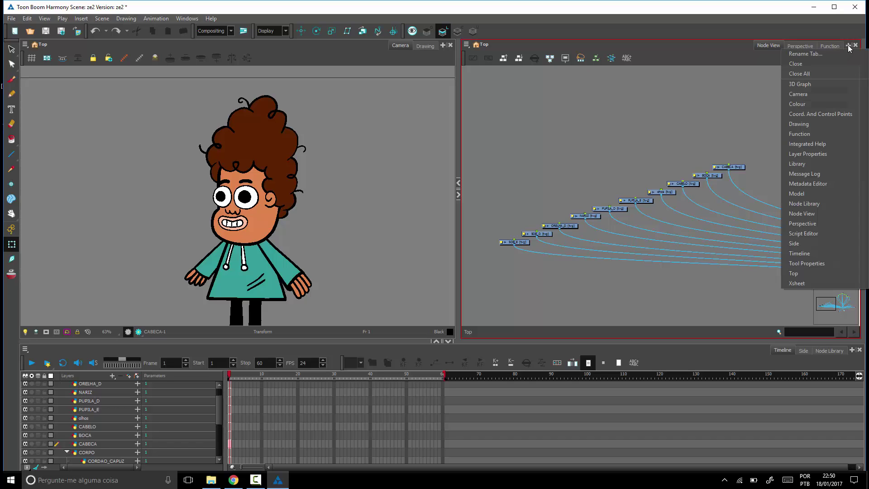
pyautogui.click(825, 204)
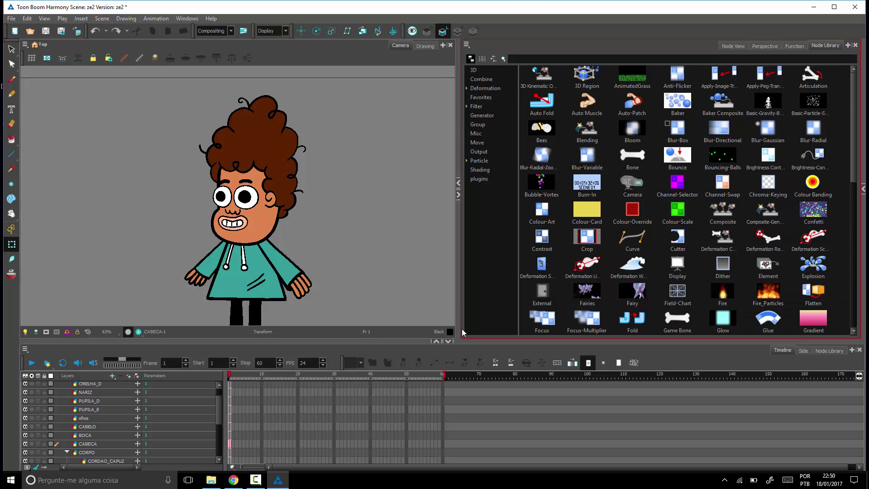
pyautogui.moveTo(459, 312); pyautogui.dragTo(389, 313)
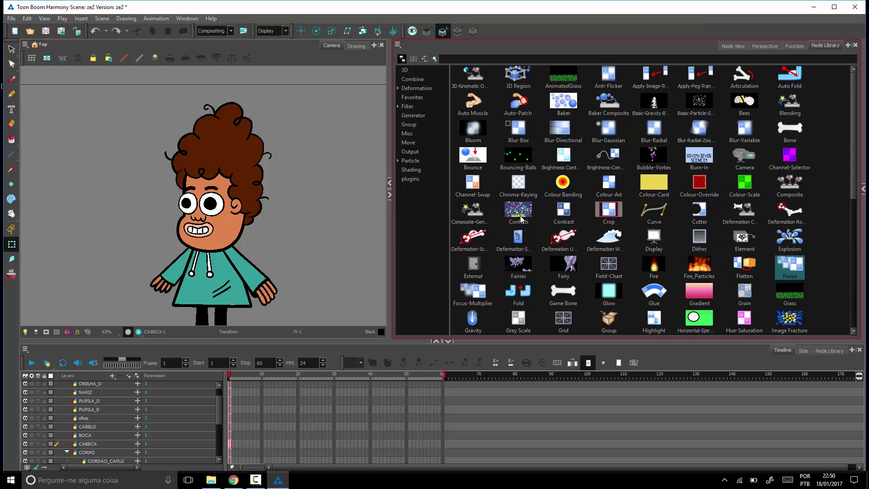
pyautogui.click(412, 97)
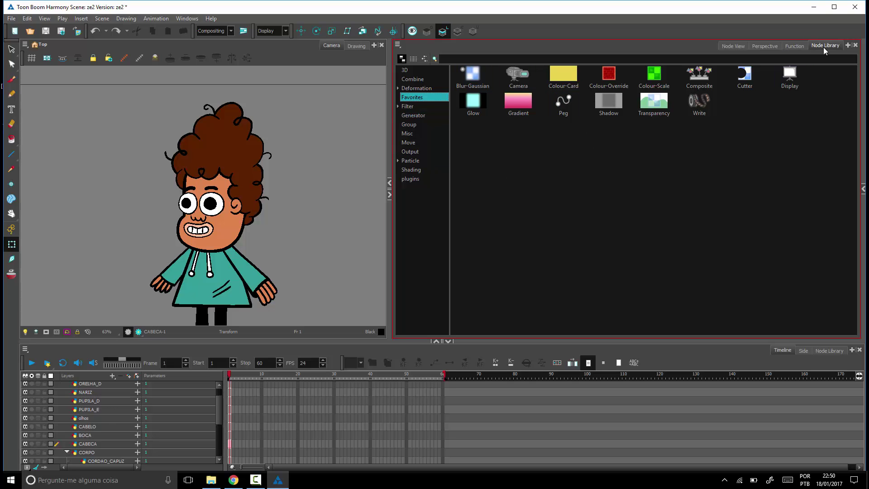
# Dock the Node Library in the same panel group as the Timeline, bring back the Node View and enlarge the library panel.
pyautogui.moveTo(609, 102)
pyautogui.mouseDown()
pyautogui.moveTo(309, 61)
pyautogui.moveTo(308, 45)
pyautogui.moveTo(348, 96)
pyautogui.moveTo(346, 48)
pyautogui.moveTo(358, 79)
pyautogui.moveTo(561, 349)
pyautogui.moveTo(261, 383)
pyautogui.moveTo(130, 349)
pyautogui.mouseUp()
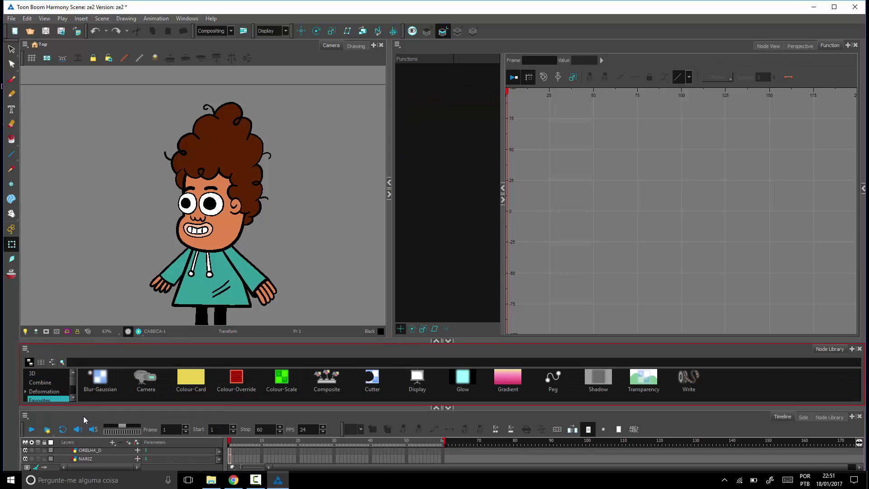
pyautogui.click(27, 349)
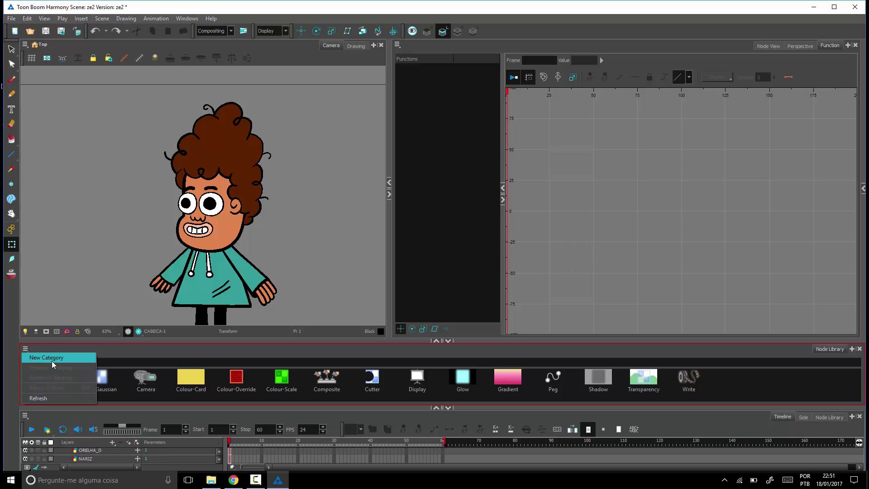
pyautogui.click(68, 347)
pyautogui.moveTo(831, 352); pyautogui.dragTo(765, 420)
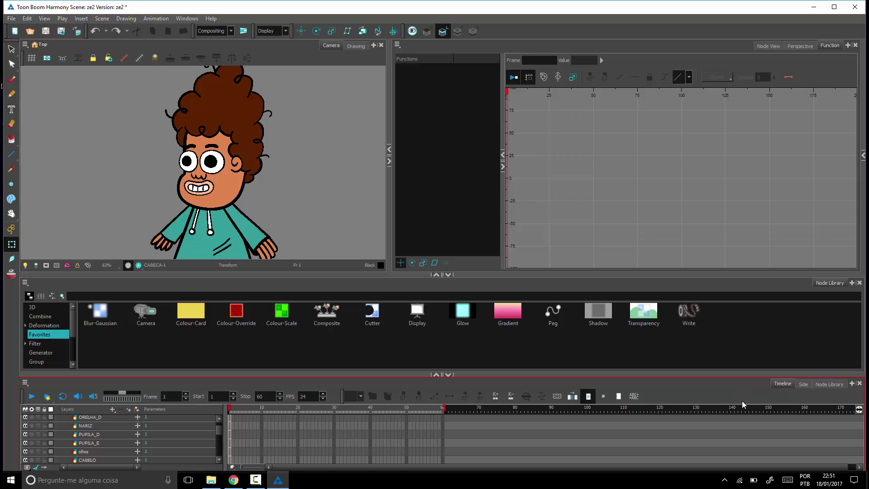
pyautogui.click(768, 46)
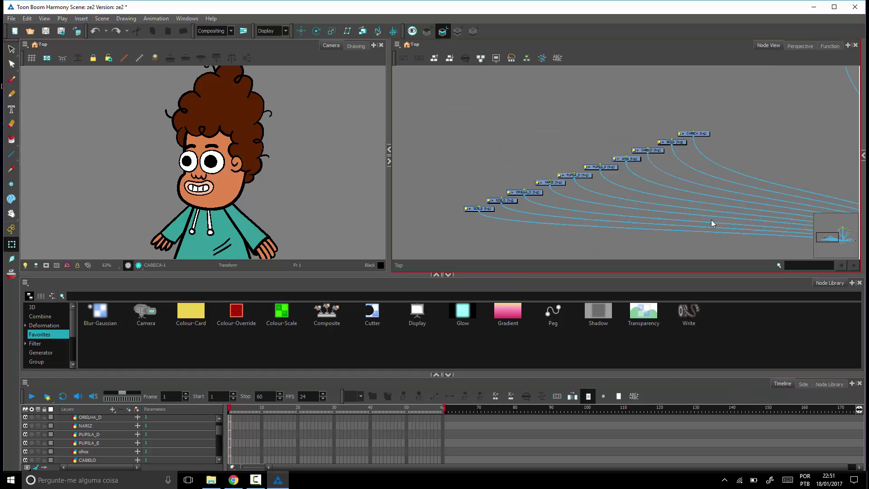
pyautogui.click(617, 373)
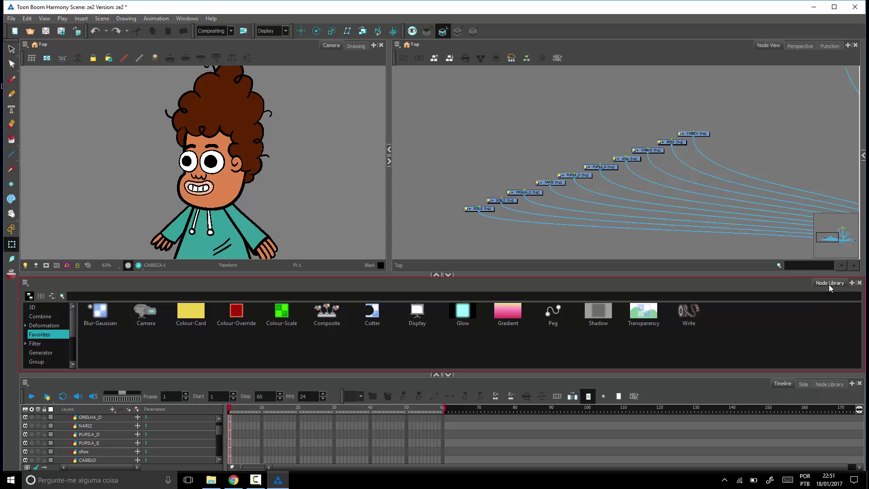
pyautogui.click(759, 385)
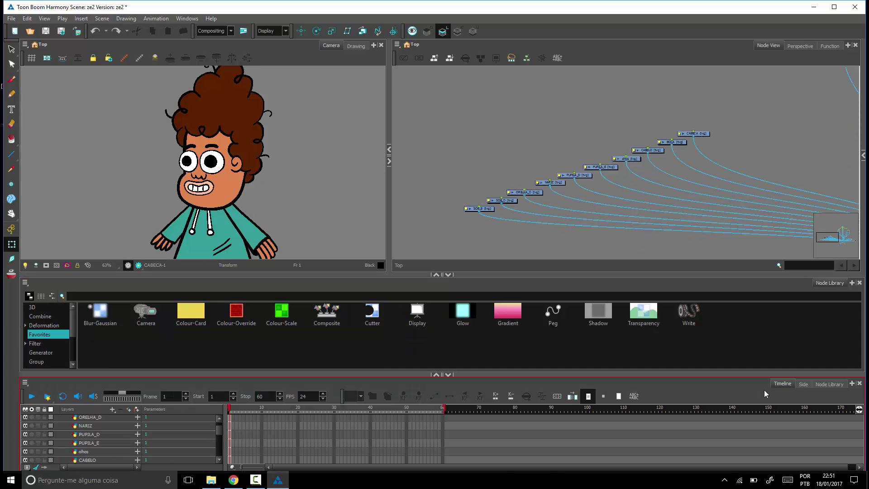
pyautogui.click(810, 324)
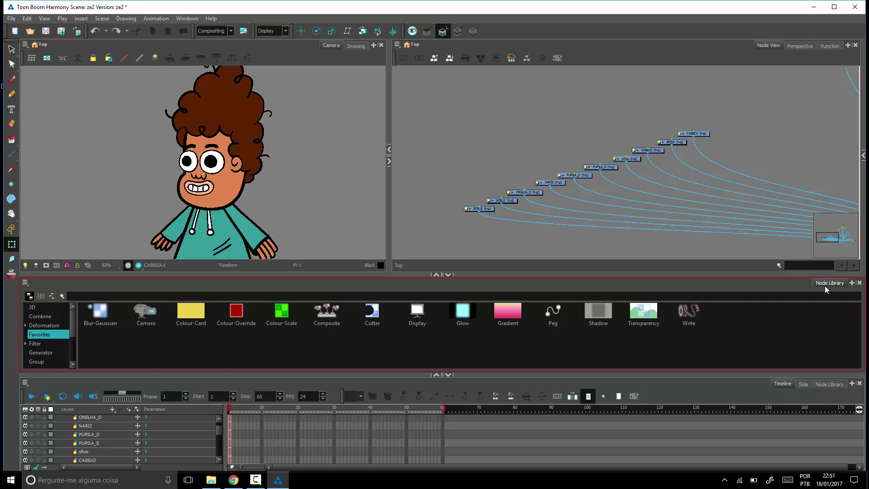
pyautogui.moveTo(825, 285); pyautogui.dragTo(801, 396)
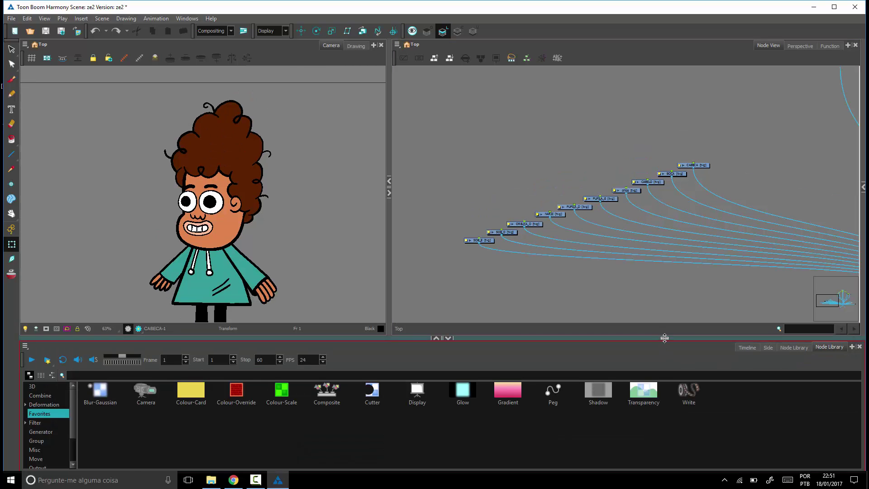
pyautogui.moveTo(663, 339); pyautogui.dragTo(664, 318)
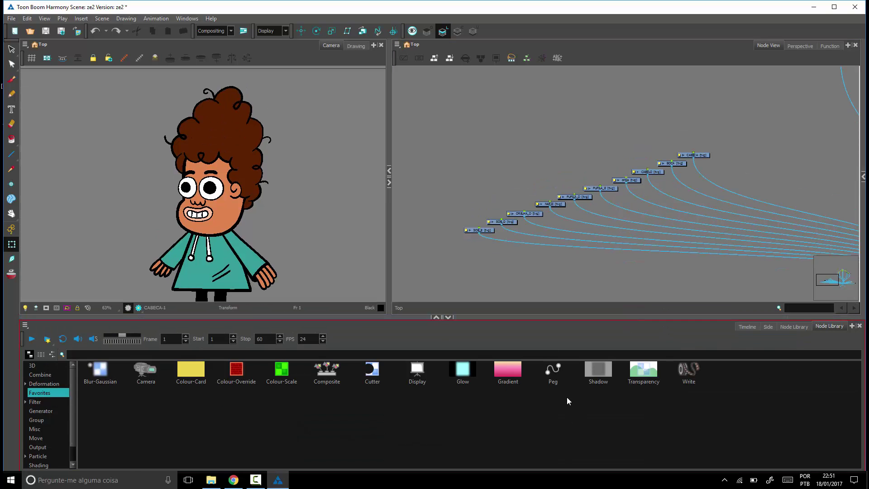
# Place a Peg node from the Favorites category in the network, just above the group of head nodes.
pyautogui.click(556, 378)
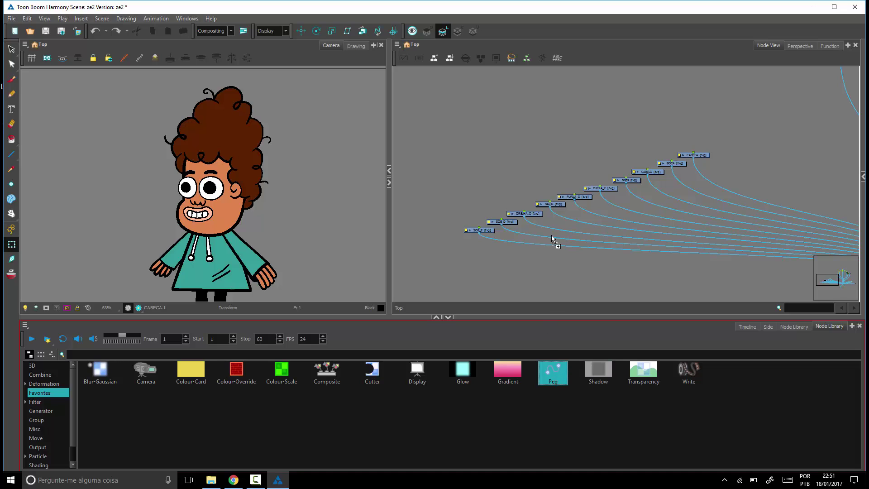
pyautogui.moveTo(583, 126); pyautogui.dragTo(585, 112)
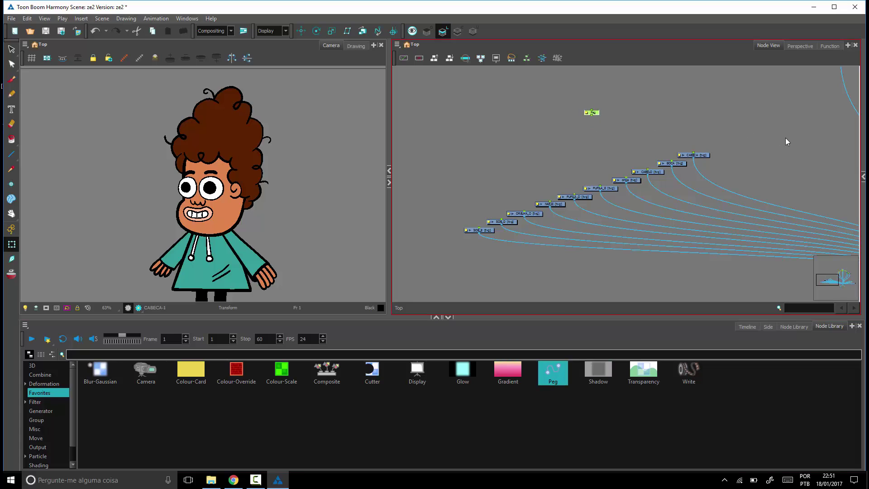
pyautogui.scroll(-3, 239, 235)
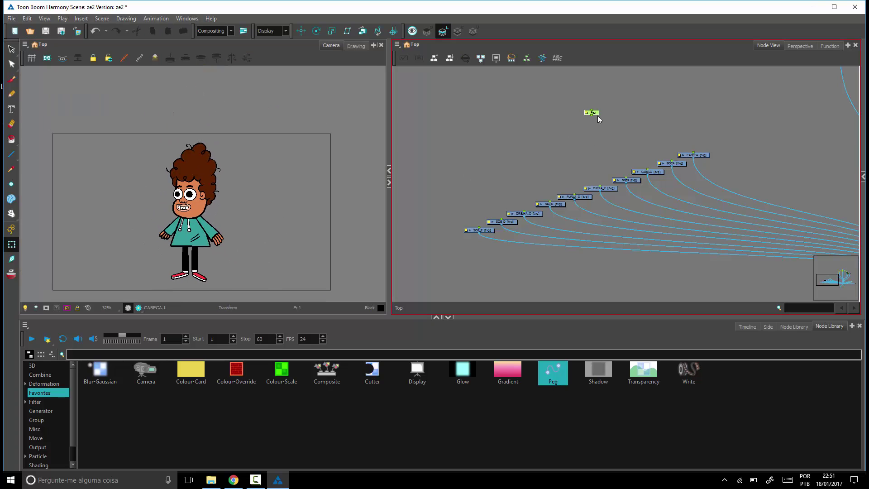
pyautogui.click(17, 249)
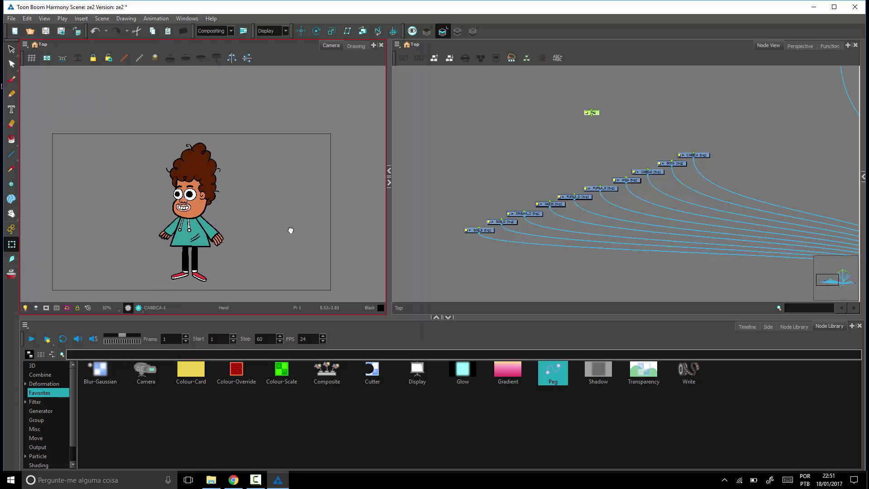
pyautogui.scroll(-3, 290, 175)
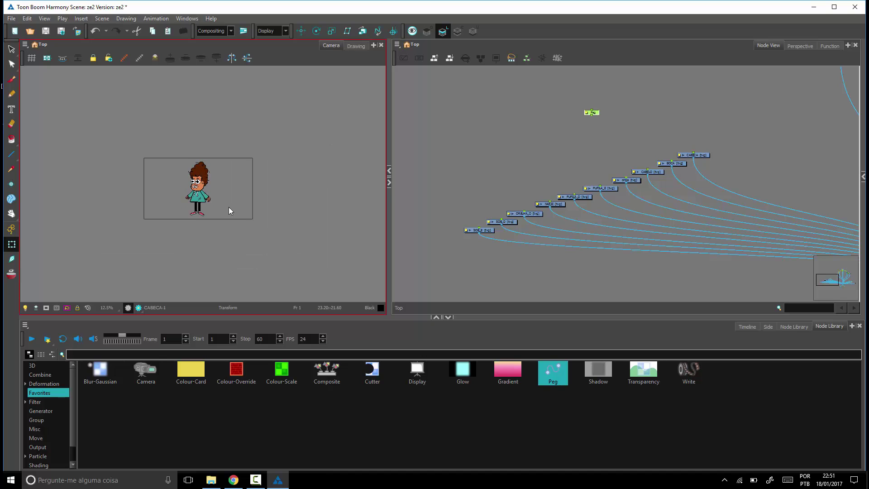
pyautogui.scroll(4, 231, 209)
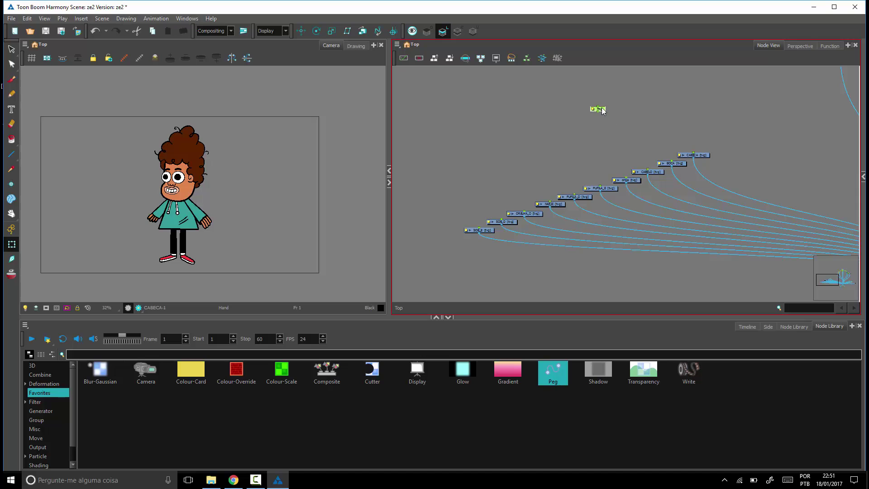
pyautogui.moveTo(602, 109); pyautogui.dragTo(701, 103)
pyautogui.moveTo(604, 108); pyautogui.dragTo(670, 93)
# Delete the Peg node above the head nodes.
pyautogui.moveTo(743, 135); pyautogui.dragTo(410, 266)
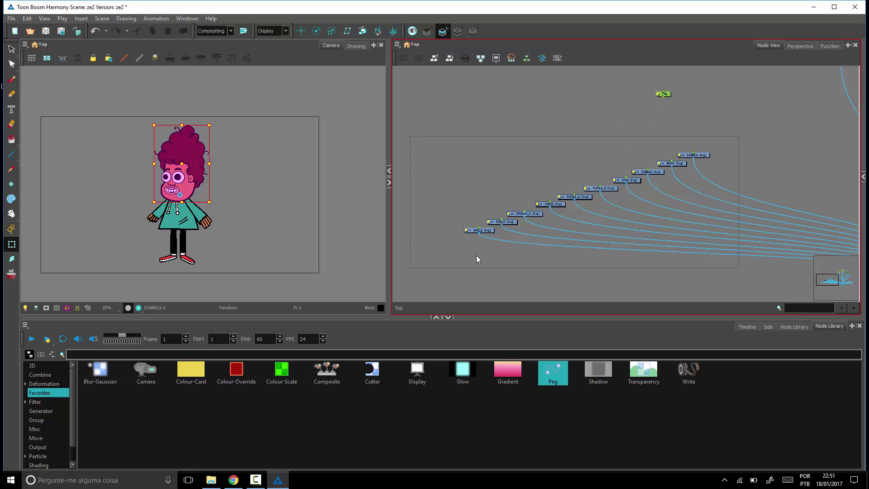
pyautogui.click(666, 95)
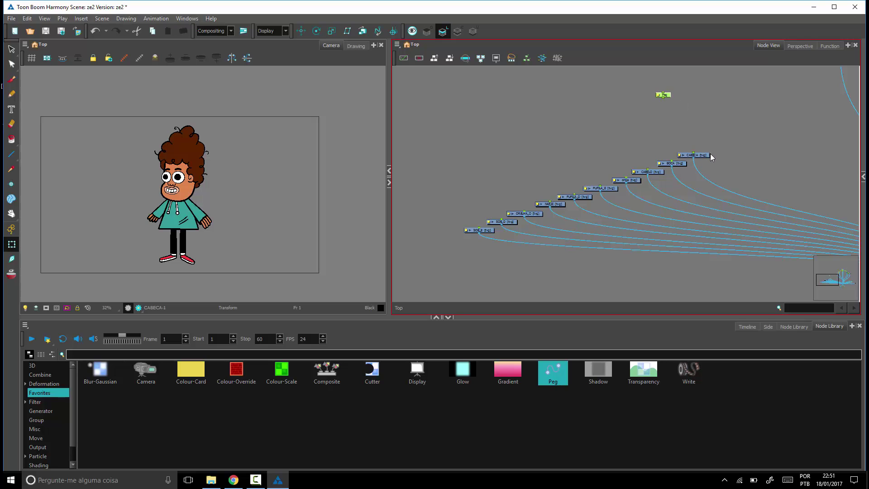
pyautogui.press('Delete')
# Select the BRACO_E arm on the character and locate its node in the CORPO hierarchy.
pyautogui.click(200, 215)
pyautogui.click(171, 220)
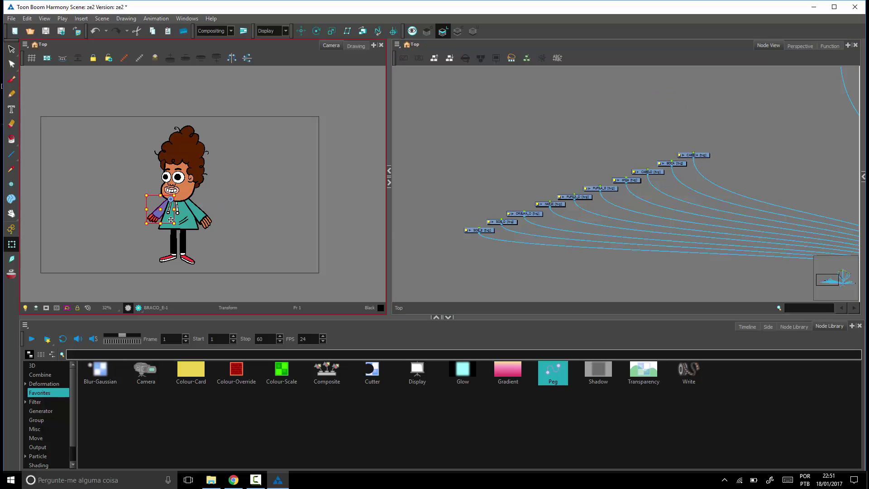
pyautogui.press('2')
pyautogui.press('2')
pyautogui.press('2')
pyautogui.moveTo(194, 233); pyautogui.dragTo(243, 198)
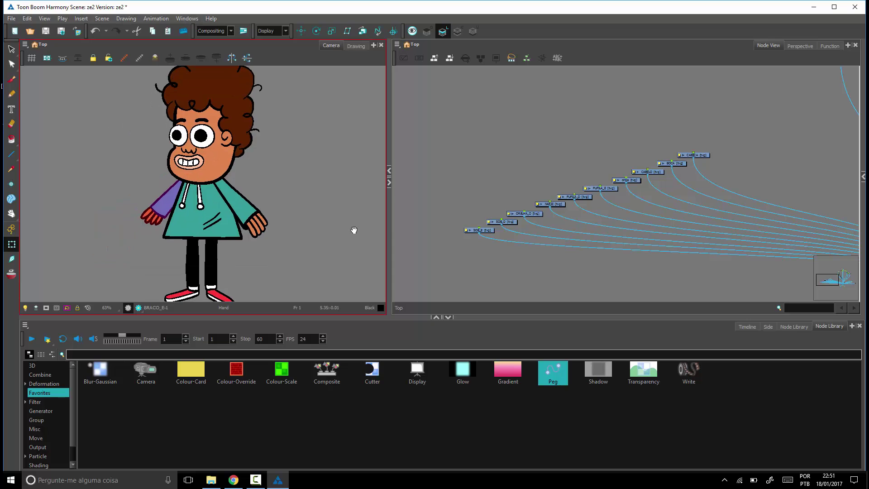
pyautogui.moveTo(770, 184); pyautogui.dragTo(551, 235)
pyautogui.moveTo(715, 170); pyautogui.dragTo(533, 228)
pyautogui.moveTo(680, 202); pyautogui.dragTo(571, 231)
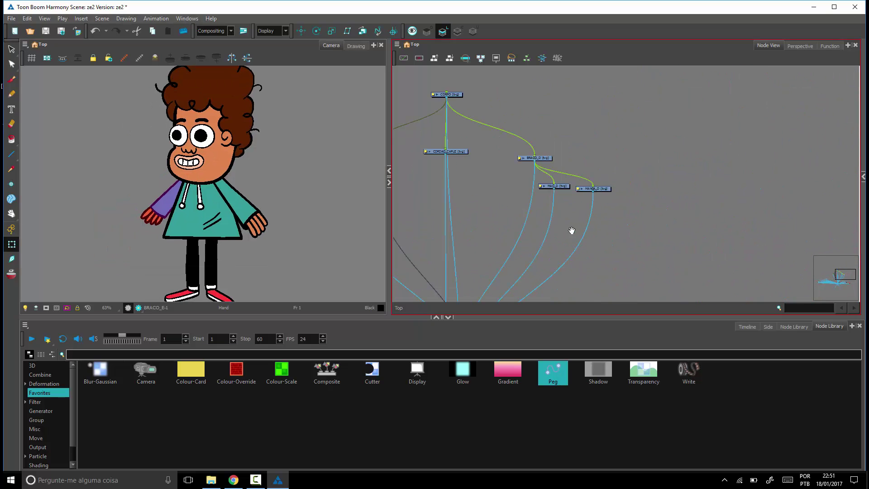
pyautogui.moveTo(511, 230); pyautogui.dragTo(700, 208)
pyautogui.moveTo(578, 179); pyautogui.dragTo(597, 176)
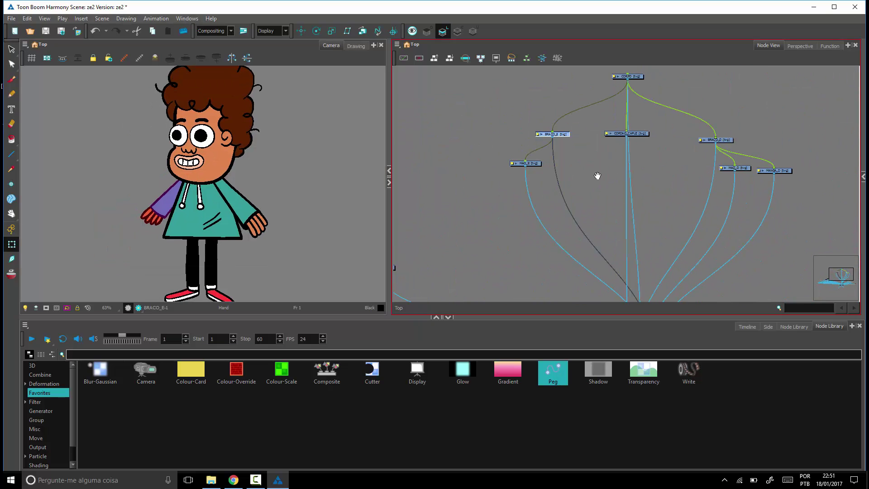
# Compare the MAO_E hand and the BRACO_D arm by selecting each in turn, and clear the selection.
pyautogui.click(528, 164)
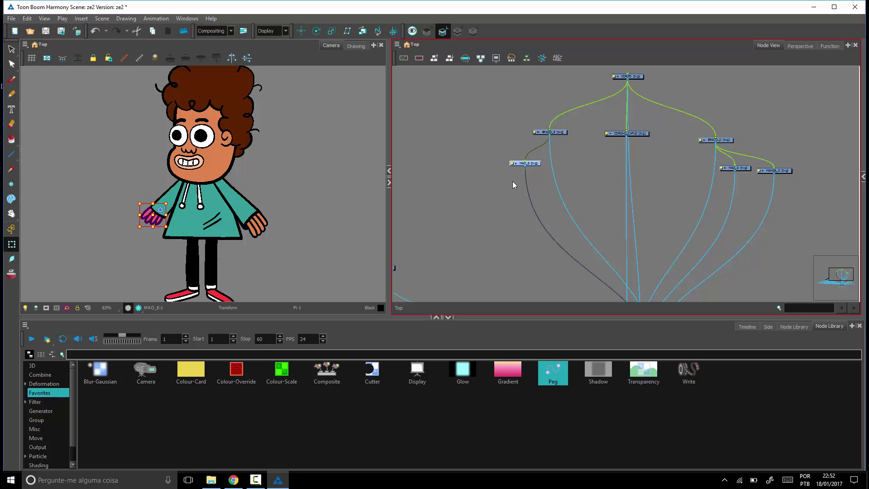
pyautogui.click(250, 175)
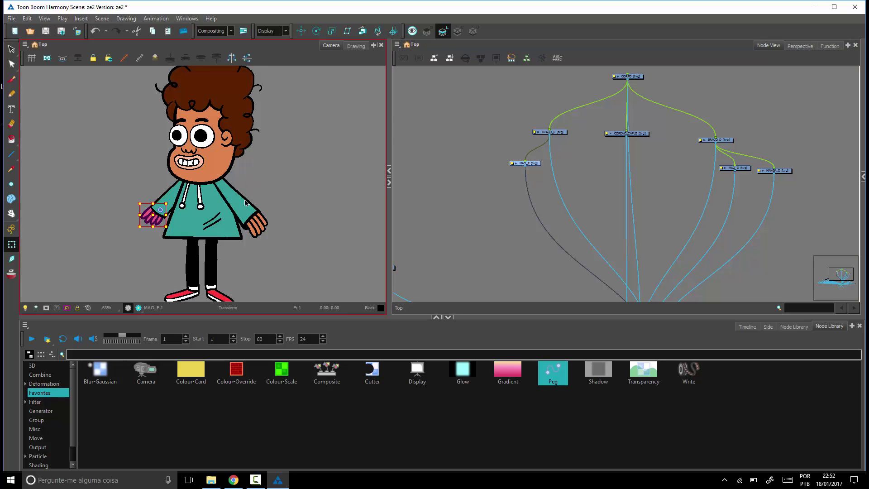
pyautogui.click(251, 213)
pyautogui.click(303, 240)
pyautogui.click(575, 202)
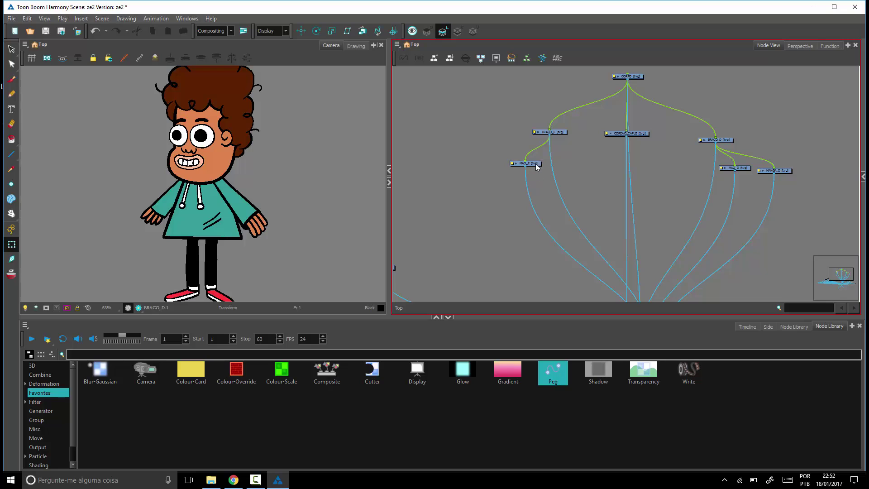
# Disconnect MAO_E from BRACO_E and BRACO_E from CORPO, placing both nodes apart from the torso hierarchy.
pyautogui.moveTo(536, 164); pyautogui.dragTo(529, 175)
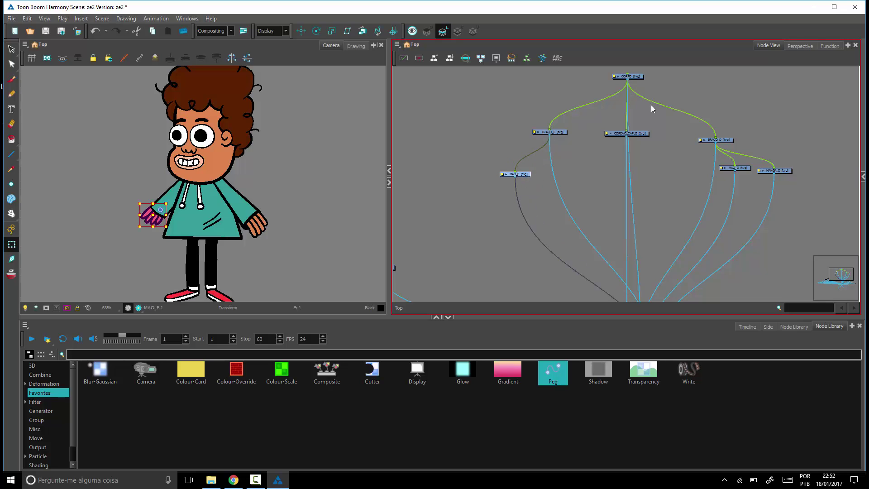
pyautogui.moveTo(525, 173); pyautogui.dragTo(522, 176)
pyautogui.click(529, 167)
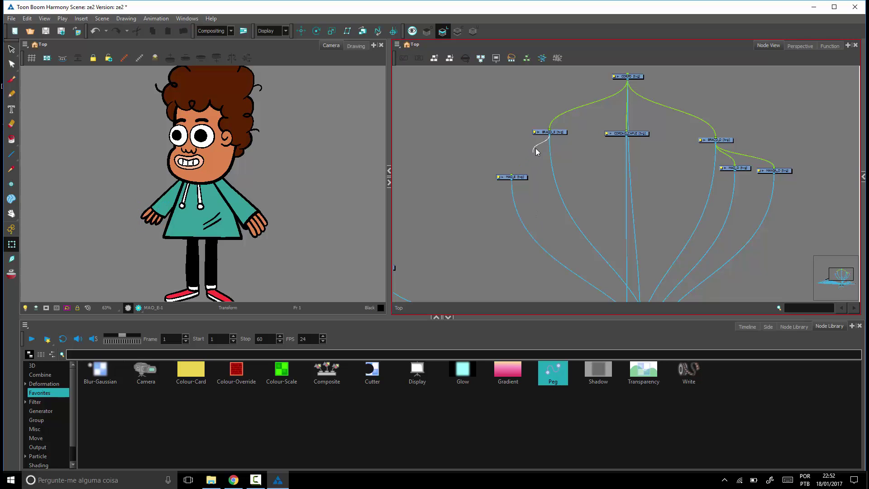
pyautogui.moveTo(560, 136); pyautogui.dragTo(547, 154)
pyautogui.click(565, 115)
pyautogui.moveTo(515, 177); pyautogui.dragTo(510, 176)
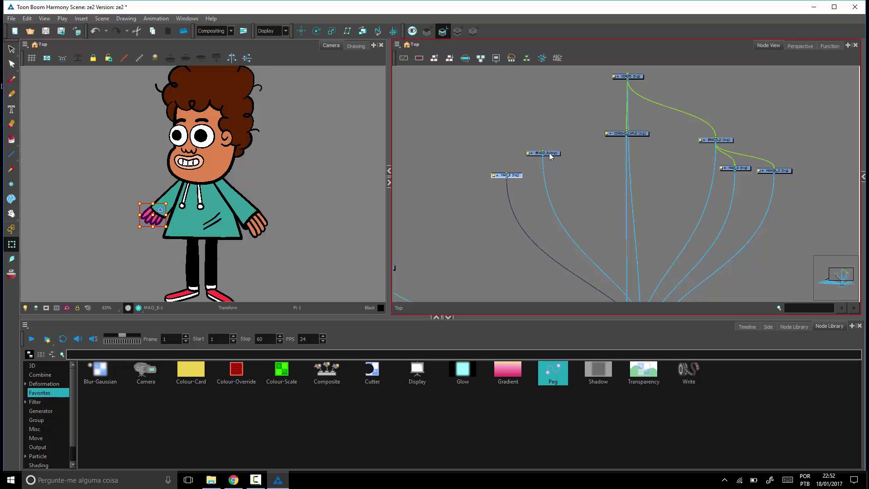
pyautogui.moveTo(549, 153); pyautogui.dragTo(536, 159)
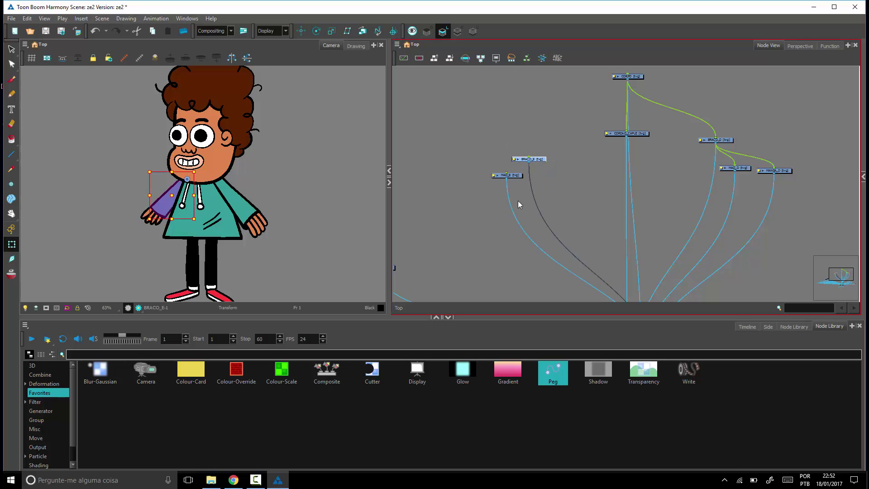
# Add a Peg node above MAO_E and connect it as the parent of that hand drawing.
pyautogui.click(512, 176)
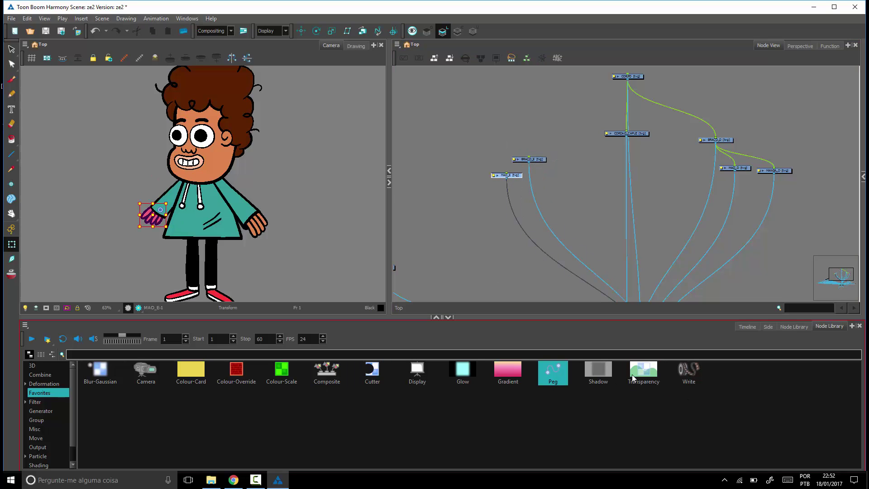
pyautogui.moveTo(539, 327); pyautogui.dragTo(473, 185)
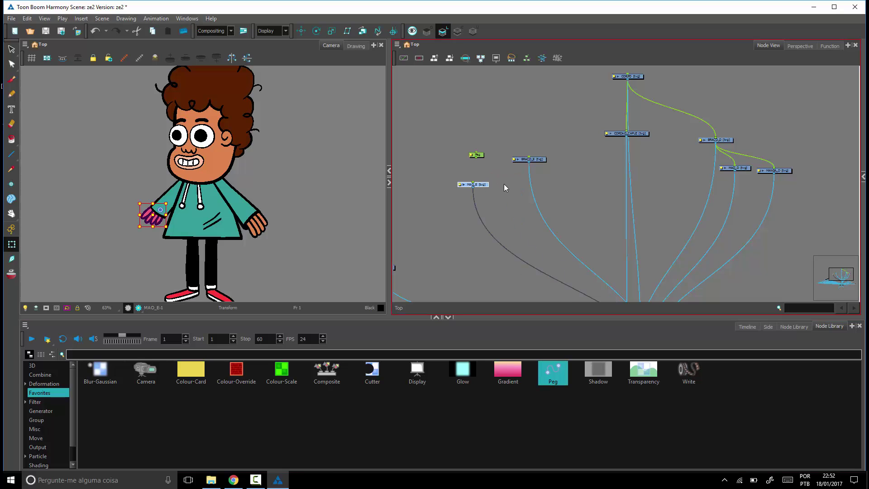
pyautogui.click(482, 156)
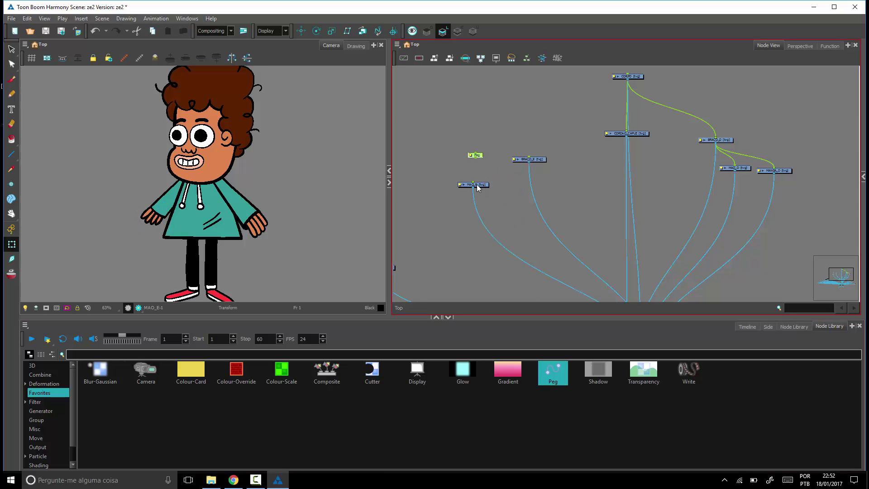
pyautogui.moveTo(473, 159); pyautogui.dragTo(479, 157)
pyautogui.click(483, 185)
pyautogui.click(480, 157)
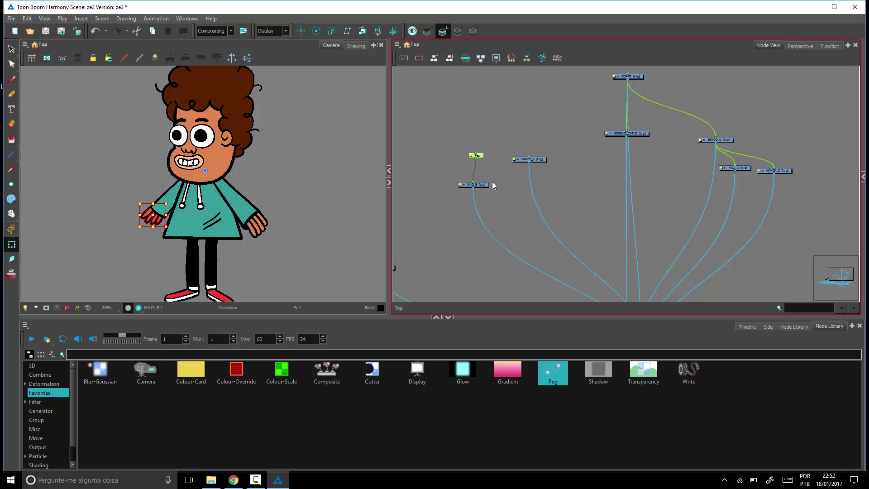
pyautogui.click(480, 156)
pyautogui.click(481, 158)
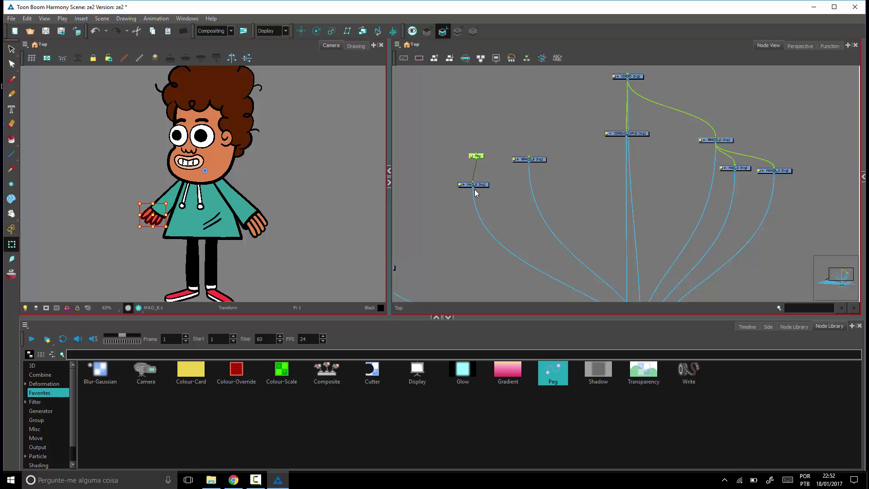
# Move the MAO_E node closer beneath its Peg, keeping the hand selected.
pyautogui.moveTo(482, 186); pyautogui.dragTo(479, 179)
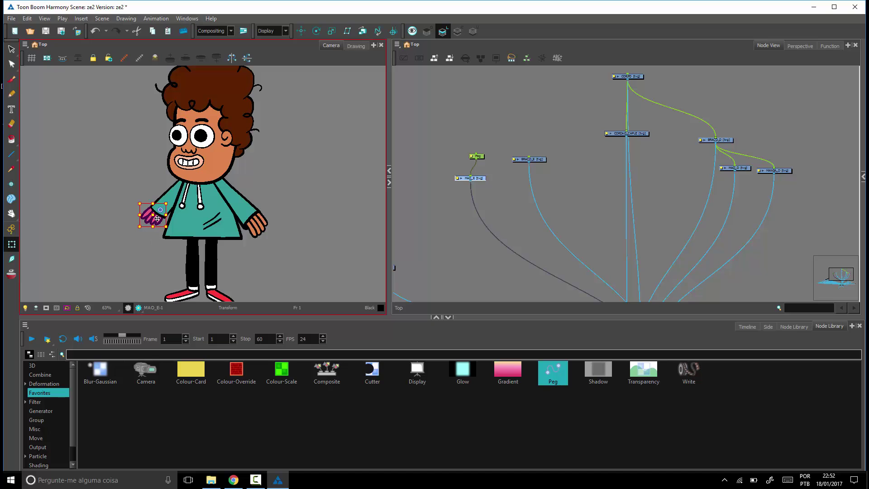
pyautogui.press('2')
pyautogui.press('2')
pyautogui.press('2')
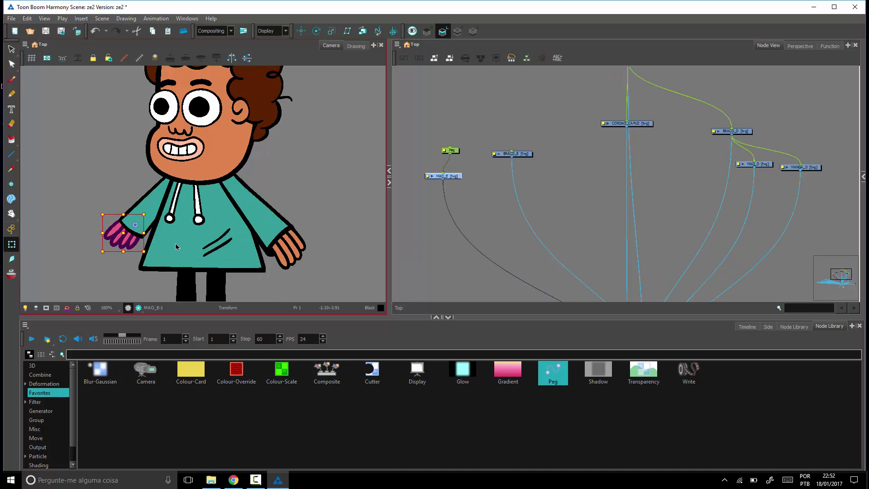
# Place the rotation pivot of the Peg above MAO_E at the wrist, with the hand node moved slightly farther beneath the Peg.
pyautogui.press('space')
pyautogui.moveTo(220, 258); pyautogui.dragTo(238, 223)
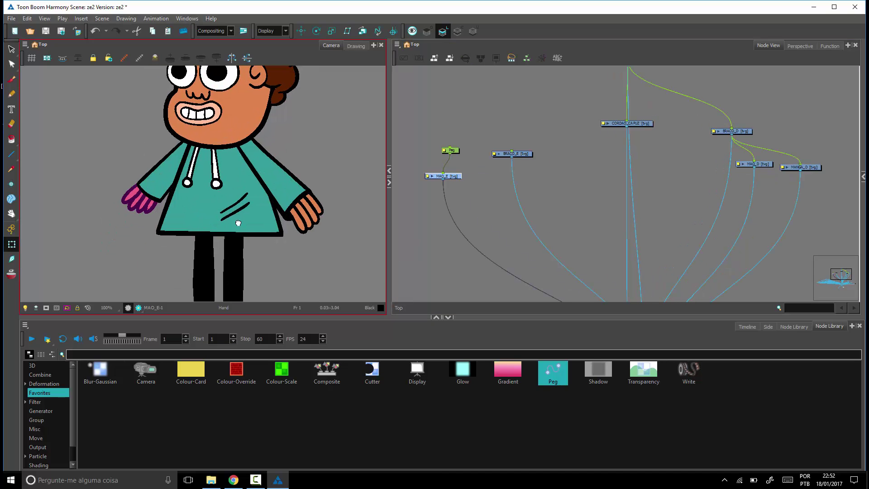
pyautogui.click(456, 150)
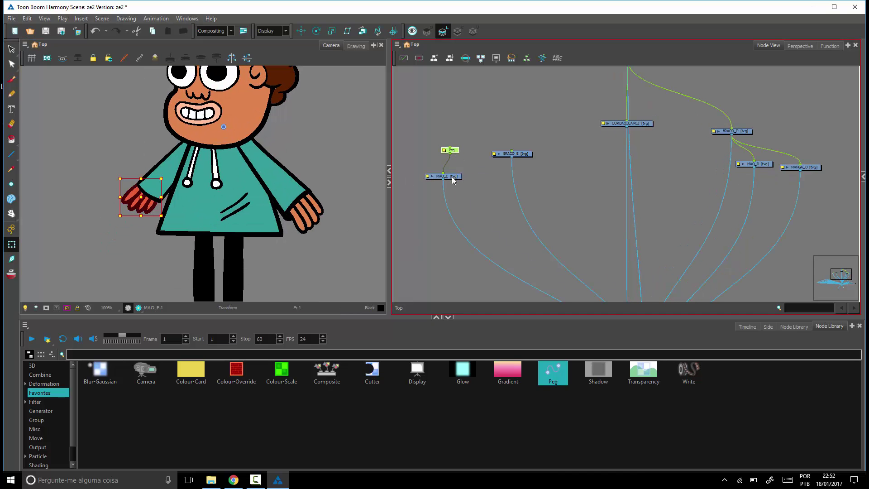
pyautogui.moveTo(453, 178); pyautogui.dragTo(454, 187)
pyautogui.click(455, 149)
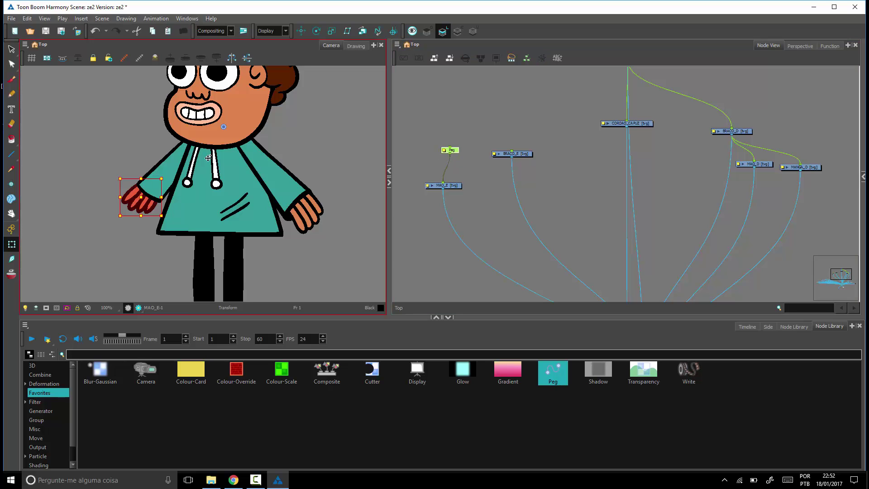
pyautogui.click(316, 31)
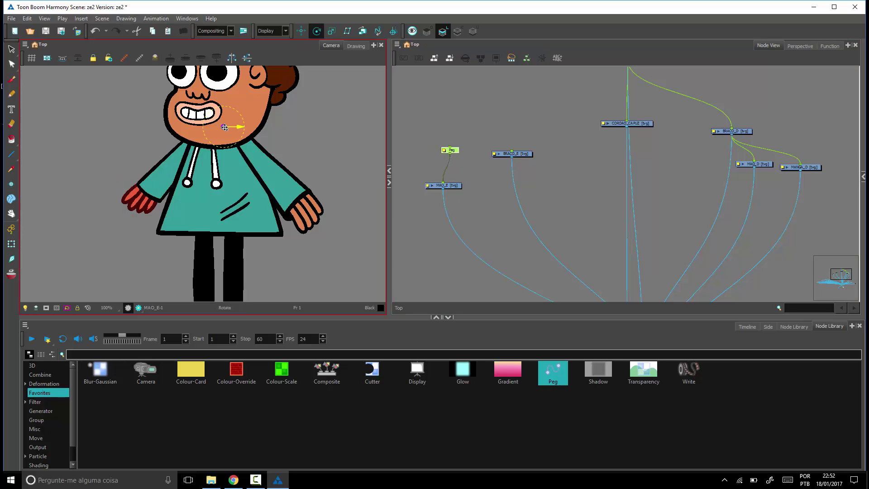
pyautogui.moveTo(224, 127); pyautogui.dragTo(152, 190)
# Compare the pivots of the MAO_E drawing and its Peg, and align the Peg directly above MAO_E.
pyautogui.click(449, 186)
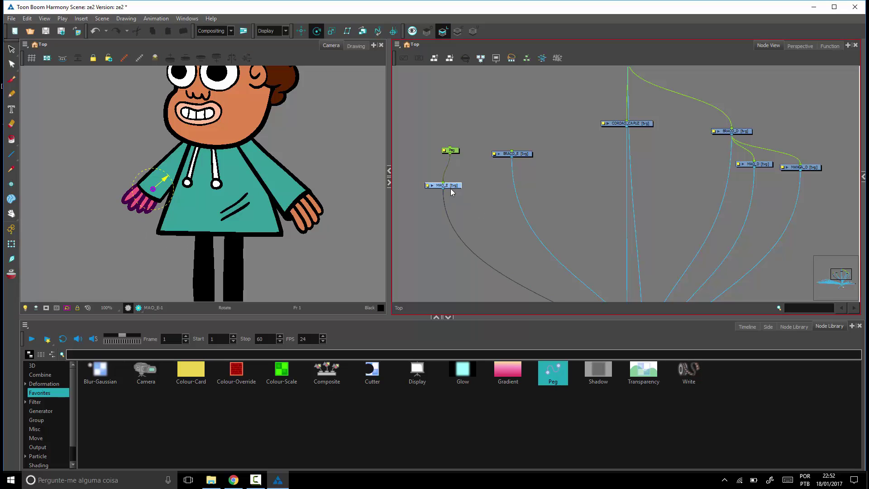
pyautogui.click(455, 151)
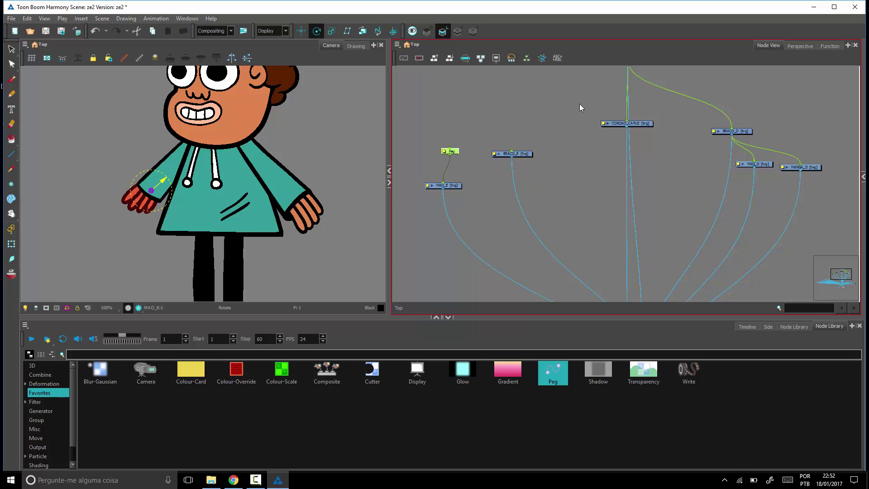
pyautogui.click(477, 174)
pyautogui.click(453, 152)
pyautogui.moveTo(456, 151); pyautogui.dragTo(449, 167)
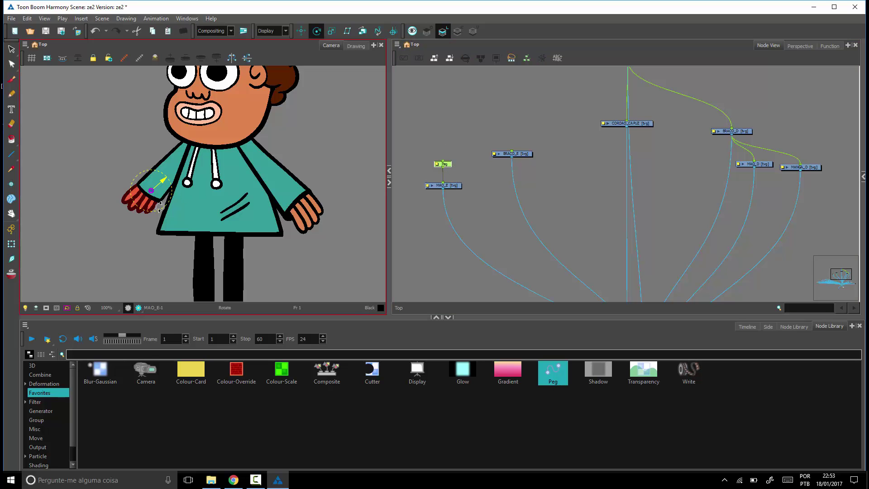
# Try transforming the MAO_E hand through its Peg, and undo the change.
pyautogui.hotkey('shift', 't')
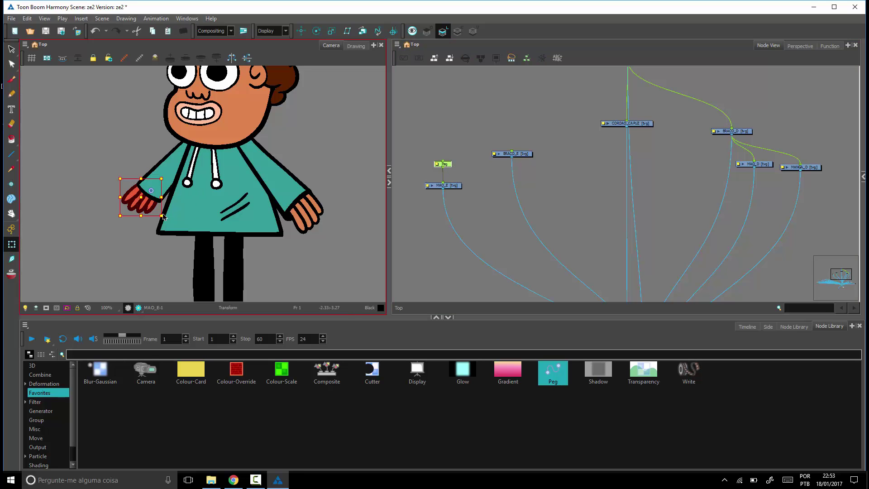
pyautogui.moveTo(167, 218)
pyautogui.mouseDown()
pyautogui.moveTo(181, 203)
pyautogui.moveTo(164, 229)
pyautogui.mouseUp()
pyautogui.hotkey('ctrl', 'z')
# Move the BRACO_E node lower, add a parent peg to it, and align that peg directly above.
pyautogui.moveTo(526, 154); pyautogui.dragTo(518, 175)
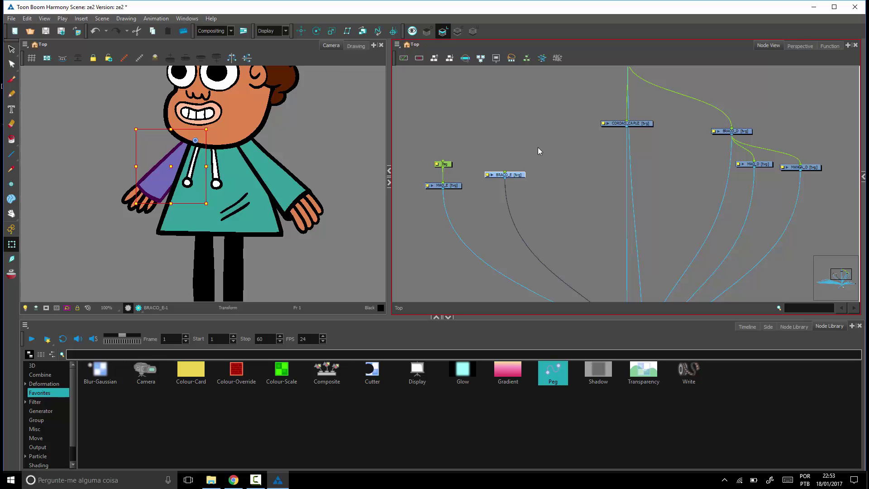
pyautogui.hotkey('ctrl', 'p')
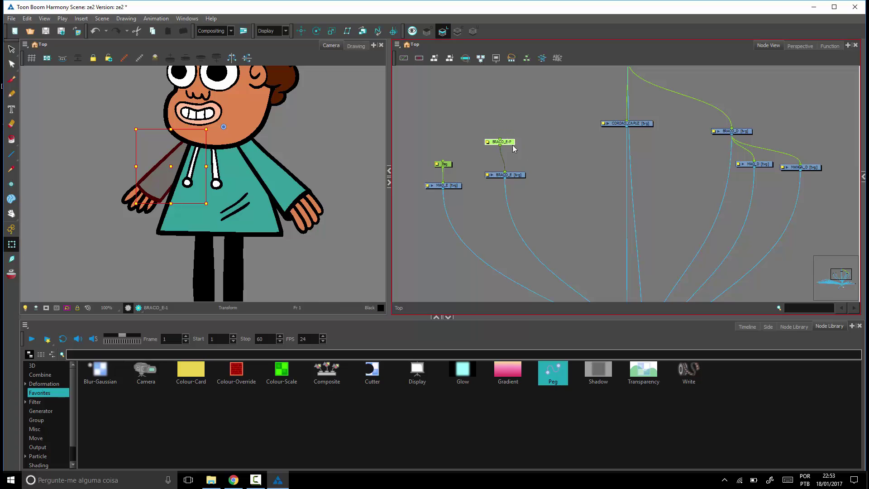
pyautogui.moveTo(511, 144); pyautogui.dragTo(517, 148)
# Place the rotation pivot of the BRACO_E-P peg at the shoulder, and clear the selection.
pyautogui.click(316, 31)
pyautogui.moveTo(221, 130); pyautogui.dragTo(192, 142)
pyautogui.hotkey('ctrl', 'z')
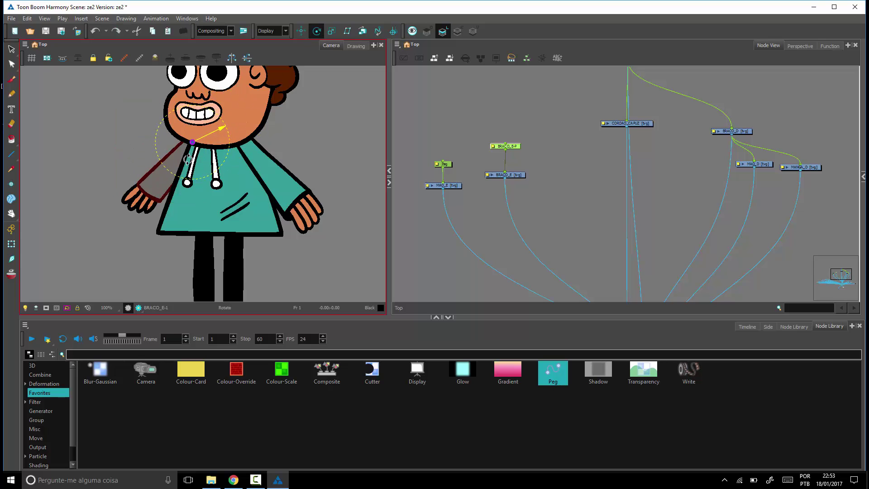
pyautogui.click(551, 157)
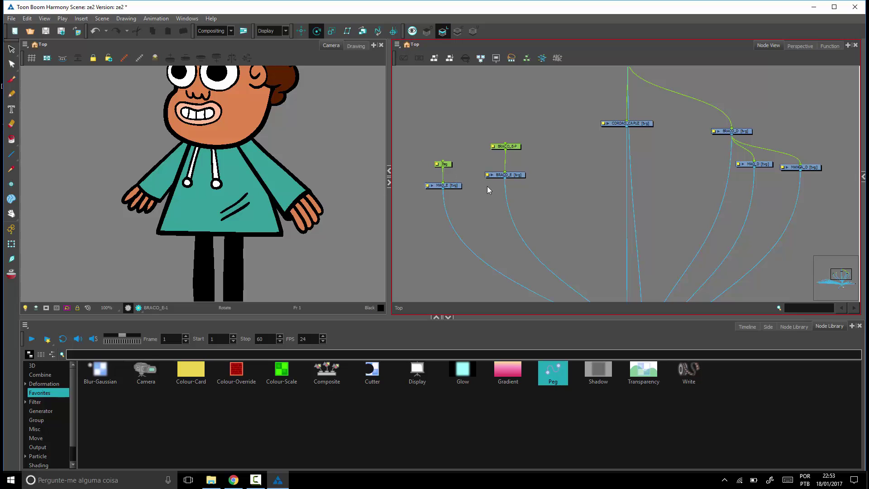
# Compare the pivots of the arm peg and the hand Peg by selecting each in turn, and clear the selection.
pyautogui.click(509, 146)
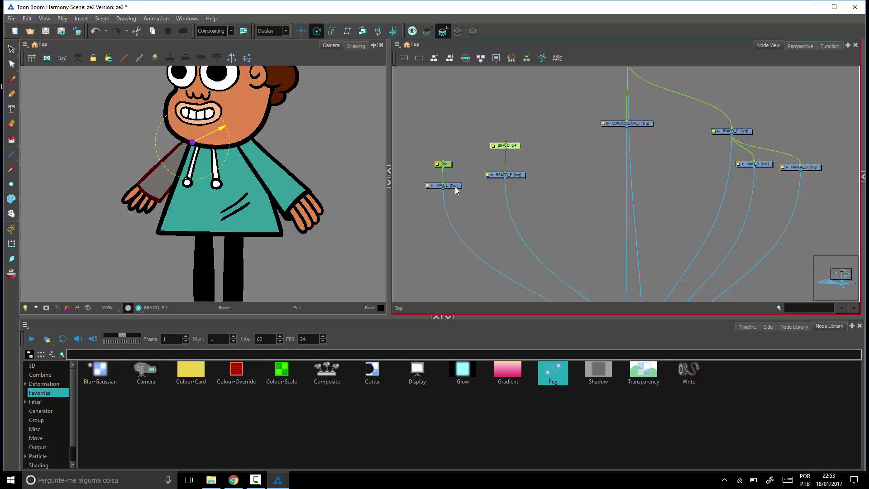
pyautogui.click(449, 166)
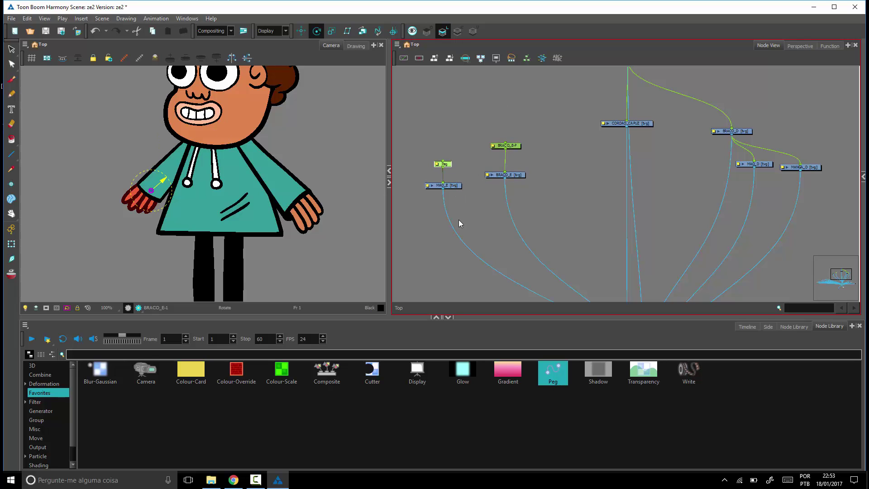
pyautogui.click(512, 147)
pyautogui.click(449, 165)
pyautogui.moveTo(448, 166); pyautogui.dragTo(448, 166)
pyautogui.click(494, 104)
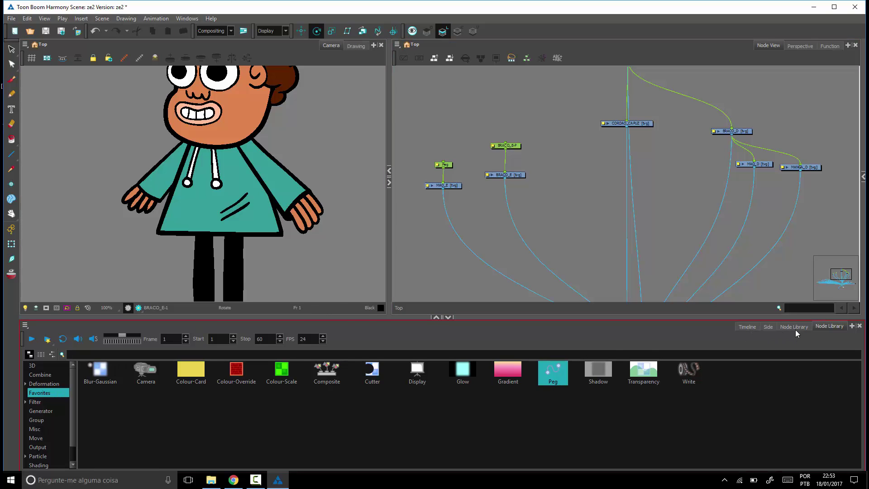
# Rename the Peg layer above MAO_E as MAO_PEG.
pyautogui.click(748, 328)
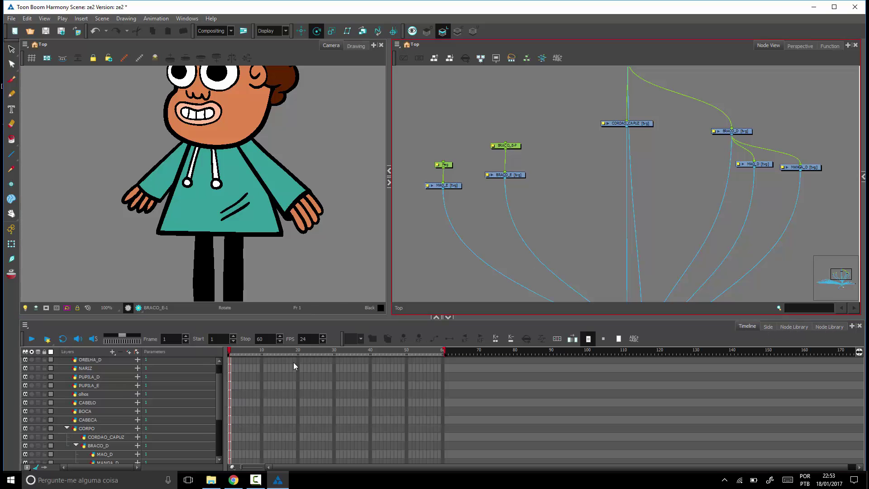
pyautogui.click(437, 186)
pyautogui.scroll(-5, 217, 383)
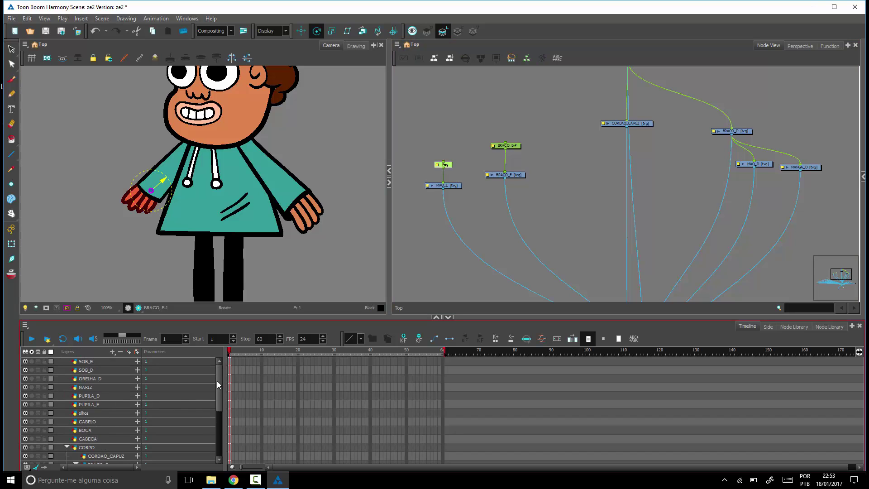
pyautogui.click(96, 450)
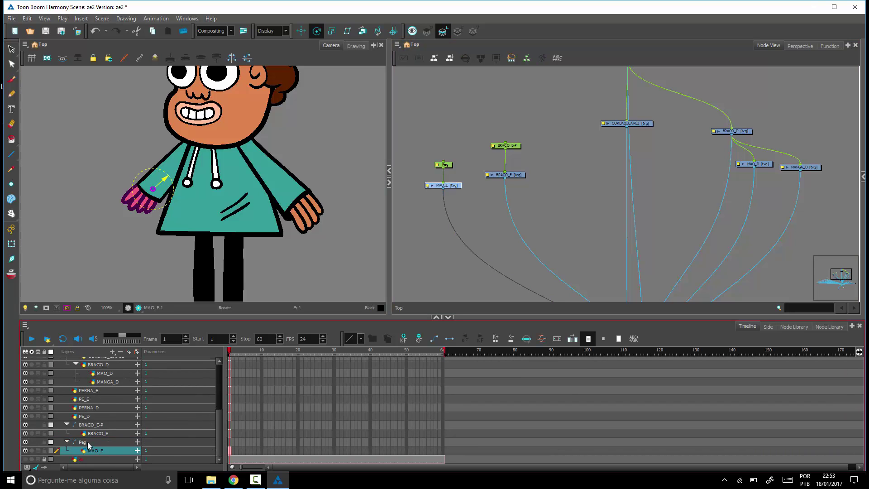
pyautogui.doubleClick(83, 442)
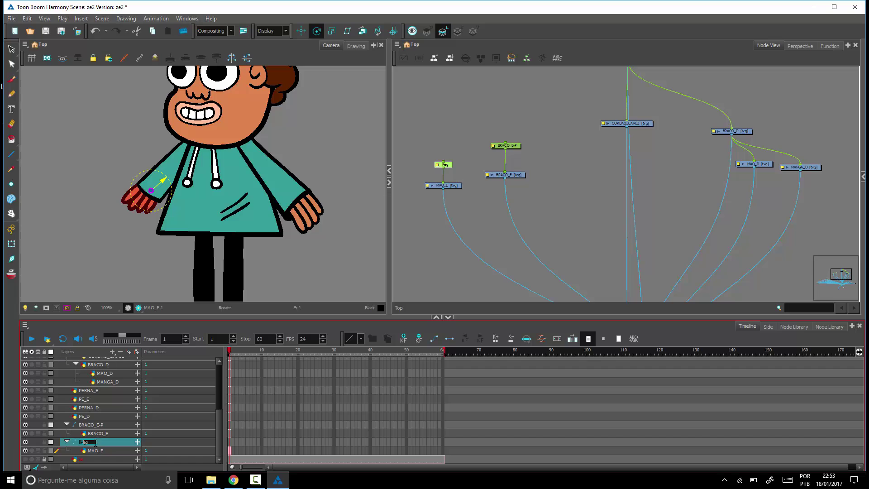
pyautogui.press('Return')
pyautogui.doubleClick(86, 442)
pyautogui.click(93, 425)
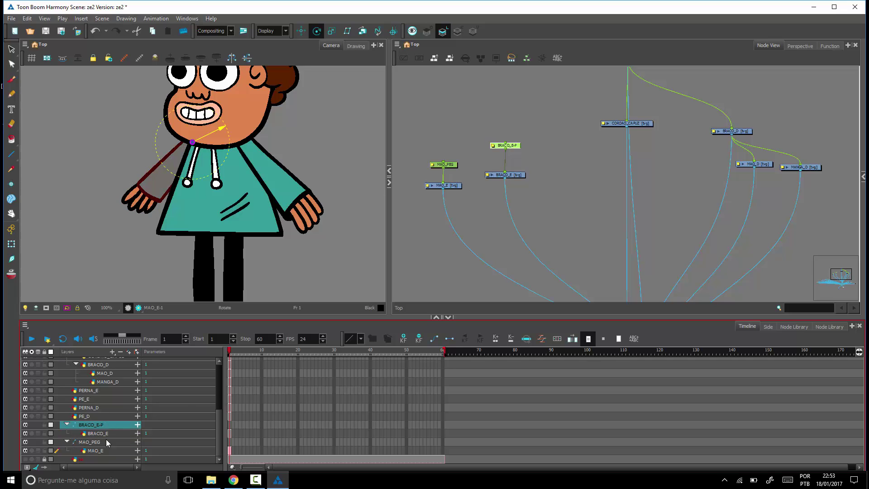
# Raise the BRACO_E-P peg above both node chains and connect MAO_PEG to it as a child.
pyautogui.click(516, 175)
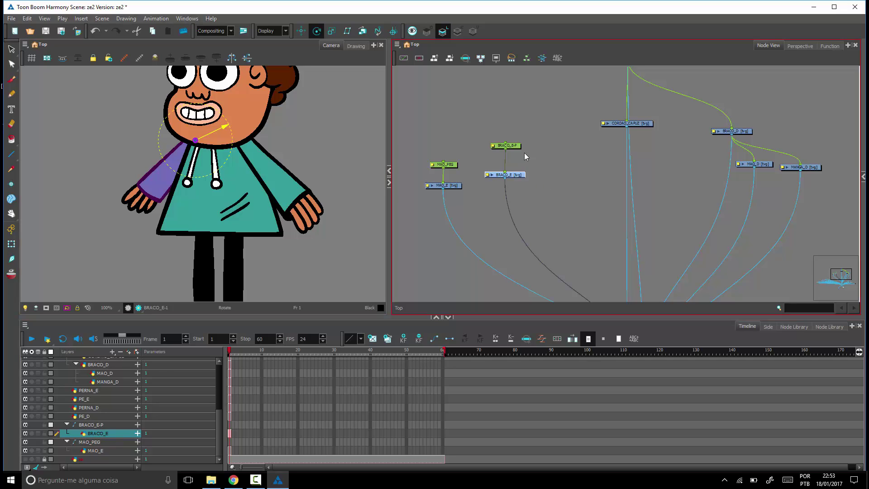
pyautogui.moveTo(518, 147); pyautogui.dragTo(503, 126)
pyautogui.click(450, 166)
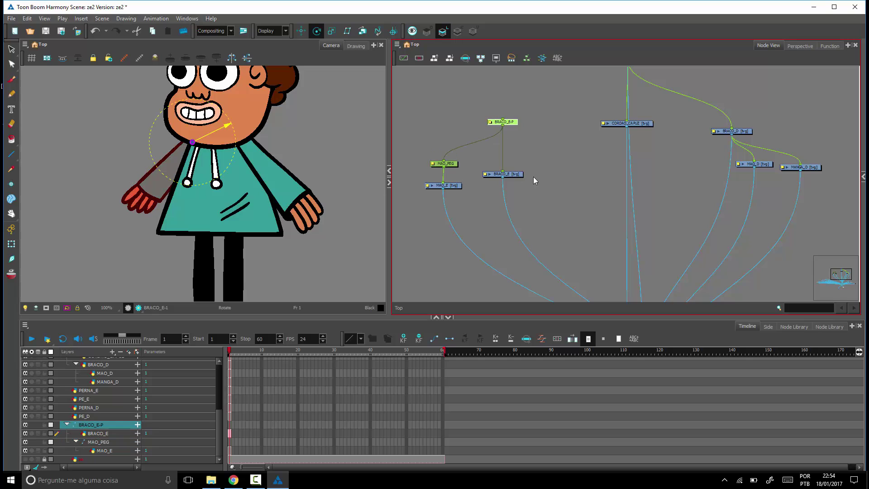
pyautogui.click(545, 138)
# Test the hierarchy by rotating the arm with BRACO_E-P and the hand with MAO_PEG, and undo both rotations.
pyautogui.click(504, 122)
pyautogui.moveTo(237, 145); pyautogui.dragTo(223, 168)
pyautogui.click(480, 154)
pyautogui.click(454, 164)
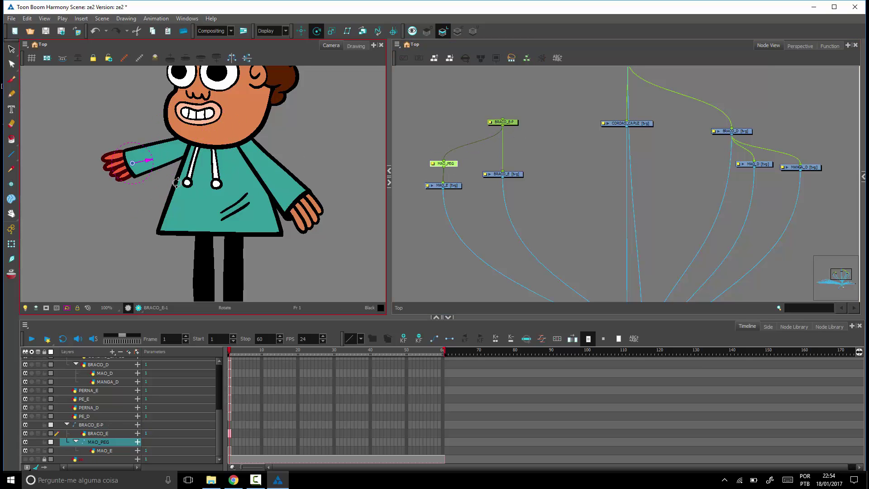
pyautogui.moveTo(148, 170); pyautogui.dragTo(149, 176)
pyautogui.click(439, 238)
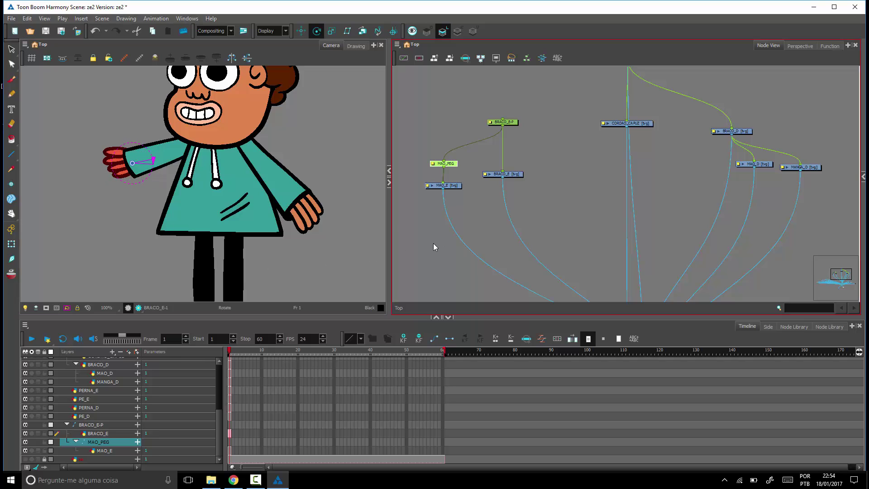
pyautogui.hotkey('ctrl', 'z')
pyautogui.hotkey('ctrl', 'z')
# Rotate the BRACO_E-P peg to raise the arm together with its hand.
pyautogui.click(503, 122)
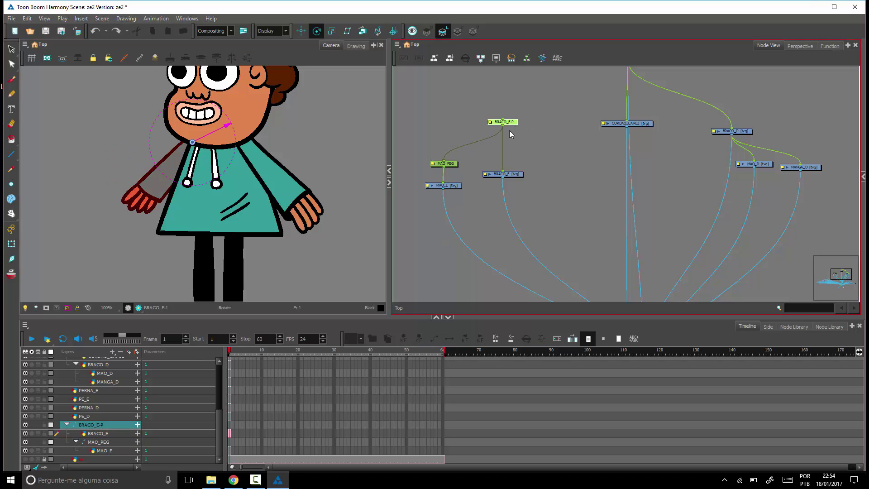
pyautogui.click(219, 187)
pyautogui.moveTo(232, 163); pyautogui.dragTo(217, 177)
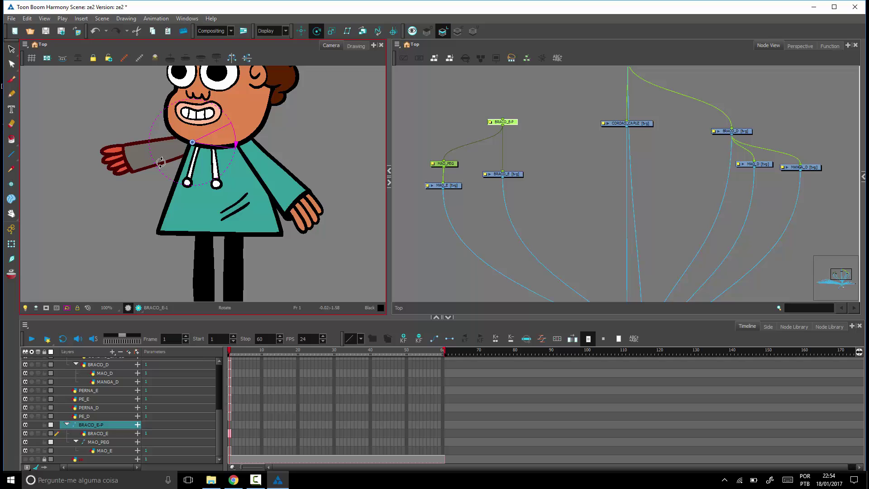
# Try squashing only the BRACO_E arm drawing with the Transform tool, and undo the changes, including its node move.
pyautogui.click(514, 174)
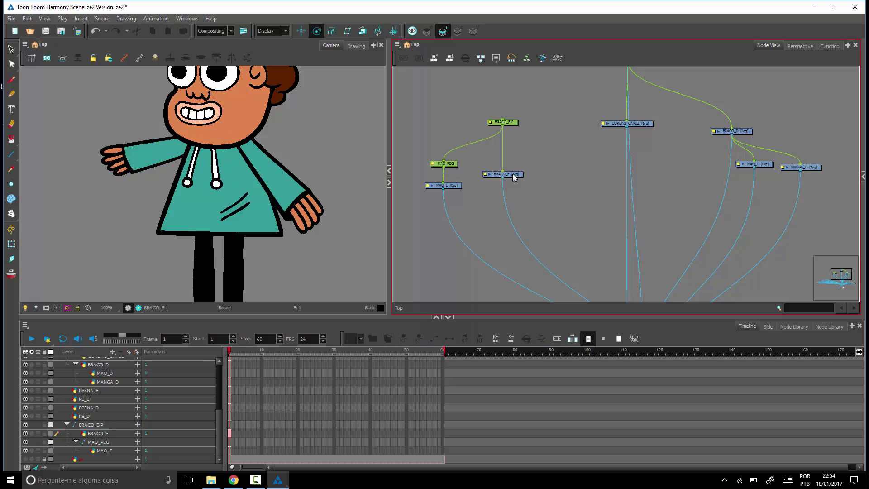
pyautogui.moveTo(515, 178); pyautogui.dragTo(521, 169)
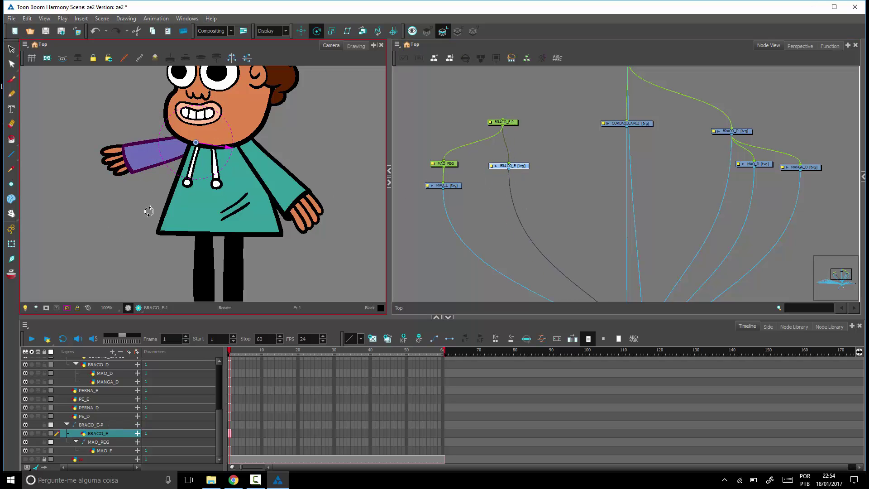
pyautogui.click(11, 245)
pyautogui.moveTo(109, 201); pyautogui.dragTo(204, 158)
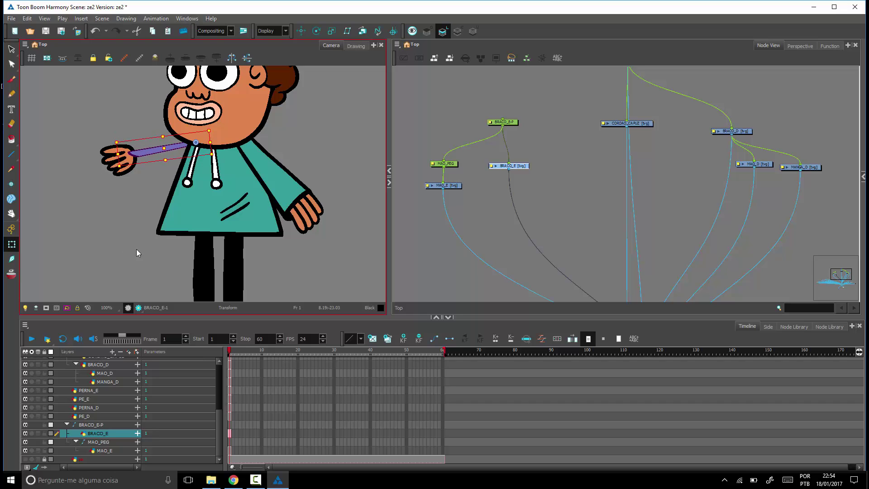
pyautogui.hotkey('ctrl', 'z')
pyautogui.hotkey('ctrl', 'z')
pyautogui.hotkey('ctrl', 'z')
# Move the BRACO_E-P peg closer to its children and align the BRACO_E node beneath it.
pyautogui.click(78, 195)
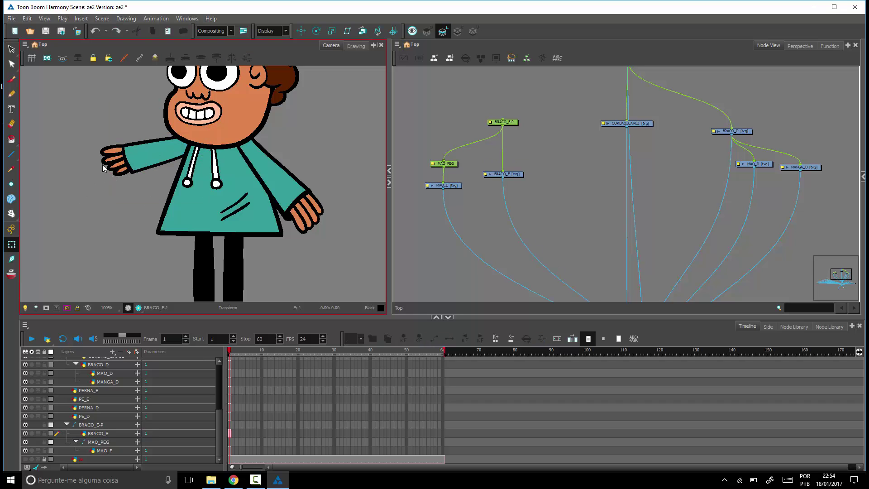
pyautogui.click(108, 159)
pyautogui.click(93, 208)
pyautogui.moveTo(516, 130); pyautogui.dragTo(514, 142)
pyautogui.click(506, 176)
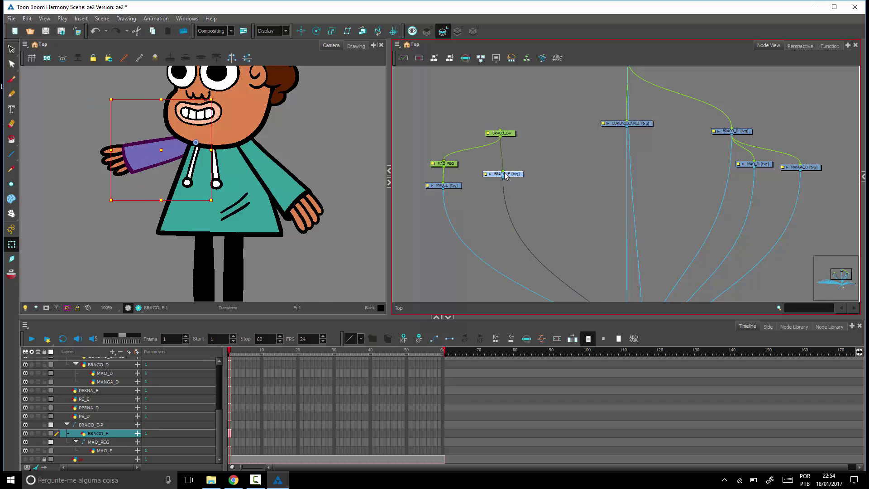
pyautogui.moveTo(506, 176); pyautogui.dragTo(500, 175)
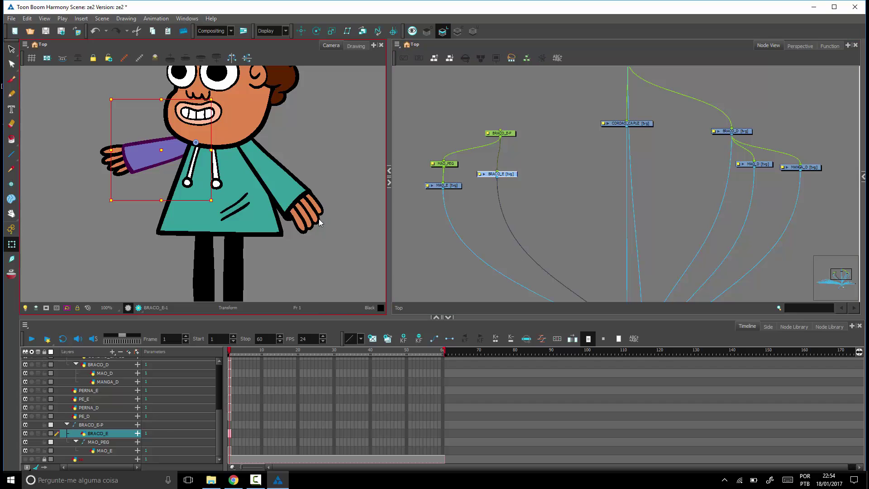
# Try transforming the BRACO_E drawing independently of the hand, and undo it.
pyautogui.moveTo(217, 205); pyautogui.dragTo(255, 165)
pyautogui.hotkey('ctrl', 'z')
# Select the BRACO_E-P peg and collapse its child layers in the layer list.
pyautogui.click(509, 134)
pyautogui.press('space')
pyautogui.moveTo(335, 136); pyautogui.dragTo(304, 219)
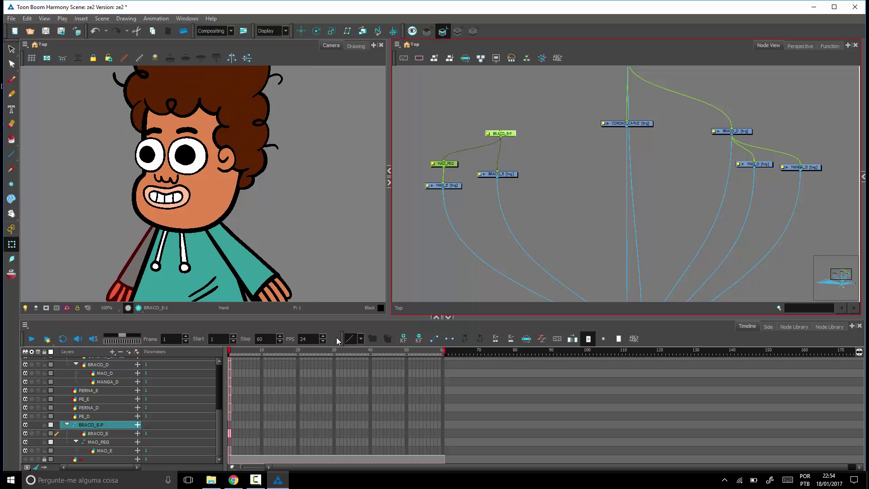
pyautogui.click(67, 425)
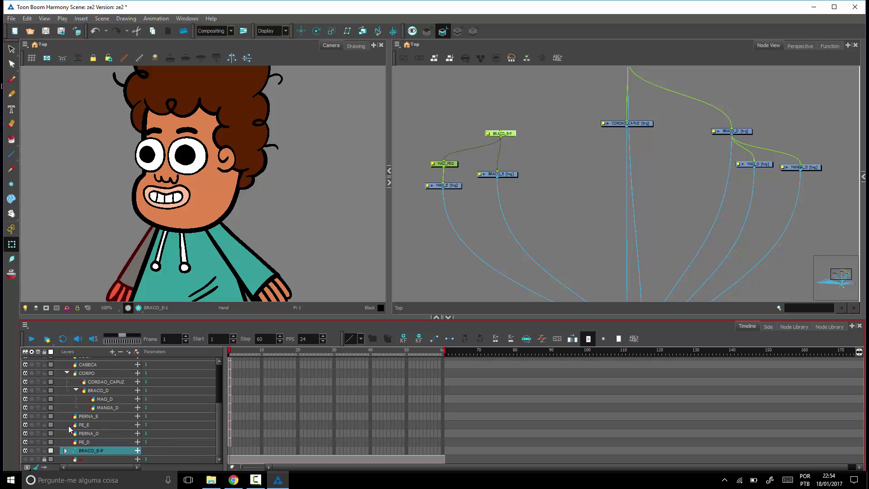
pyautogui.click(65, 450)
pyautogui.click(67, 451)
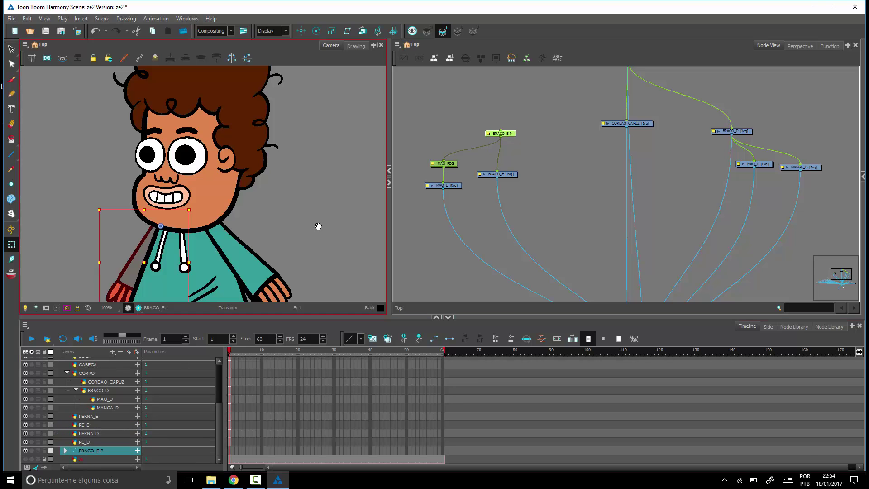
# Try transforming the BRACO_D arm and the PERNA_D leg on the character, and undo the changes.
pyautogui.moveTo(318, 226); pyautogui.dragTo(321, 199)
pyautogui.moveTo(390, 280); pyautogui.dragTo(433, 280)
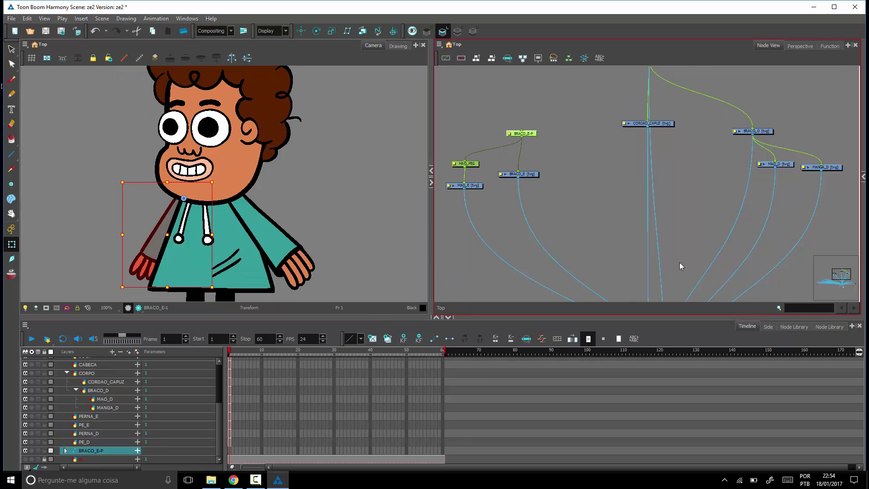
pyautogui.moveTo(633, 201); pyautogui.dragTo(717, 220)
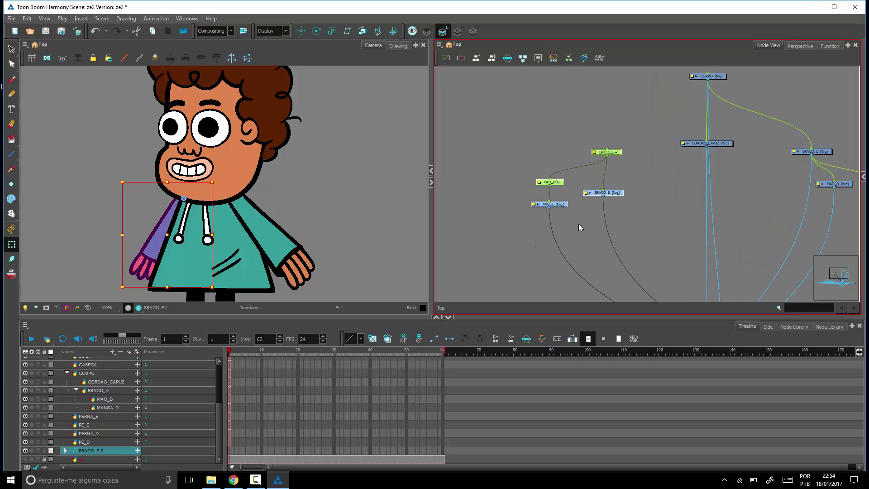
pyautogui.scroll(-2, 322, 257)
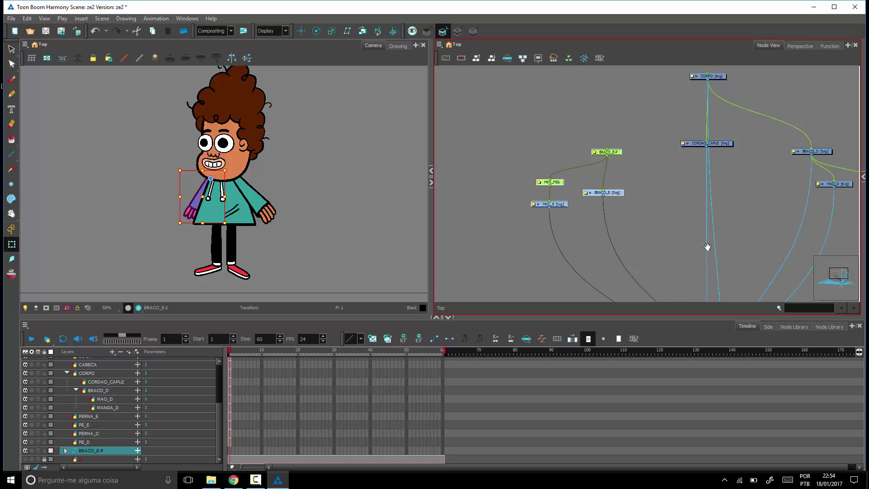
pyautogui.moveTo(708, 247); pyautogui.dragTo(700, 237)
pyautogui.click(267, 206)
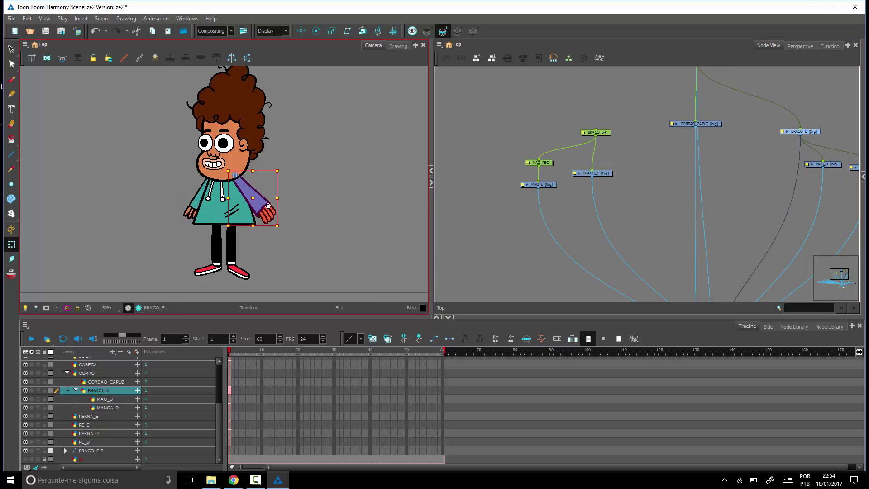
pyautogui.moveTo(286, 227)
pyautogui.mouseDown()
pyautogui.moveTo(301, 179)
pyautogui.moveTo(254, 249)
pyautogui.moveTo(277, 218)
pyautogui.mouseUp()
pyautogui.click(232, 247)
pyautogui.moveTo(242, 269); pyautogui.dragTo(250, 251)
pyautogui.hotkey('ctrl', 'z')
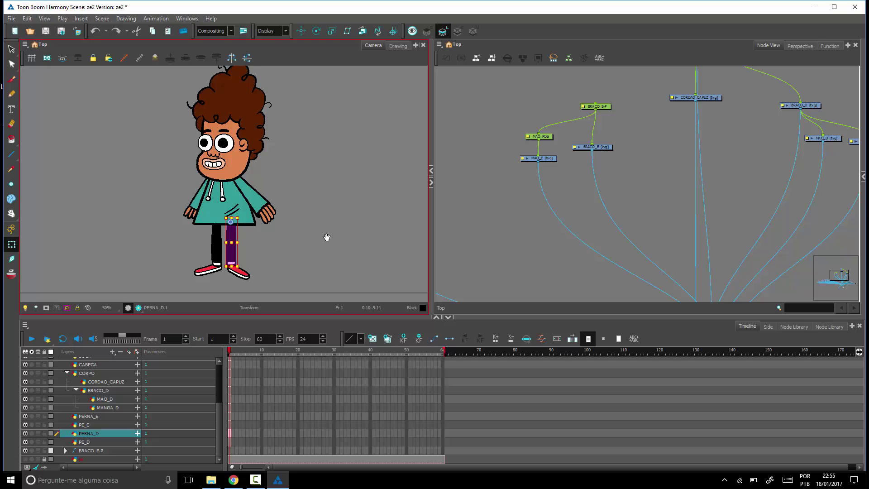
pyautogui.moveTo(357, 242); pyautogui.dragTo(315, 237)
pyautogui.click(318, 221)
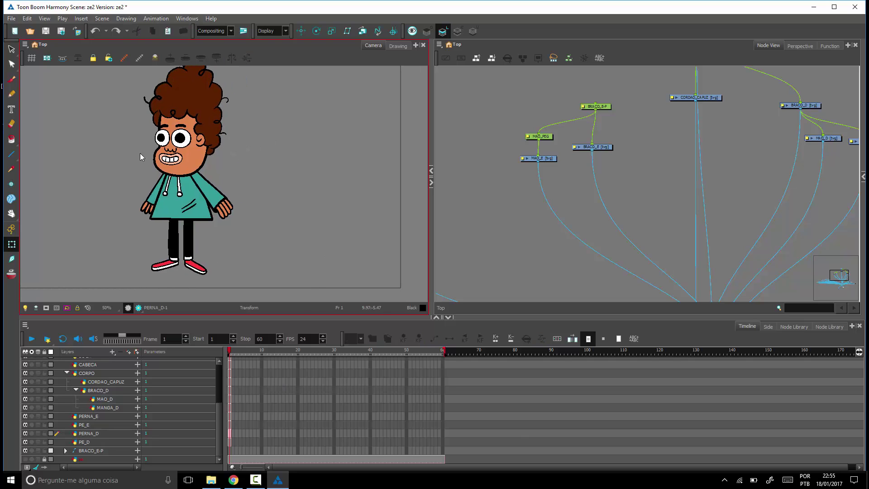
# Parent all the head drawings, from SOB_E to CABECA, to one new peg and place it above their nodes.
pyautogui.click(11, 79)
pyautogui.moveTo(218, 408); pyautogui.dragTo(218, 369)
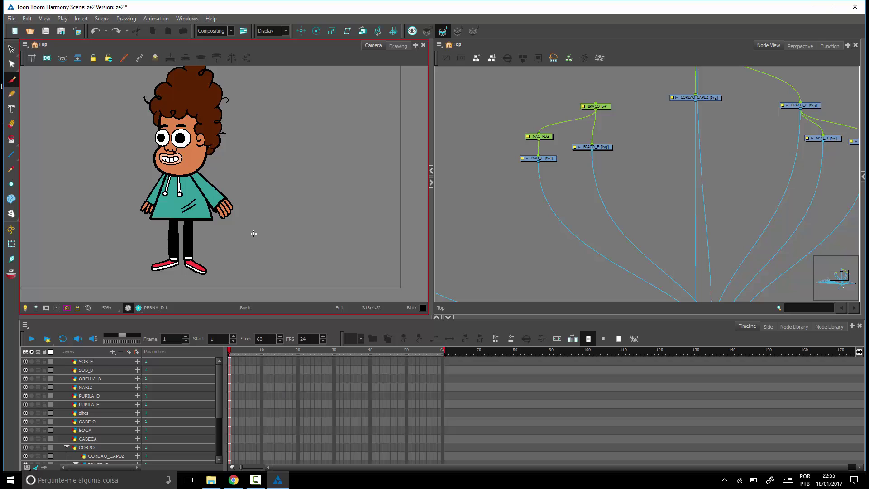
pyautogui.press('space')
pyautogui.moveTo(662, 222); pyautogui.dragTo(587, 267)
pyautogui.moveTo(685, 217)
pyautogui.mouseDown()
pyautogui.moveTo(650, 215)
pyautogui.moveTo(660, 239)
pyautogui.moveTo(655, 260)
pyautogui.mouseUp()
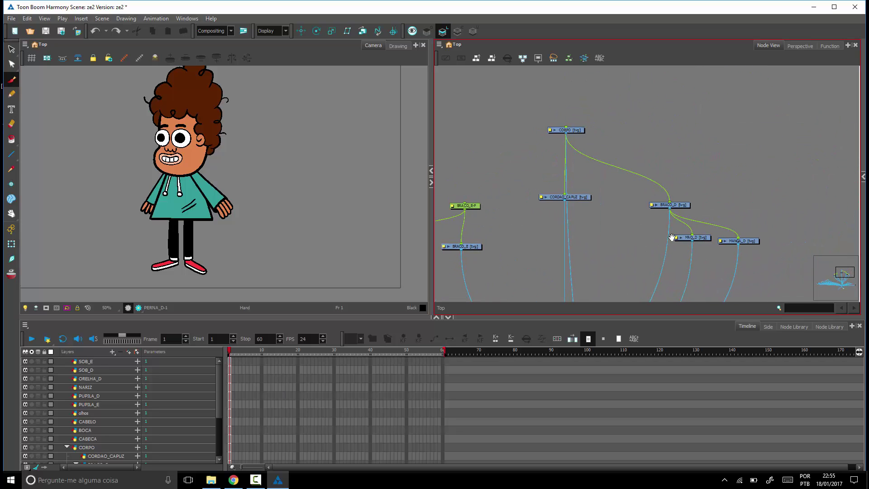
pyautogui.press('space')
pyautogui.moveTo(619, 194); pyautogui.dragTo(838, 102)
pyautogui.moveTo(465, 292)
pyautogui.mouseDown()
pyautogui.moveTo(618, 227)
pyautogui.moveTo(717, 134)
pyautogui.mouseUp()
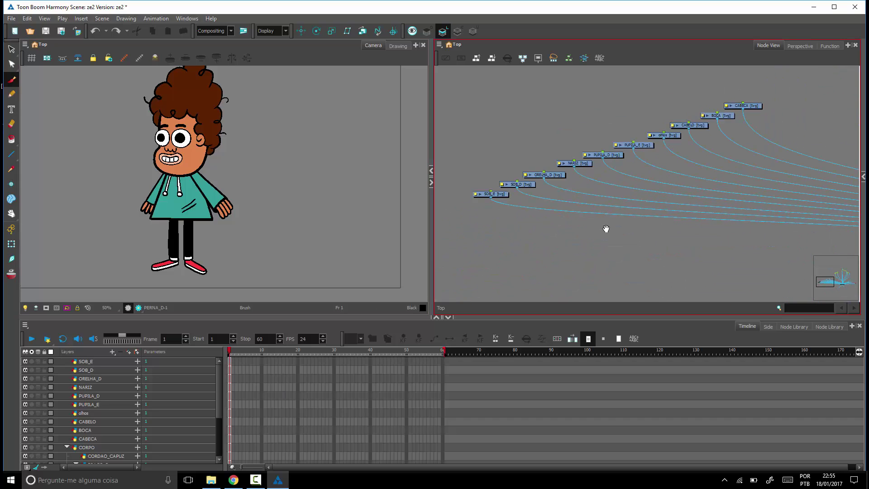
pyautogui.moveTo(626, 238); pyautogui.dragTo(650, 247)
pyautogui.moveTo(714, 190); pyautogui.dragTo(685, 219)
pyautogui.moveTo(773, 123); pyautogui.dragTo(526, 209)
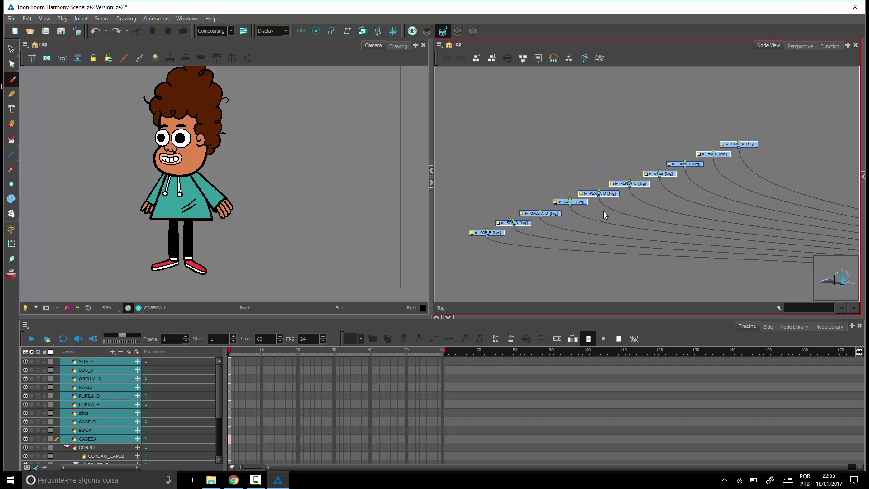
pyautogui.hotkey('ctrl', 'p')
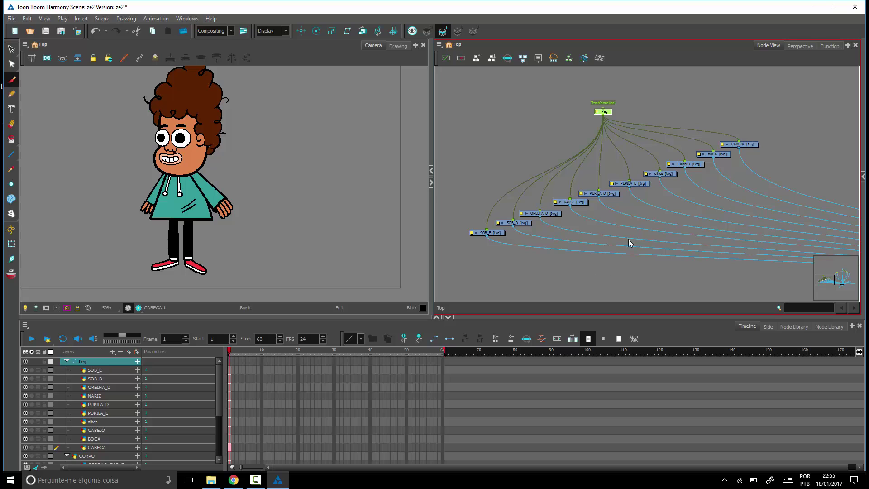
pyautogui.moveTo(608, 110); pyautogui.dragTo(617, 84)
pyautogui.click(622, 83)
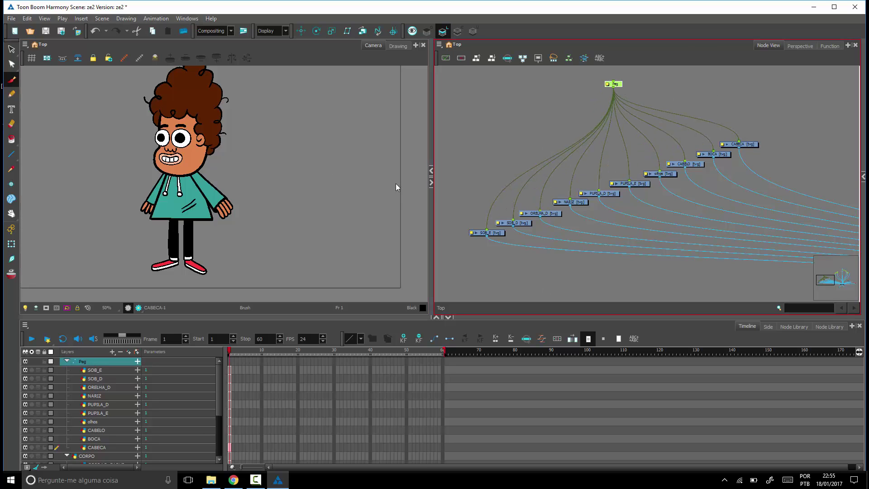
# Place the head peg's pivot at the base of the head, just above the neck, using the Rotate tool.
pyautogui.click(13, 245)
pyautogui.moveTo(275, 150); pyautogui.dragTo(282, 185)
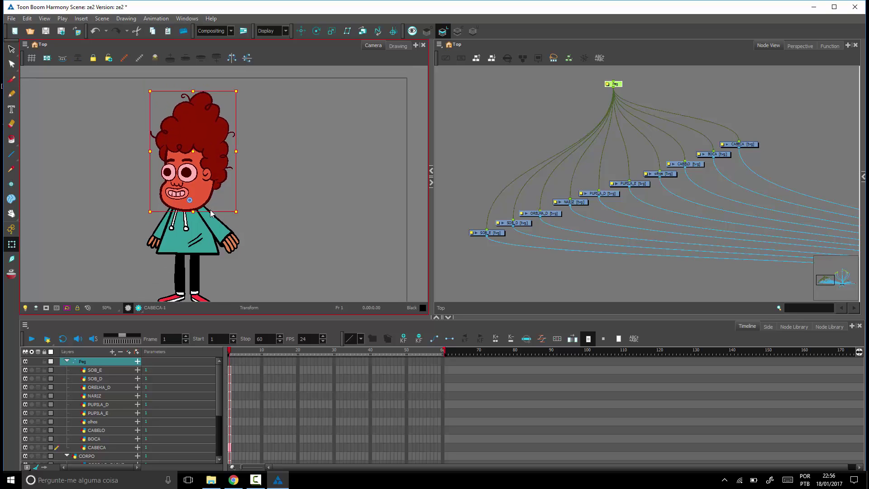
pyautogui.click(317, 30)
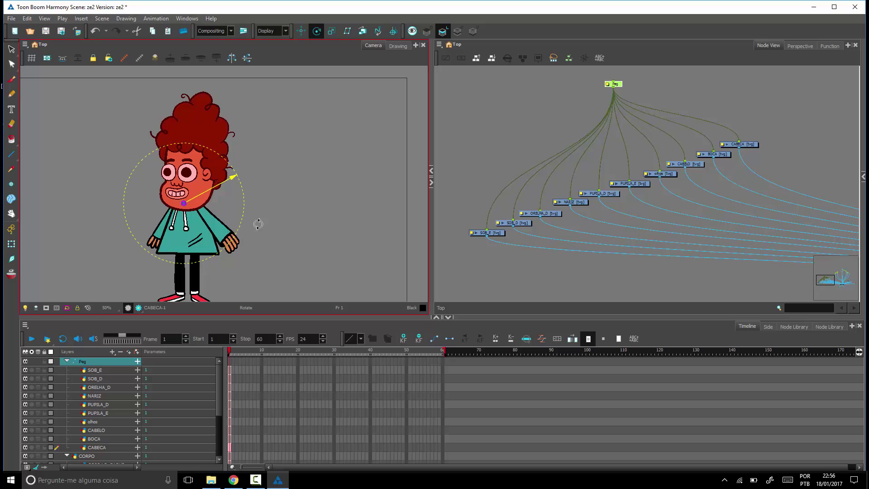
pyautogui.click(12, 245)
pyautogui.click(272, 188)
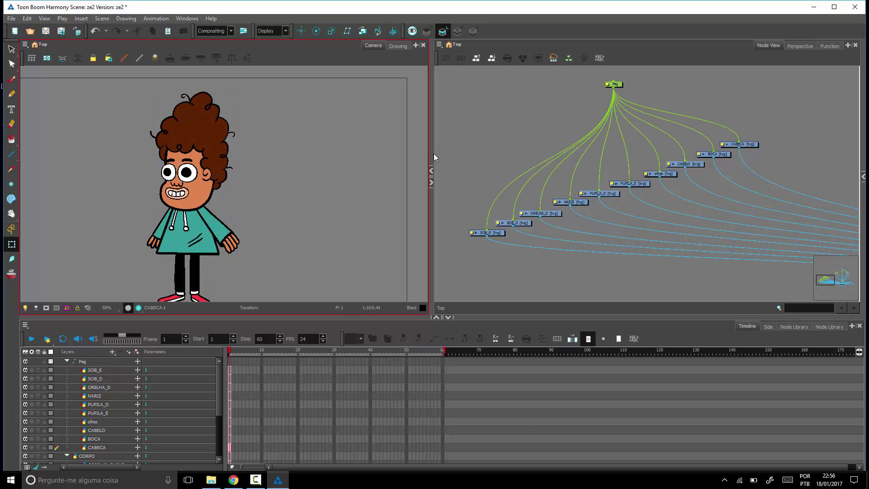
# Try moving the whole head with its peg using the Transform tool, and undo it.
pyautogui.click(199, 193)
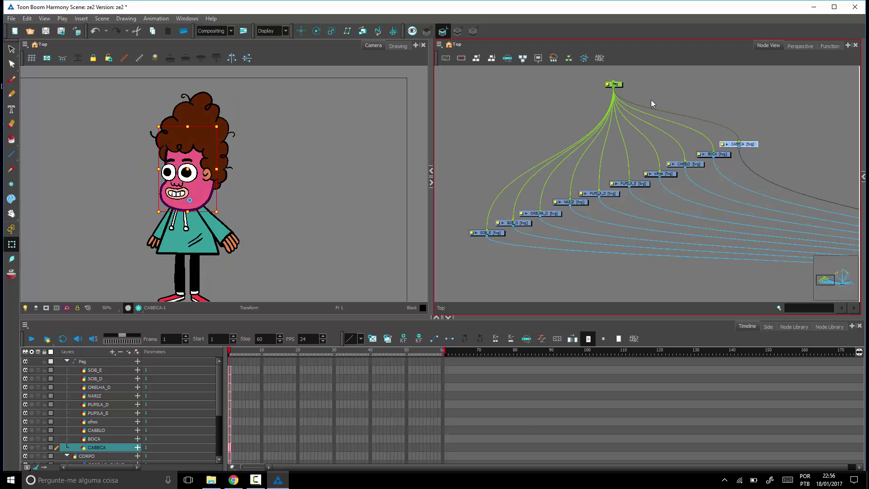
pyautogui.click(617, 84)
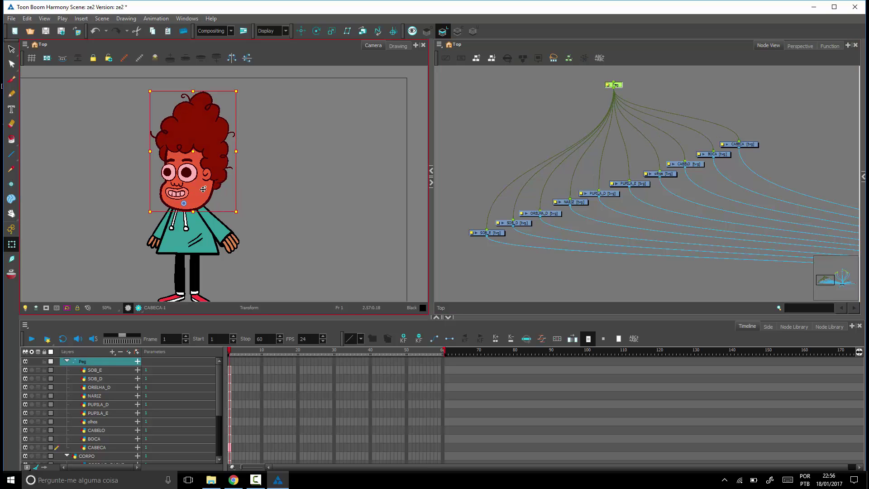
pyautogui.moveTo(197, 202); pyautogui.dragTo(214, 185)
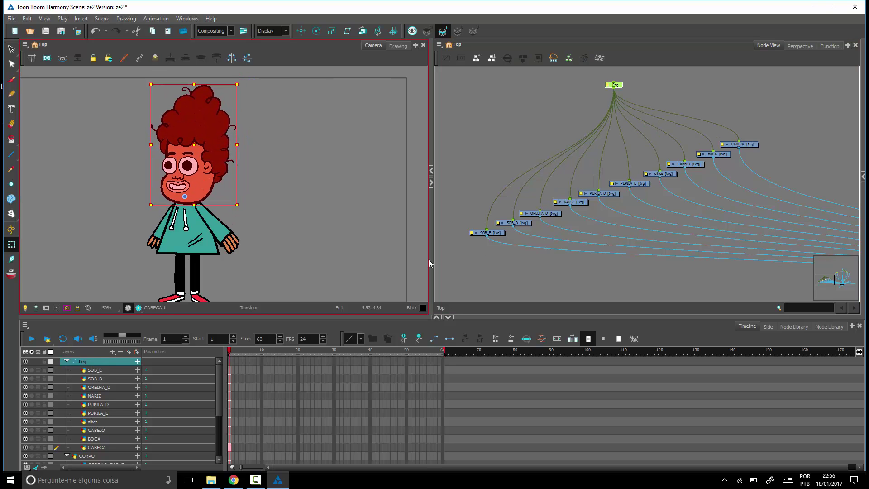
pyautogui.hotkey('ctrl', 'z')
# Nudge the BRACO_E-P peg, add a parent peg to the CORPO node and position it directly above.
pyautogui.moveTo(659, 85); pyautogui.dragTo(625, 117)
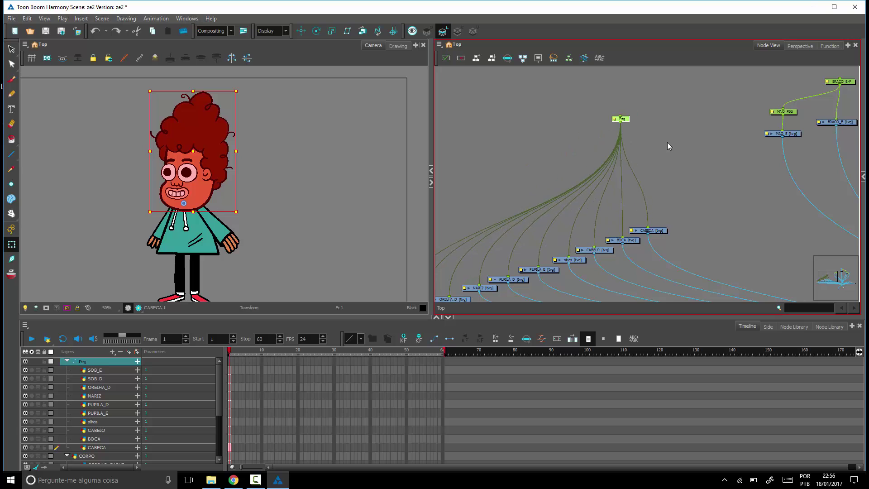
pyautogui.moveTo(721, 167); pyautogui.dragTo(552, 225)
pyautogui.moveTo(678, 140); pyautogui.dragTo(667, 147)
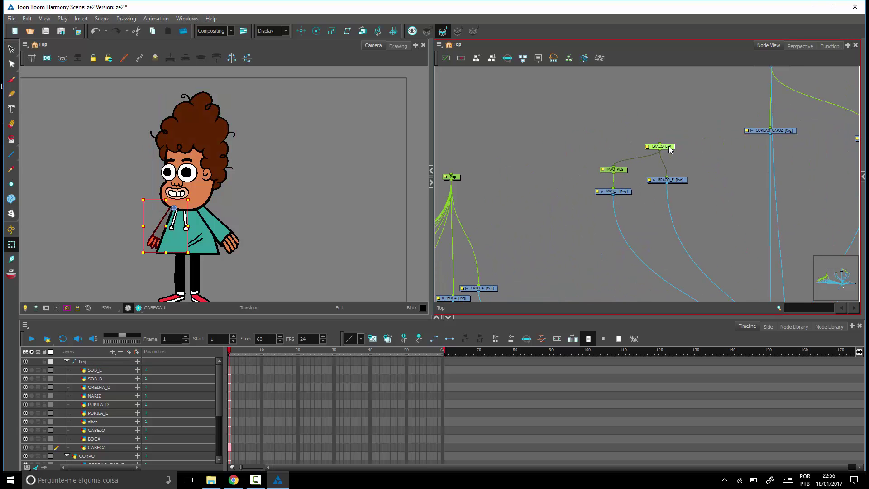
pyautogui.moveTo(731, 149); pyautogui.dragTo(698, 203)
pyautogui.scroll(-1, 699, 199)
pyautogui.scroll(-1, 707, 194)
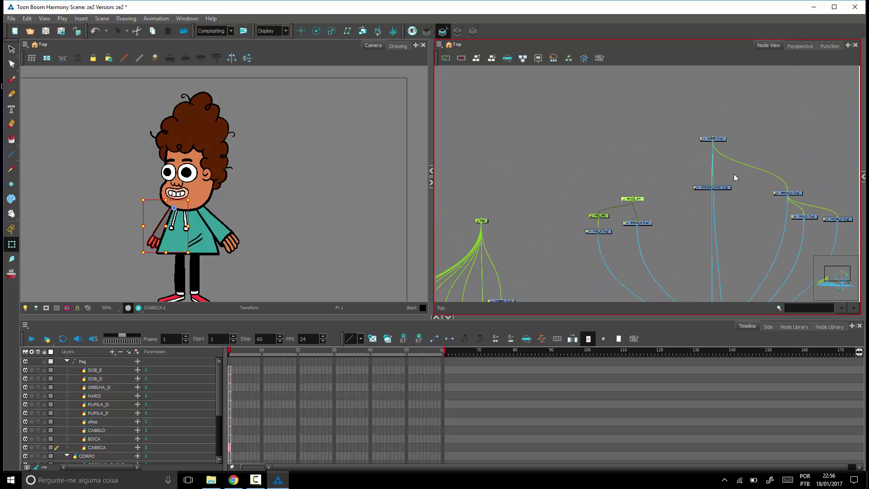
pyautogui.click(713, 139)
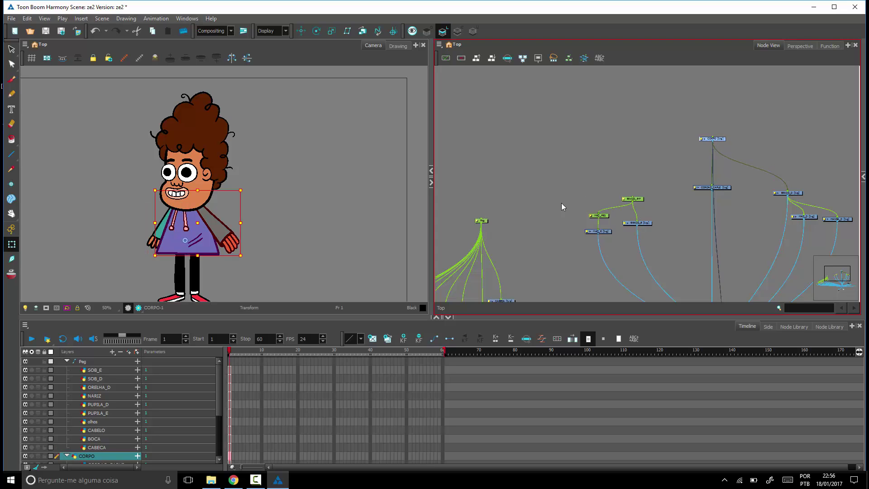
pyautogui.hotkey('ctrl', 'p')
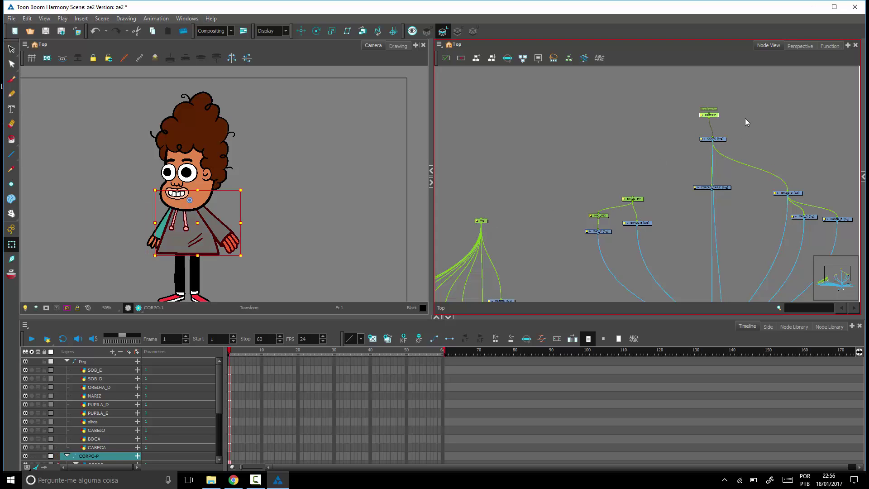
pyautogui.moveTo(711, 114); pyautogui.dragTo(712, 111)
# Connect the head peg and the BRACO_E-P peg beneath the CORPO-P peg, and shift the head peg slightly closer.
pyautogui.moveTo(482, 219); pyautogui.dragTo(711, 115)
pyautogui.click(639, 201)
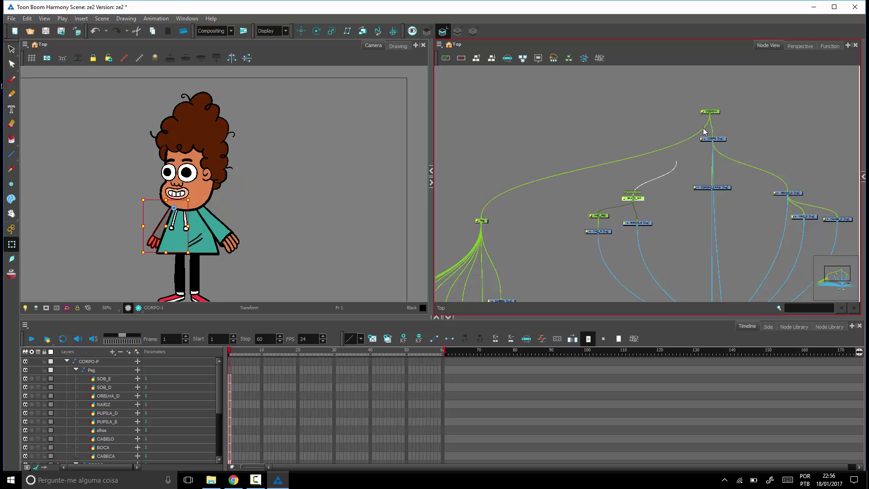
pyautogui.click(718, 114)
pyautogui.moveTo(793, 224); pyautogui.dragTo(654, 223)
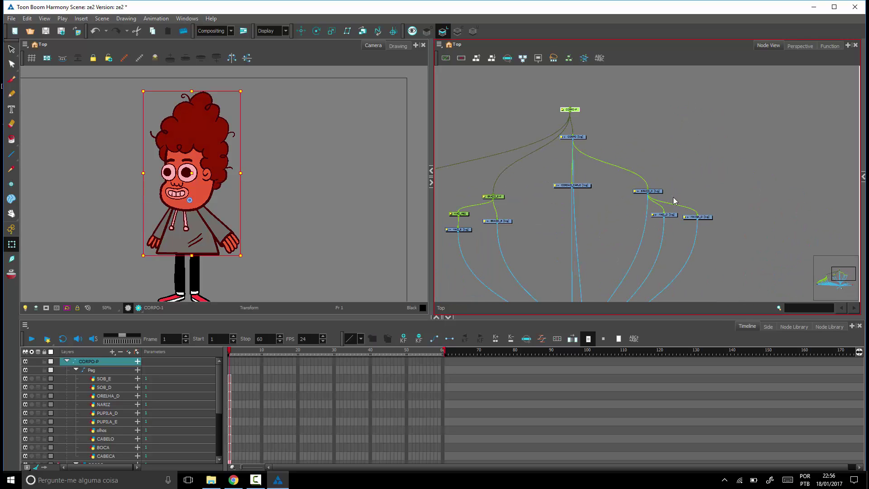
pyautogui.click(608, 164)
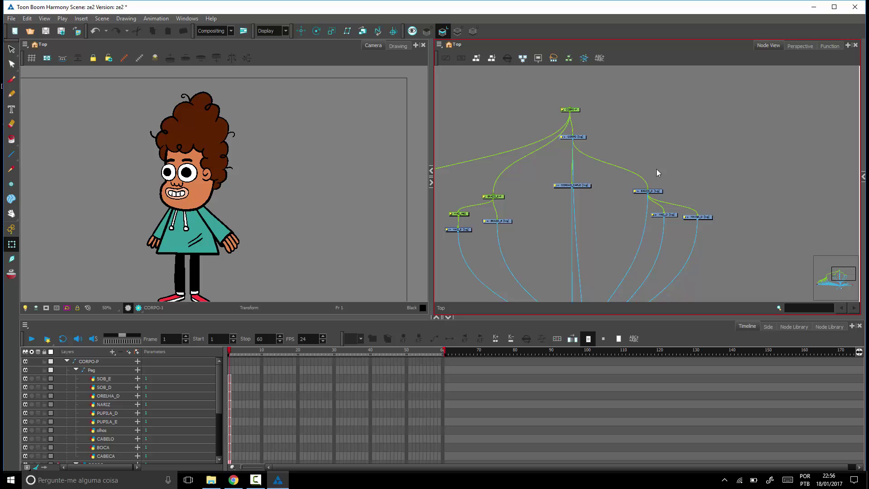
pyautogui.moveTo(563, 211); pyautogui.dragTo(675, 216)
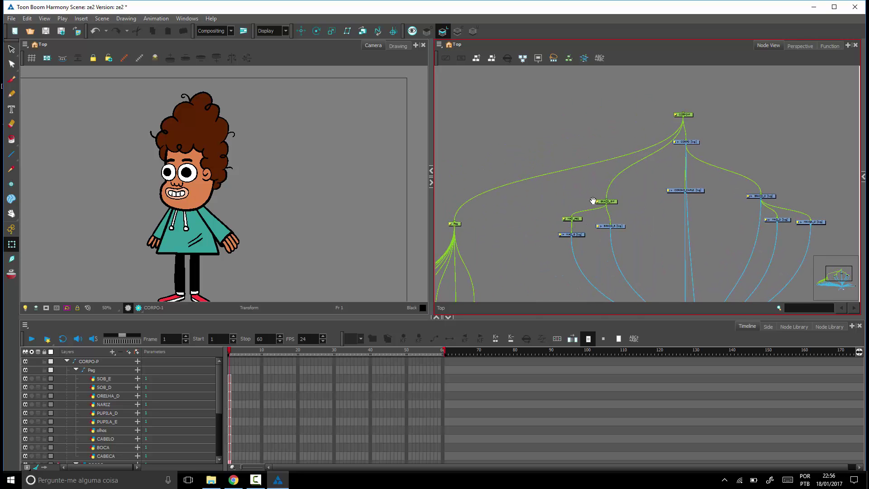
pyautogui.moveTo(457, 224); pyautogui.dragTo(466, 222)
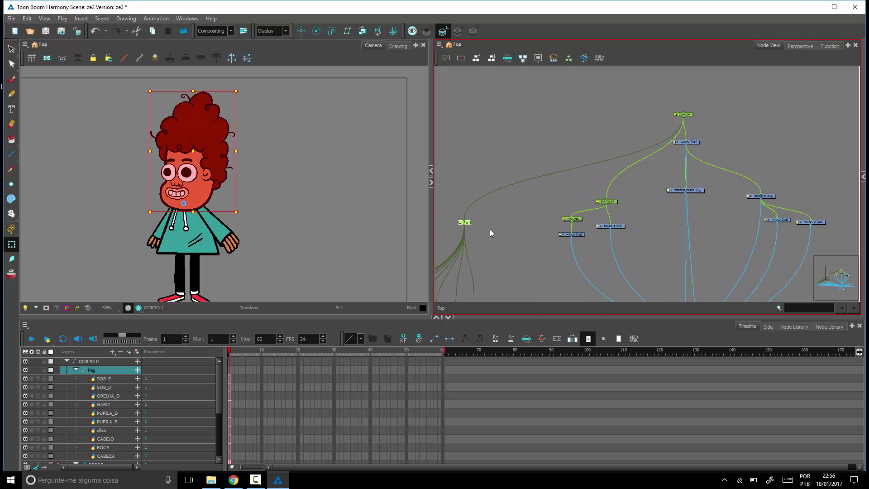
# Move the CORPO-P peg's pivot to the lower centre of the torso with the Rotate tool.
pyautogui.click(714, 115)
pyautogui.click(688, 116)
pyautogui.moveTo(197, 240); pyautogui.dragTo(208, 258)
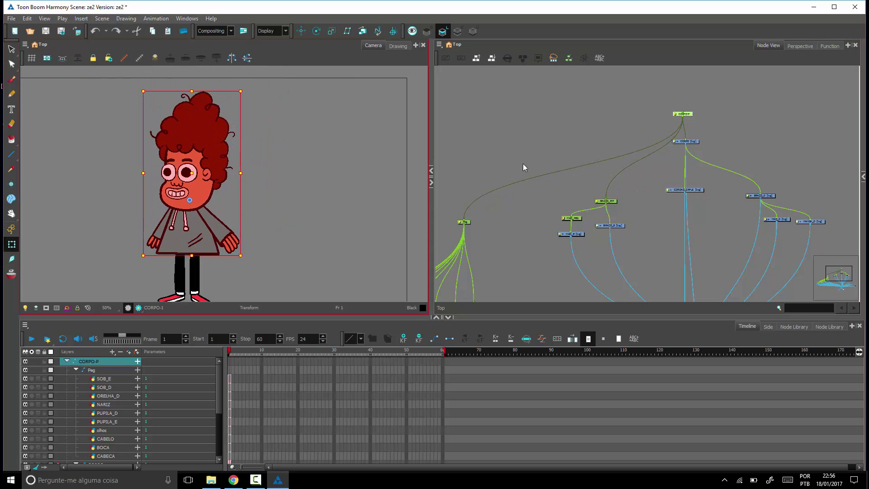
pyautogui.click(317, 31)
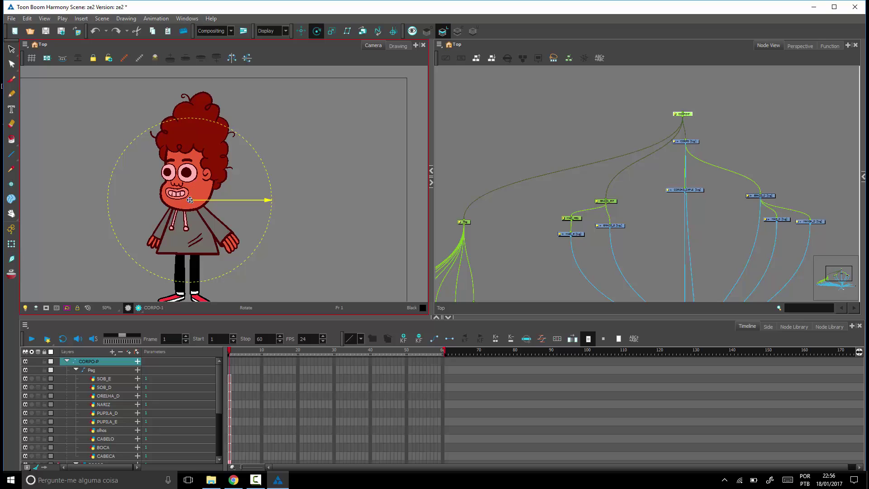
pyautogui.moveTo(190, 200); pyautogui.dragTo(185, 243)
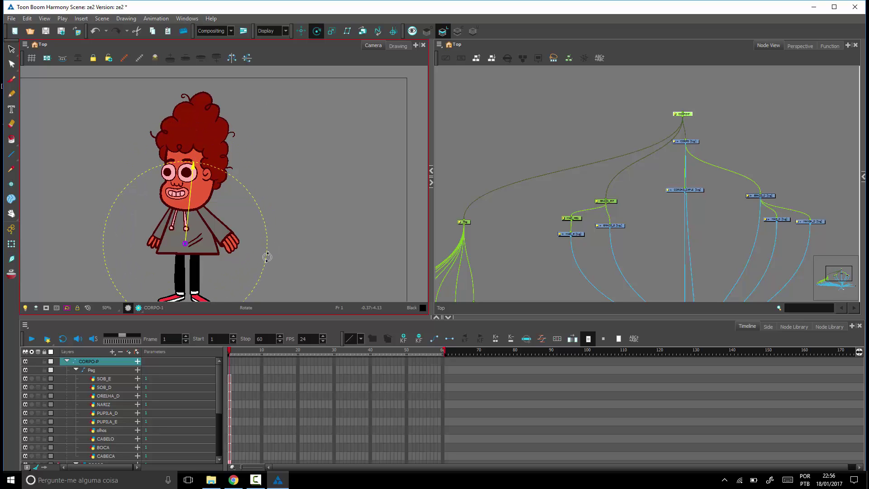
pyautogui.click(12, 244)
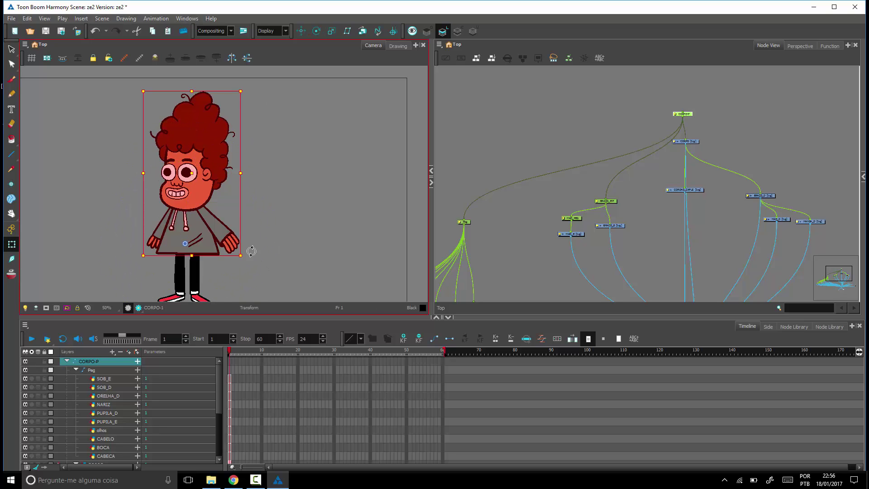
# Try rotating the whole upper body around the CORPO-P pivot, and undo the rotation.
pyautogui.moveTo(251, 252); pyautogui.dragTo(289, 285)
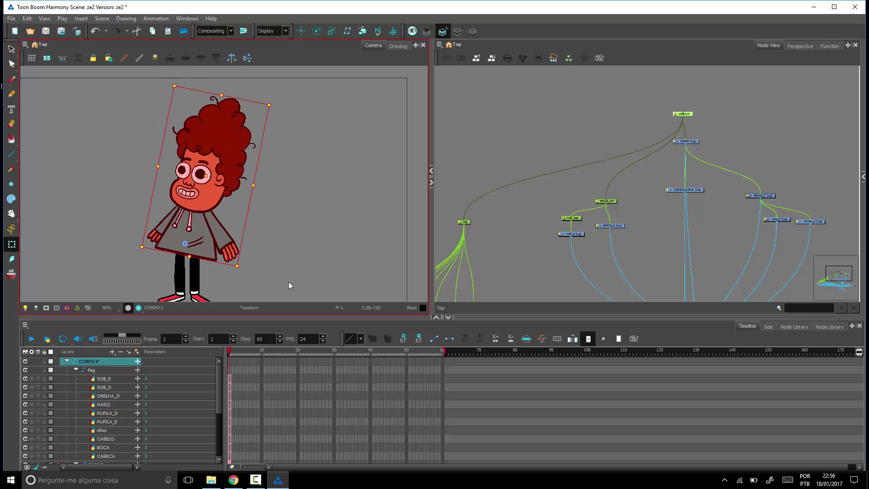
pyautogui.hotkey('ctrl', 'z')
pyautogui.click(267, 263)
# Try deleting the torso drawing from the character, undo the deletion, and clear the selection.
pyautogui.moveTo(240, 259); pyautogui.dragTo(305, 195)
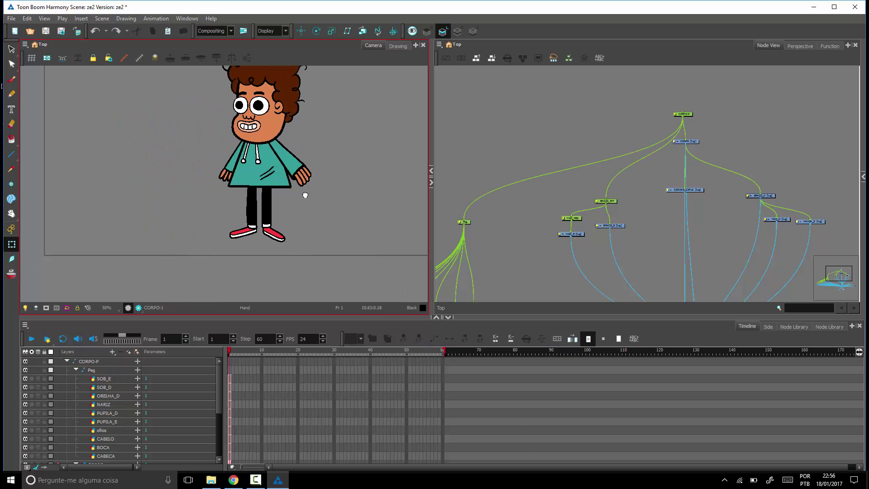
pyautogui.click(283, 177)
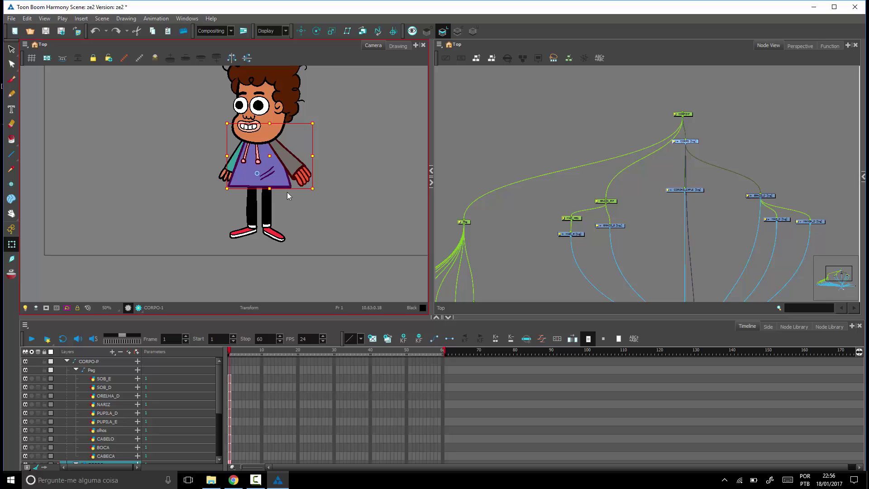
pyautogui.press('Delete')
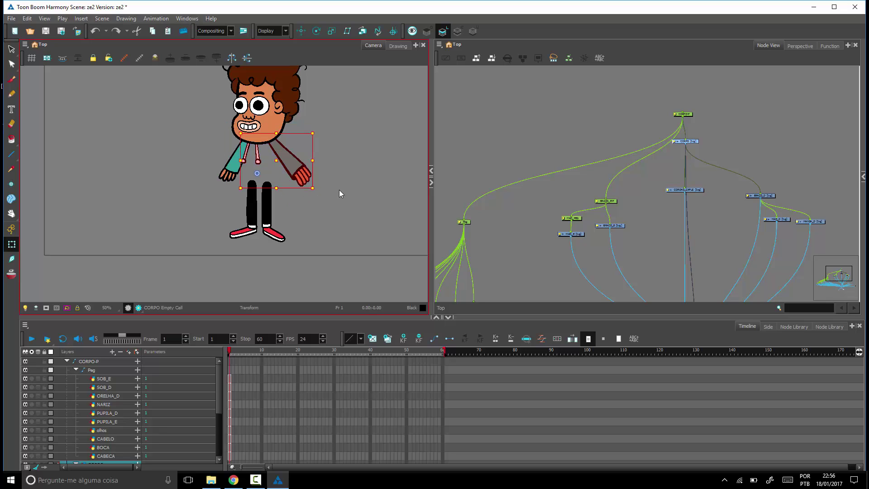
pyautogui.hotkey('ctrl', 'z')
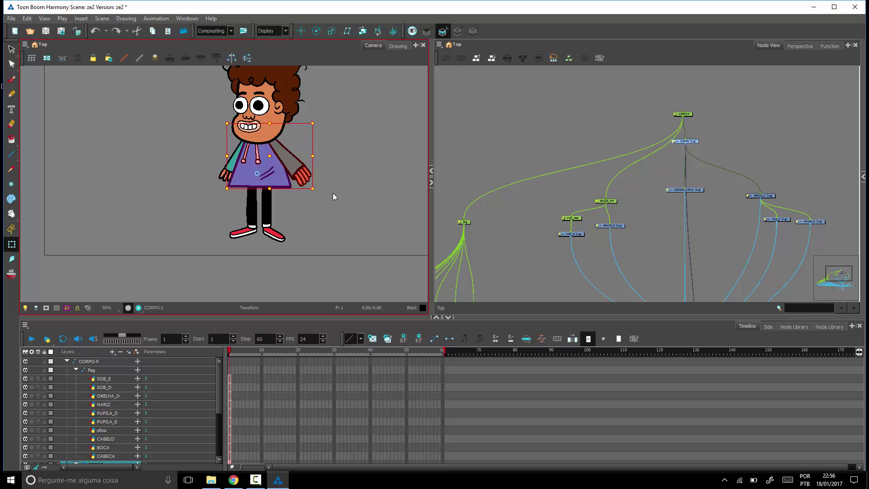
pyautogui.click(414, 255)
# Pose the upper body by rotating the CORPO-P peg, turning the head peg back upright, and swinging the arm on the BRACO_E-P peg.
pyautogui.click(688, 114)
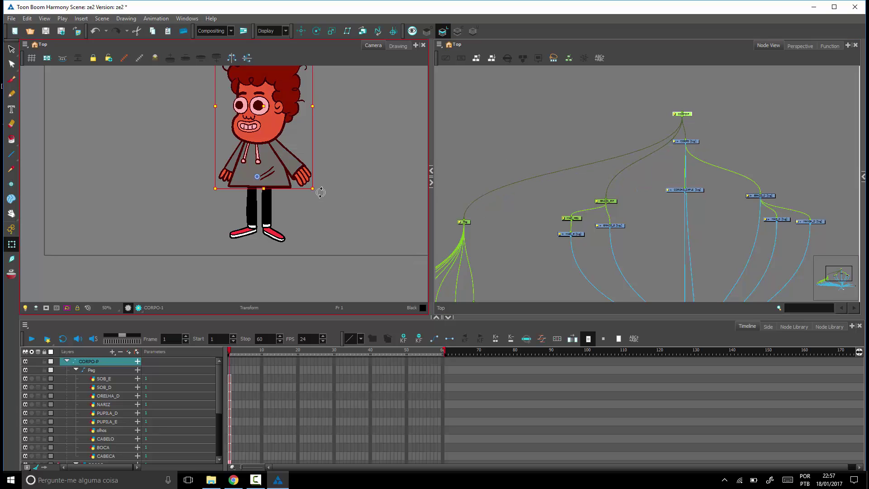
pyautogui.moveTo(320, 192); pyautogui.dragTo(333, 266)
pyautogui.click(467, 221)
pyautogui.click(332, 266)
pyautogui.click(606, 201)
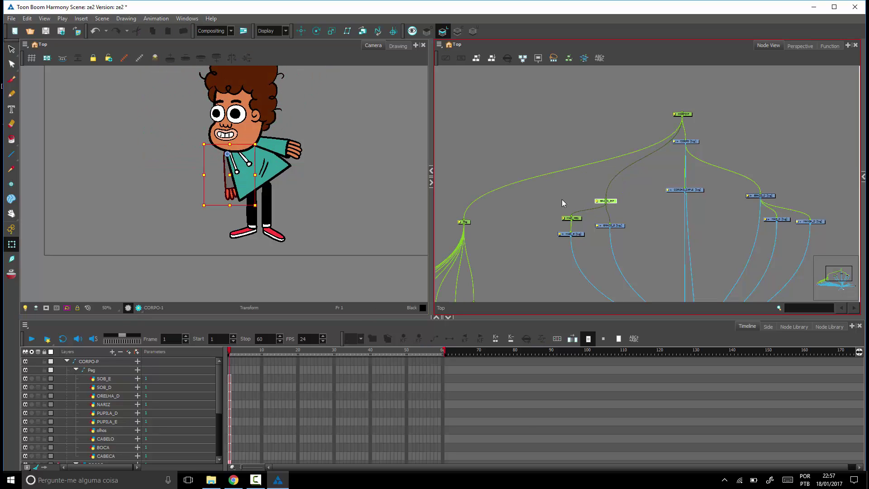
pyautogui.moveTo(260, 208); pyautogui.dragTo(240, 218)
pyautogui.click(334, 203)
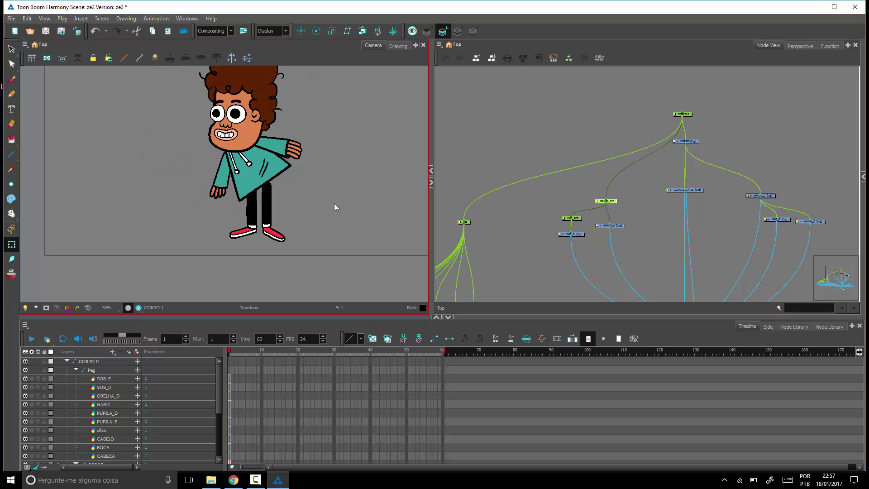
# Place the PERNA_D and PERNA_E leg nodes above their feet, parenting PE_D to PERNA_D and PE_E to PERNA_E.
pyautogui.moveTo(345, 203); pyautogui.dragTo(315, 241)
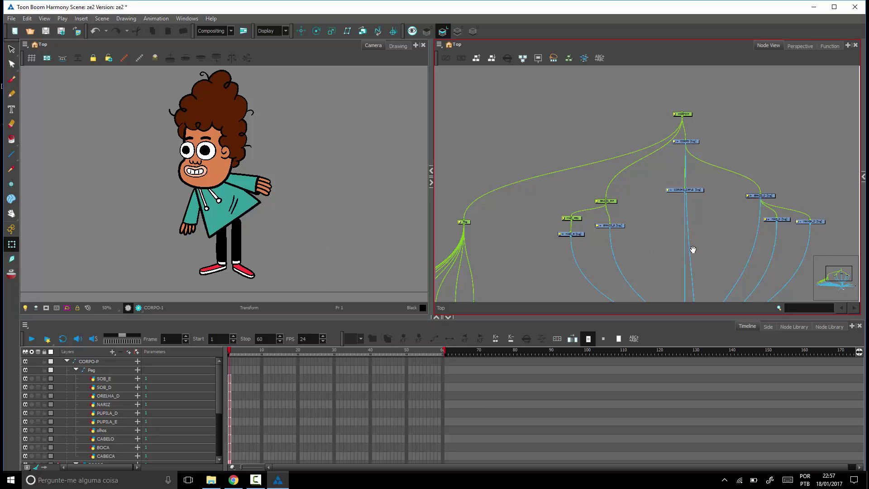
pyautogui.scroll(-10, 680, 235)
pyautogui.moveTo(657, 244); pyautogui.dragTo(569, 303)
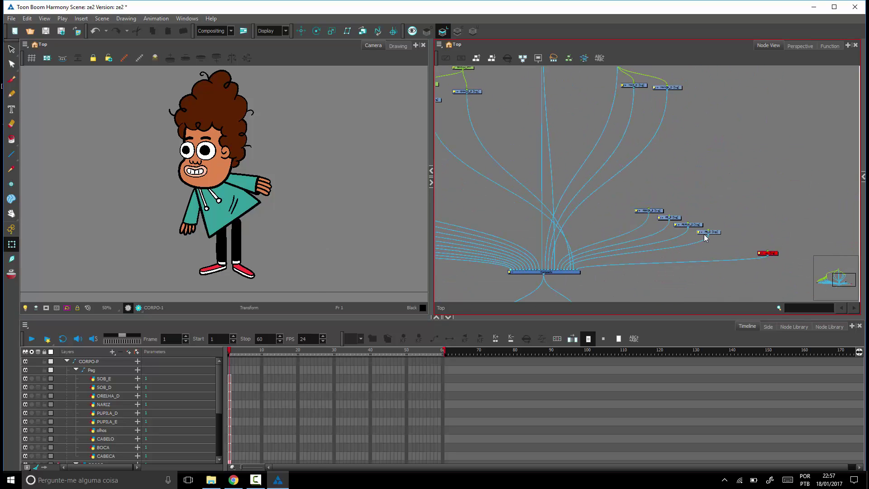
pyautogui.click(708, 232)
pyautogui.press('1')
pyautogui.press('1')
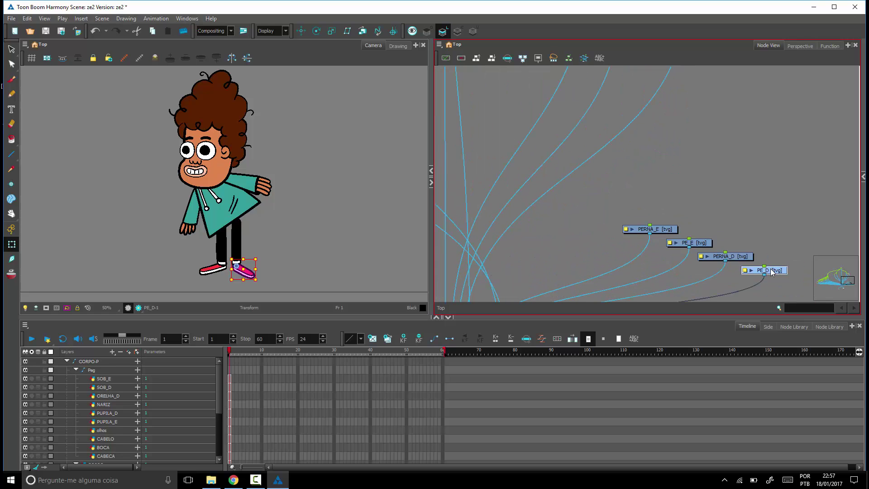
pyautogui.moveTo(764, 267)
pyautogui.mouseDown()
pyautogui.moveTo(726, 260)
pyautogui.moveTo(759, 228)
pyautogui.mouseUp()
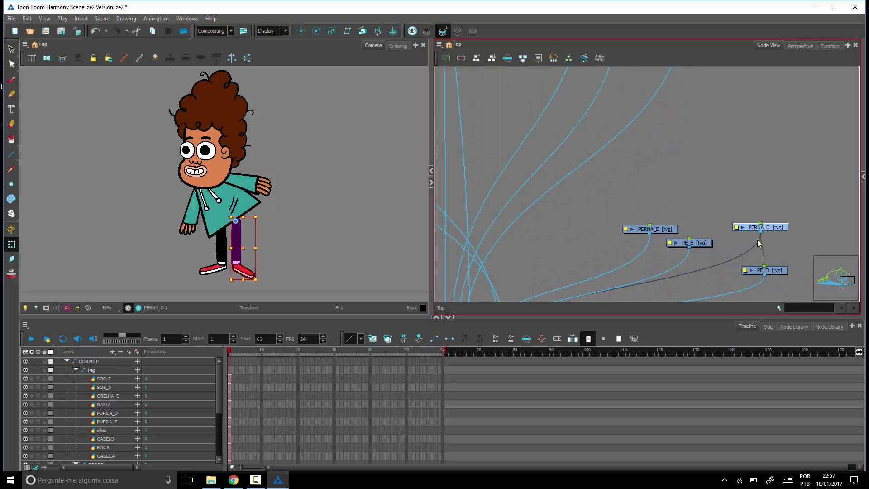
pyautogui.moveTo(690, 239); pyautogui.dragTo(656, 231)
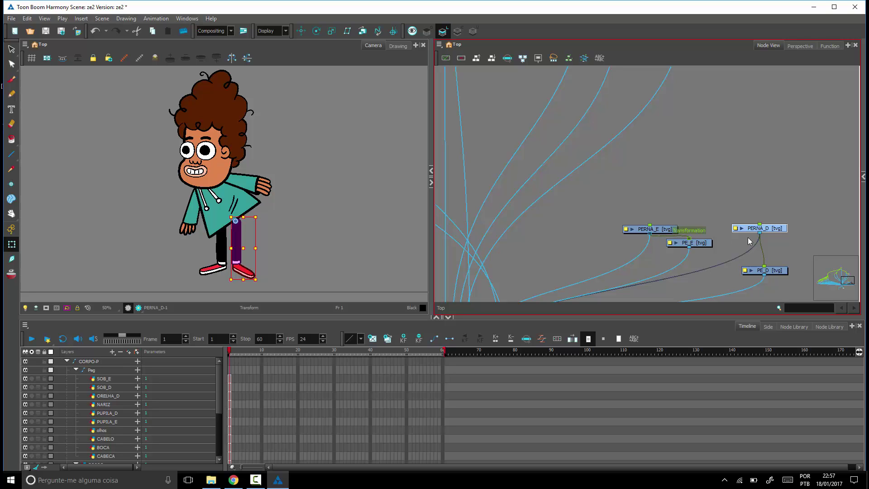
pyautogui.click(661, 227)
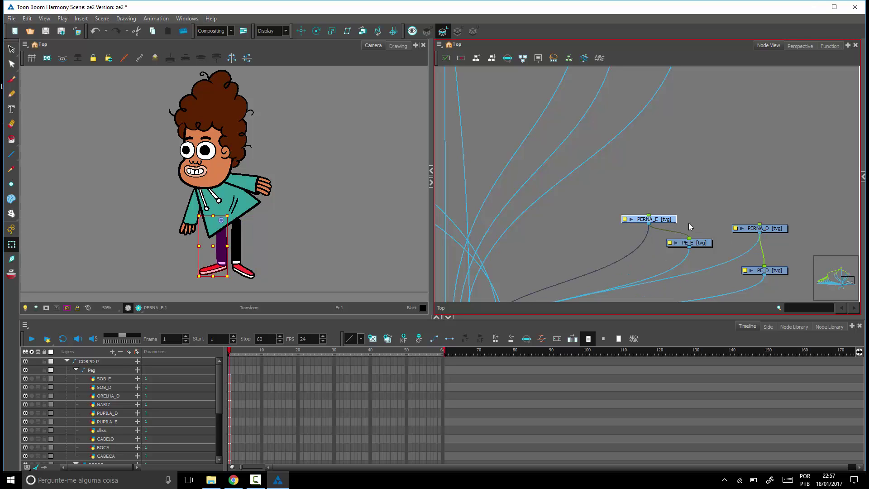
# Move both pairs of leg and foot nodes beneath the body nodes, and connect PERNA_D and PERNA_E to the CORPO-P peg.
pyautogui.scroll(-3, 690, 224)
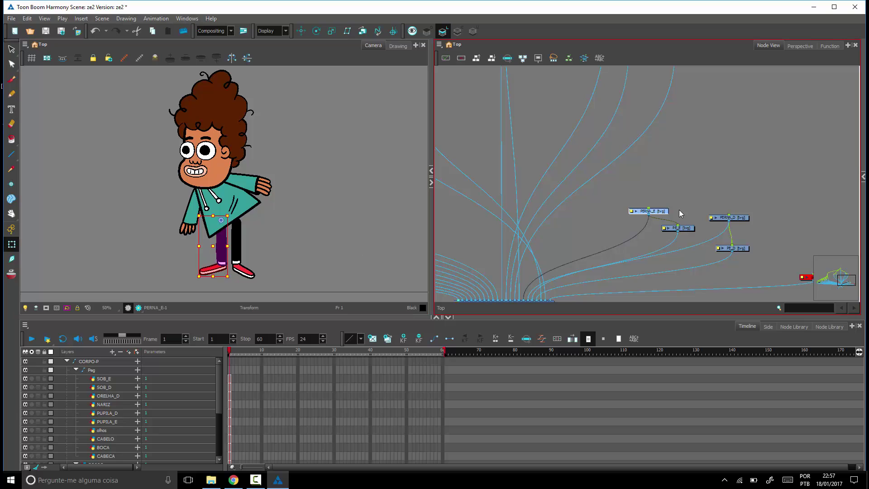
pyautogui.scroll(-3, 697, 163)
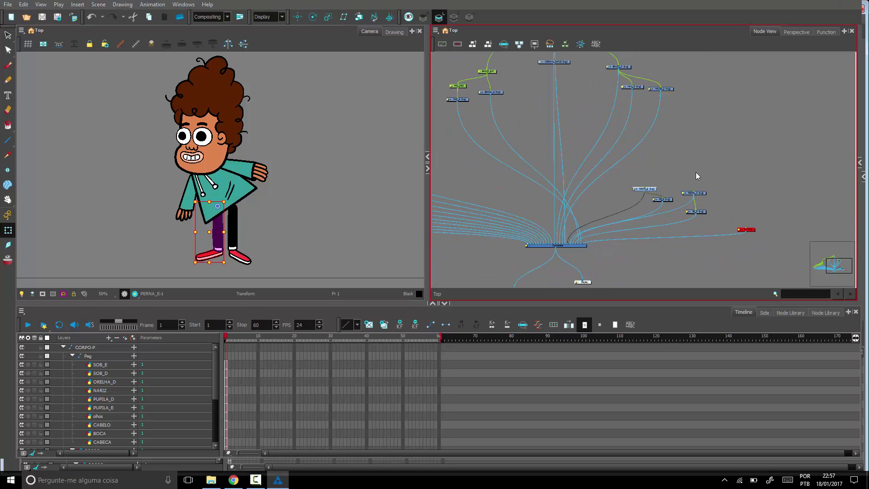
pyautogui.press('`')
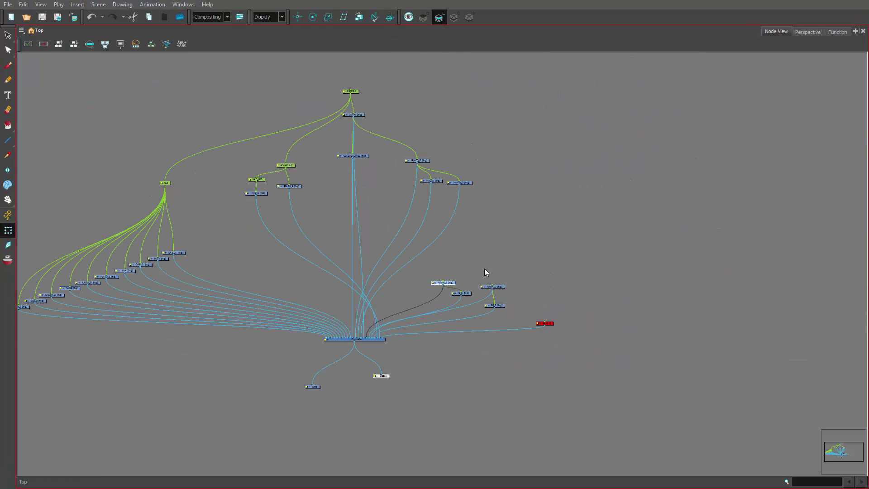
pyautogui.moveTo(440, 299); pyautogui.dragTo(367, 266)
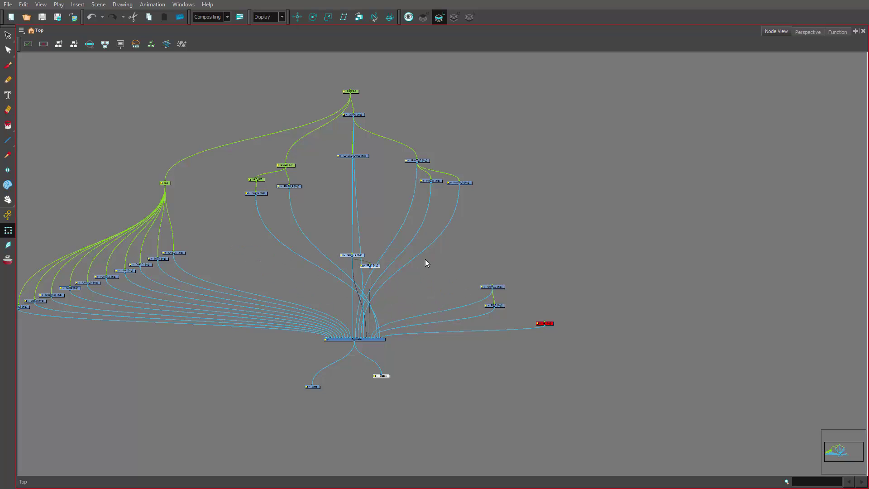
pyautogui.moveTo(425, 263); pyautogui.dragTo(270, 243)
pyautogui.moveTo(523, 268); pyautogui.dragTo(475, 313)
pyautogui.moveTo(497, 284); pyautogui.dragTo(354, 116)
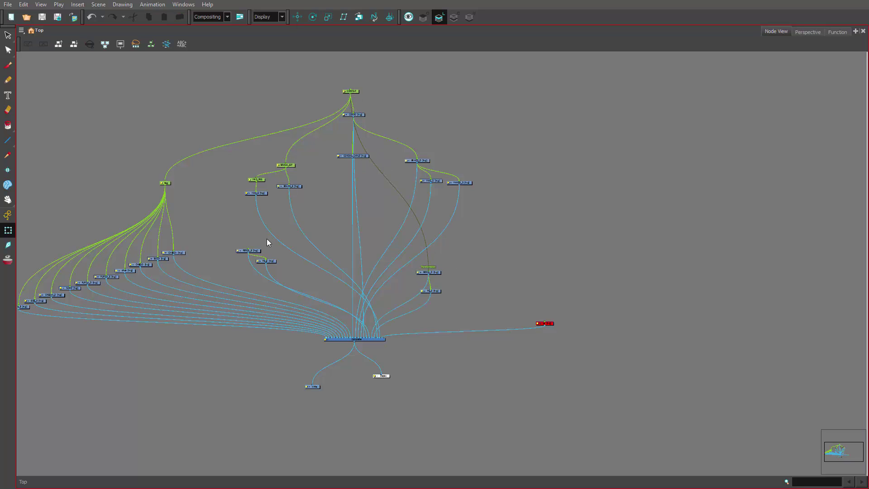
pyautogui.moveTo(247, 248); pyautogui.dragTo(356, 91)
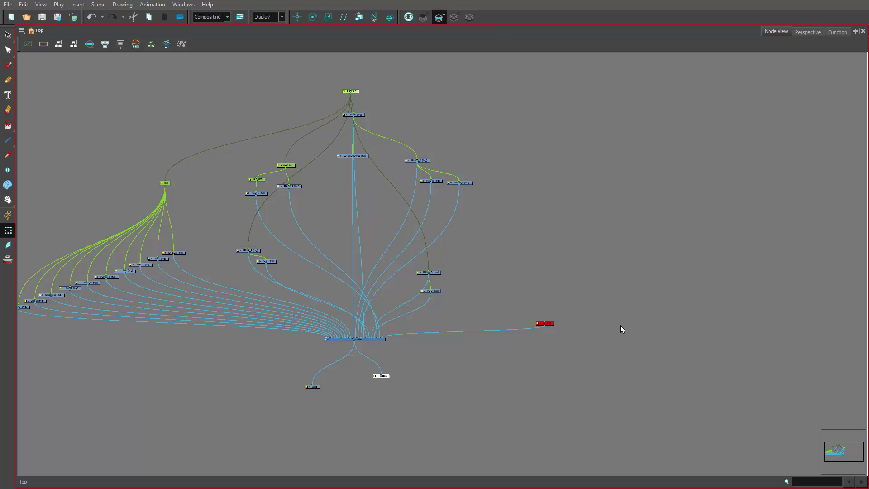
# Move the red node closer to the composite node, and restore the Node View to its normal size.
pyautogui.moveTo(550, 322); pyautogui.dragTo(459, 347)
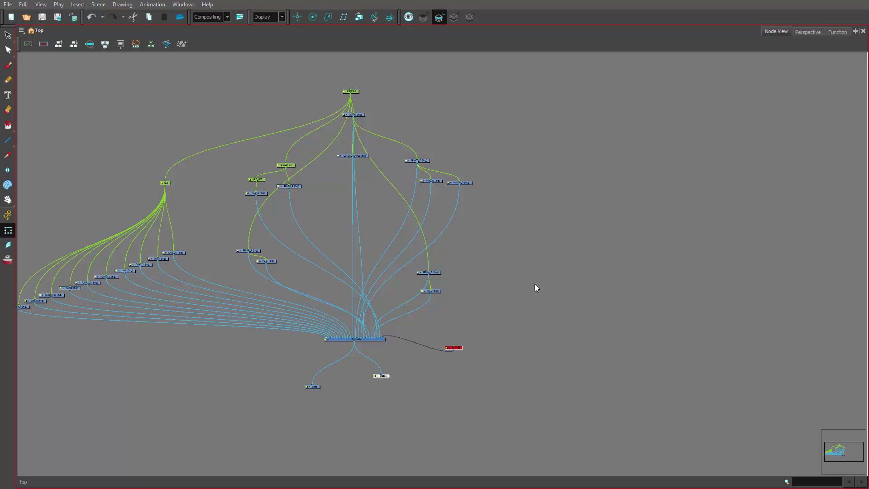
pyautogui.moveTo(326, 222); pyautogui.dragTo(400, 205)
pyautogui.hotkey('ctrl', 'f')
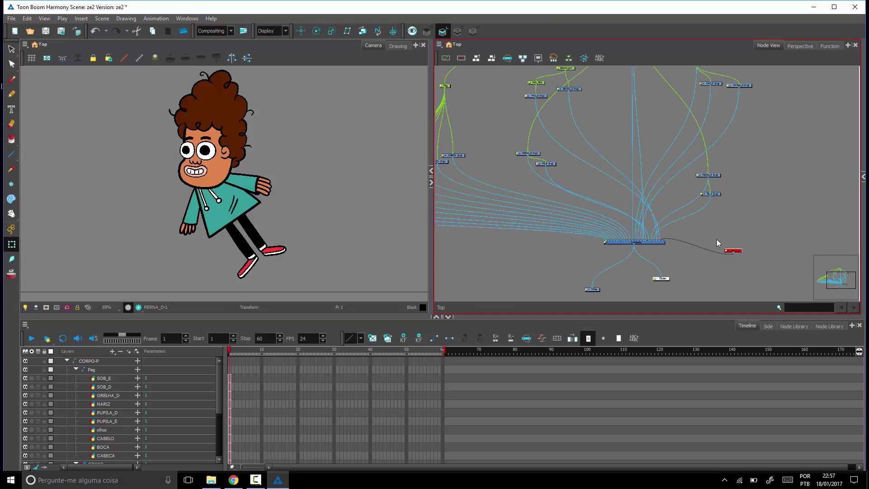
pyautogui.moveTo(624, 129); pyautogui.dragTo(632, 237)
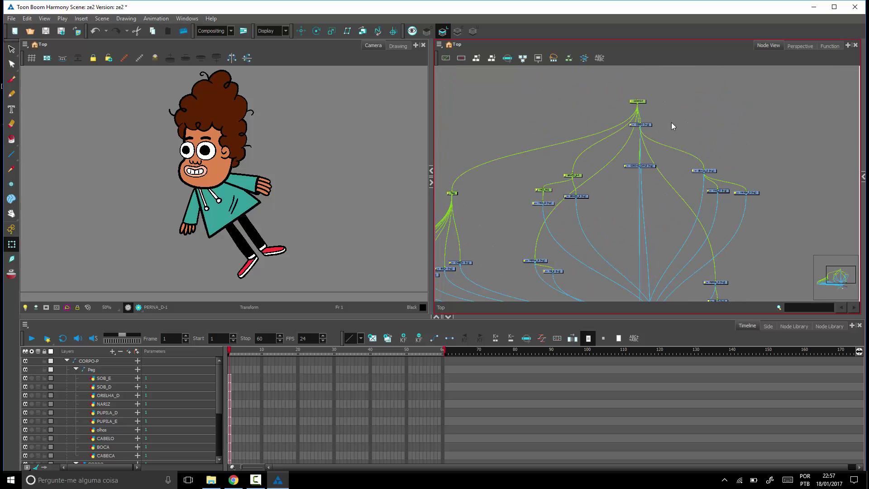
# Rotate the PERNA_E leg to stand upright beneath the body, and raise the PERNA_D leg outward in a stepping pose.
pyautogui.click(543, 261)
pyautogui.moveTo(272, 283); pyautogui.dragTo(219, 281)
pyautogui.click(771, 263)
pyautogui.moveTo(751, 270); pyautogui.dragTo(730, 234)
pyautogui.click(697, 248)
pyautogui.moveTo(297, 267); pyautogui.dragTo(275, 222)
pyautogui.click(333, 229)
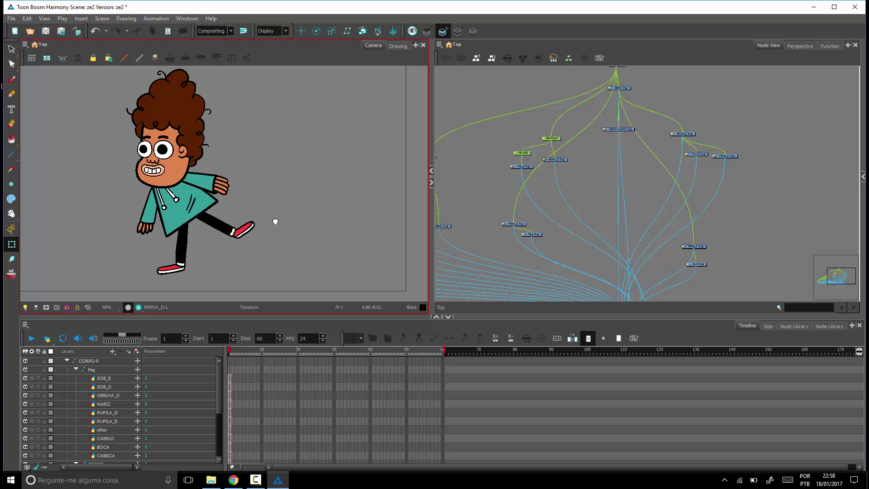
# Nudge the BRACO_E-P peg and its BRACO_E node slightly upward in the node network, and select the hand peg beneath it.
pyautogui.click(558, 141)
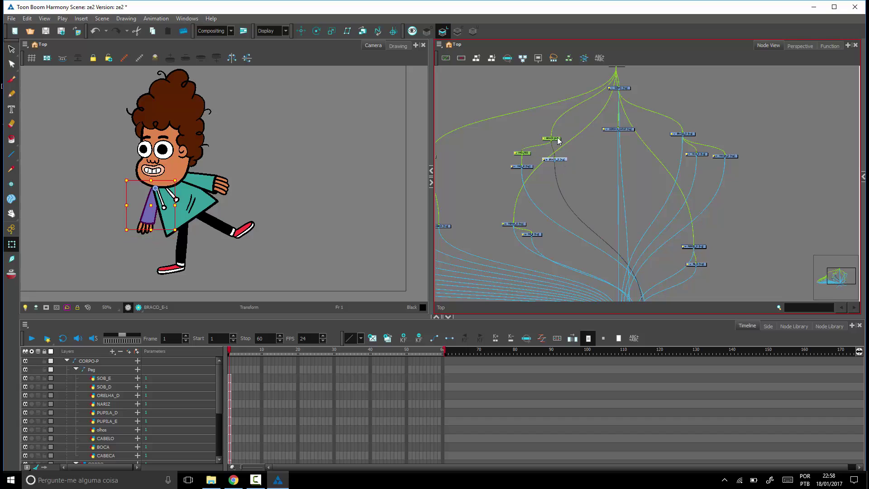
pyautogui.moveTo(558, 141)
pyautogui.mouseDown()
pyautogui.moveTo(562, 135)
pyautogui.moveTo(562, 159)
pyautogui.moveTo(561, 130)
pyautogui.mouseUp()
pyautogui.click(526, 153)
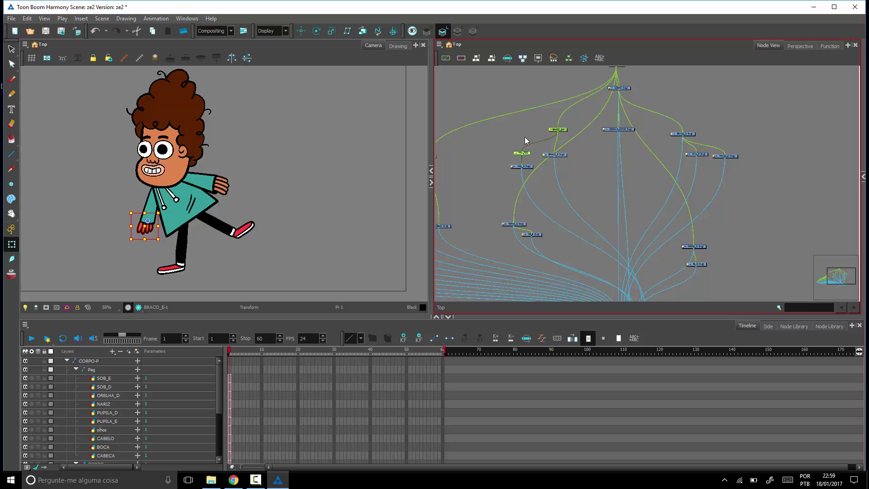
pyautogui.moveTo(553, 220); pyautogui.dragTo(664, 211)
pyautogui.scroll(-3, 640, 224)
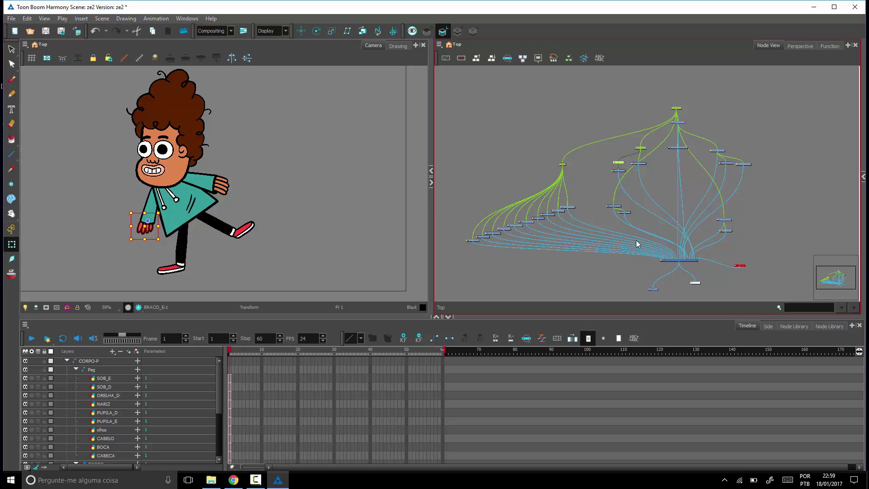
pyautogui.click(256, 480)
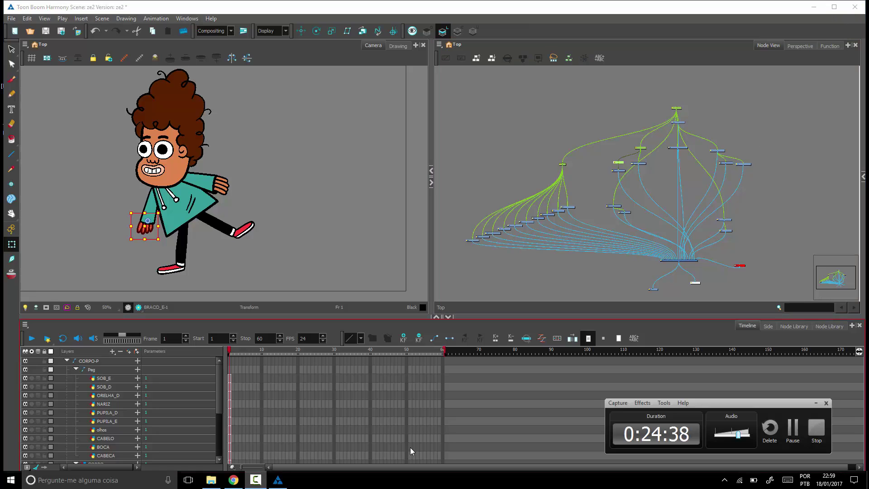